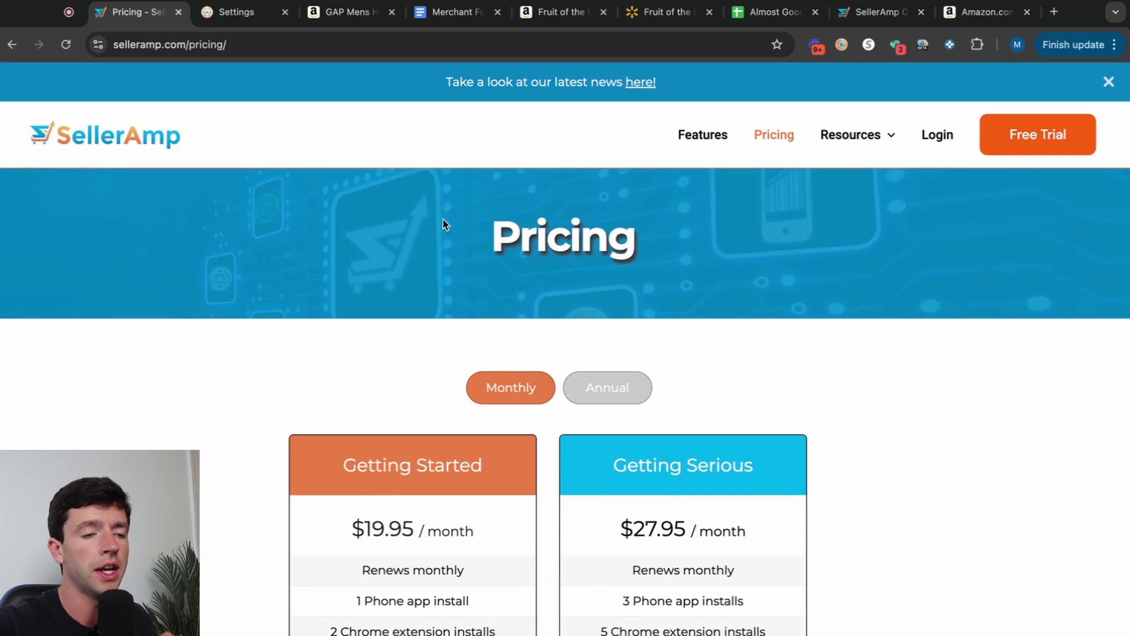
- Compare the annual and monthly prices of the Getting Started and Getting Serious plans
scroll(444, 219, down, 1)
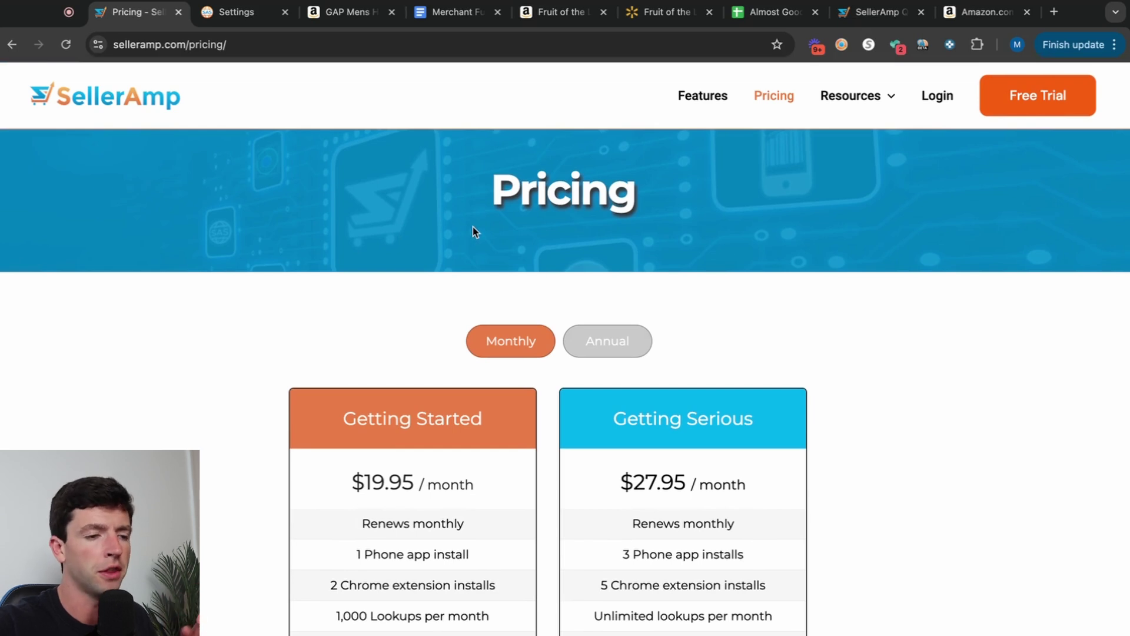
scroll(472, 228, down, 2)
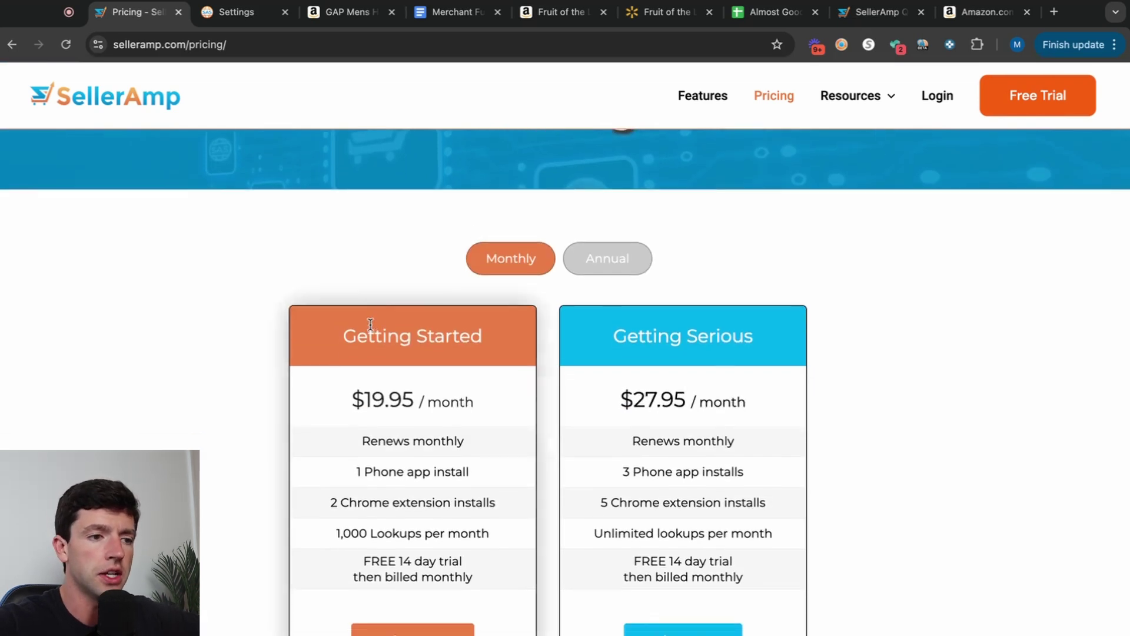
click(618, 258)
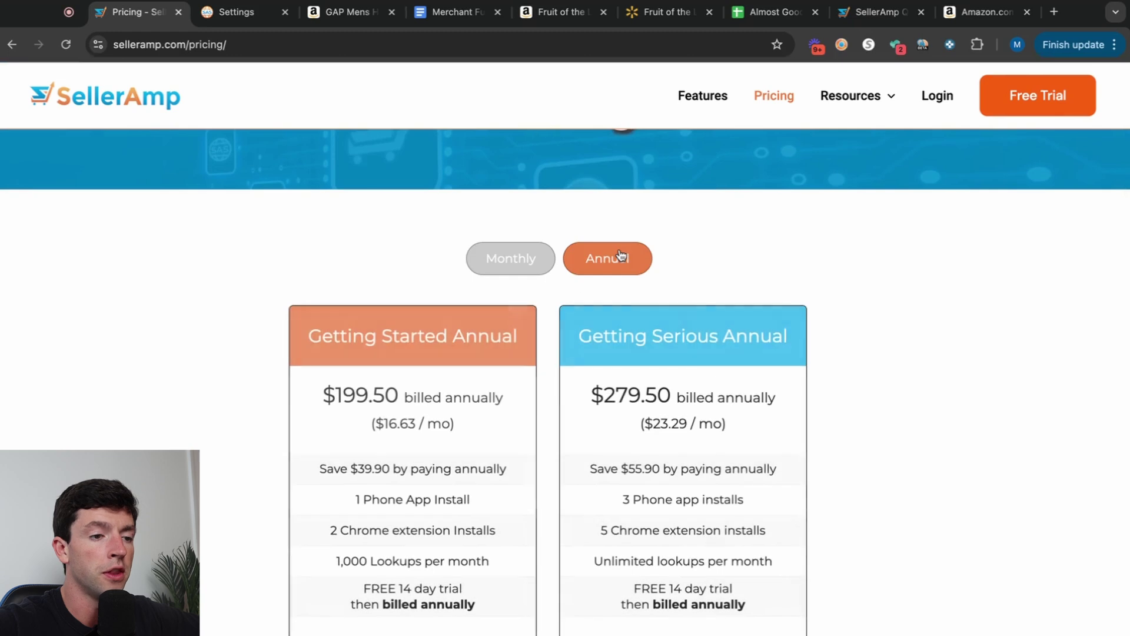
scroll(551, 345, down, 1)
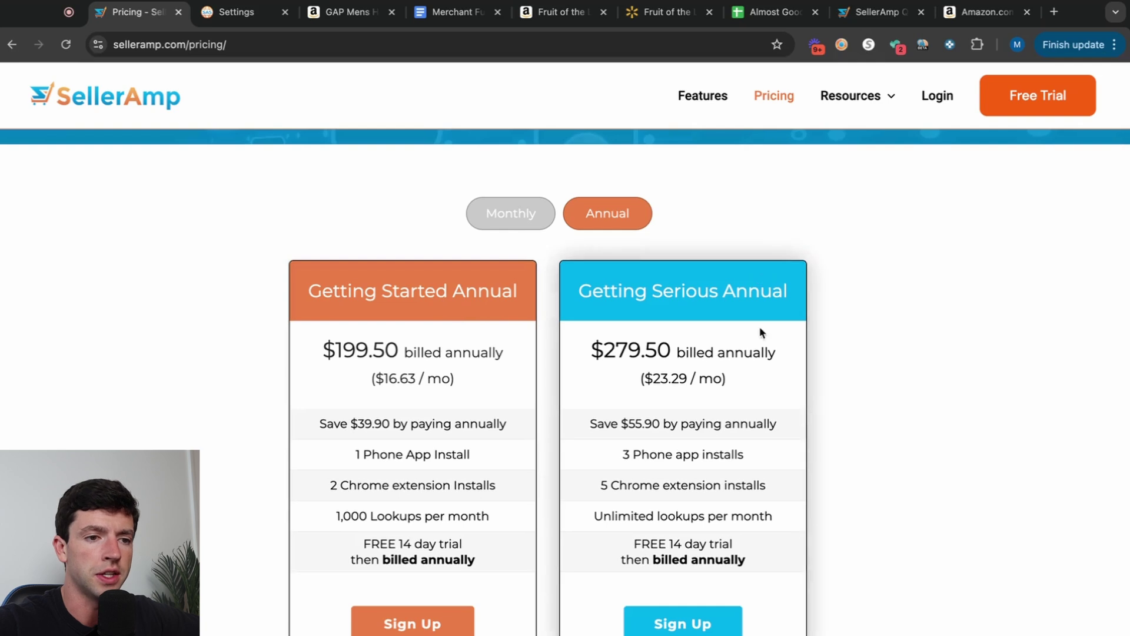
click(517, 216)
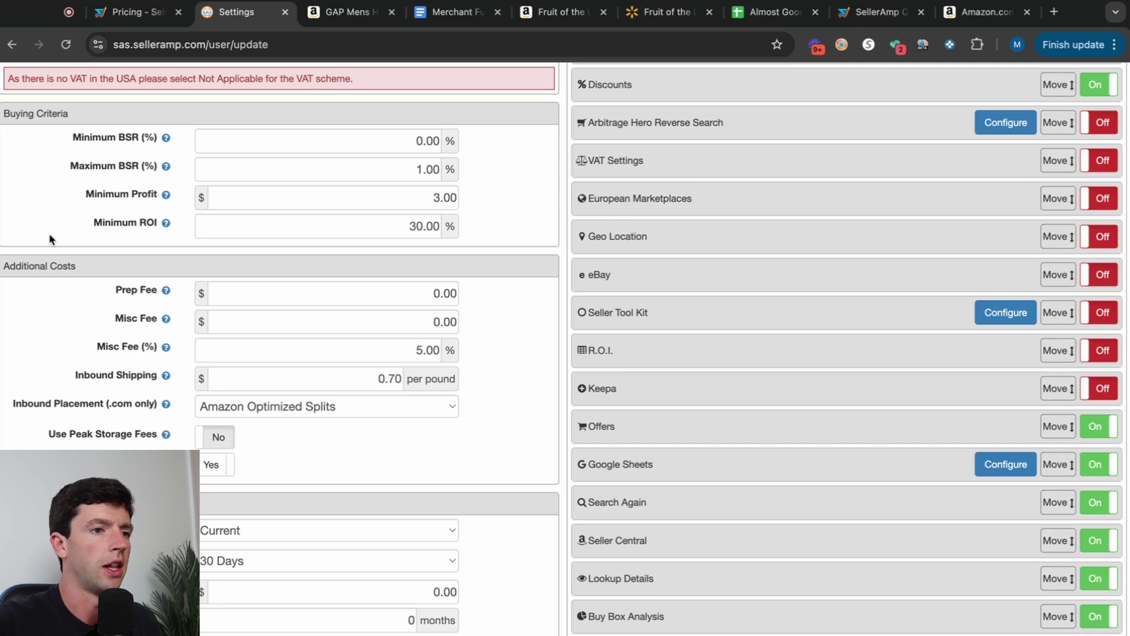
- Examine the Buying Criteria and Additional Costs settings, including the minimum profit, minimum ROI and flat Misc Fee
scroll(2, 203, up, 5)
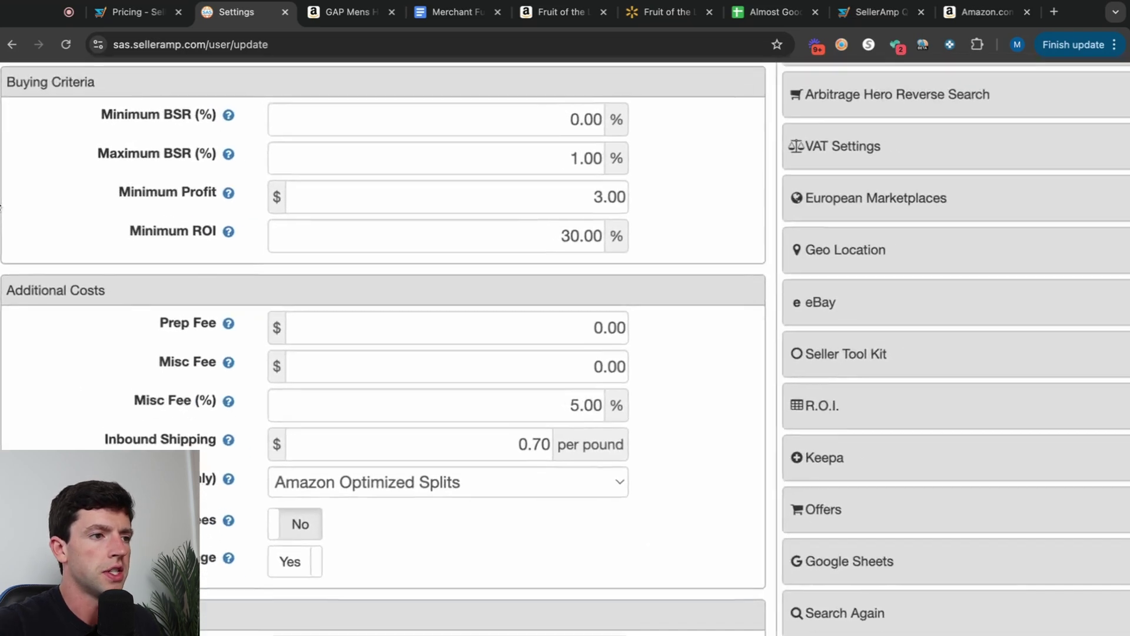
scroll(1, 206, down, 5)
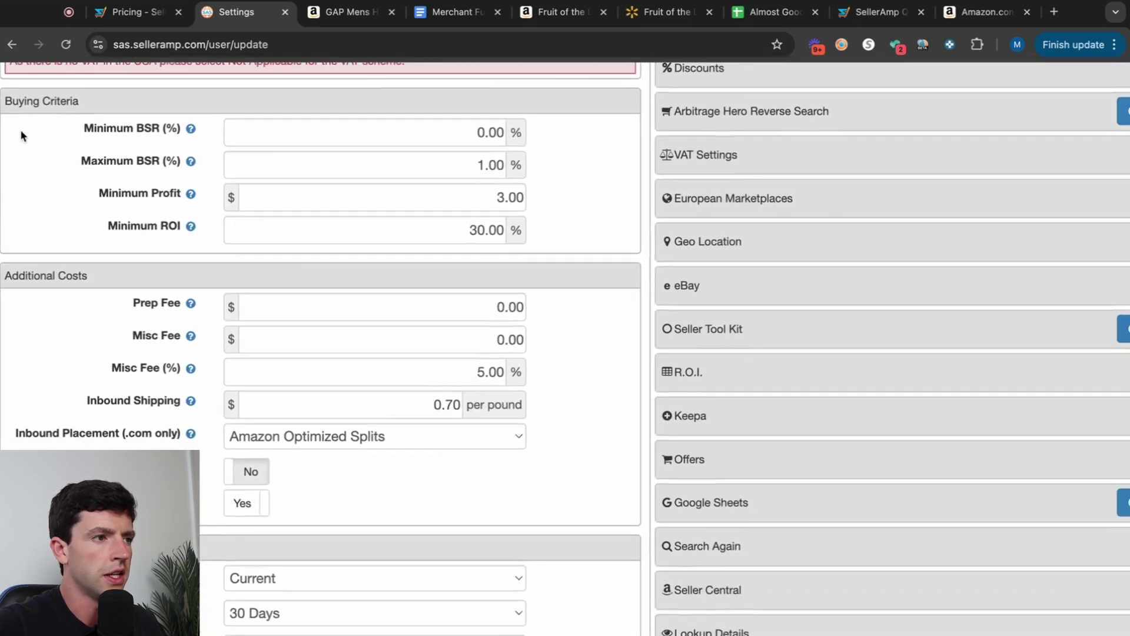
scroll(21, 135, up, 5)
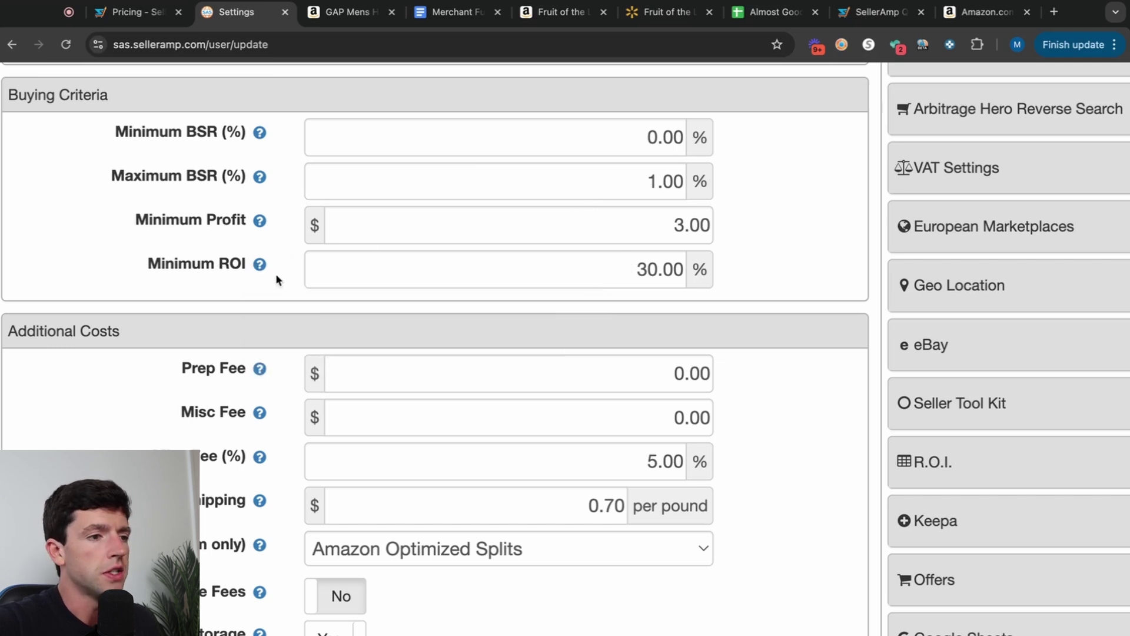
mouse_move(262, 270)
mouse_move(260, 224)
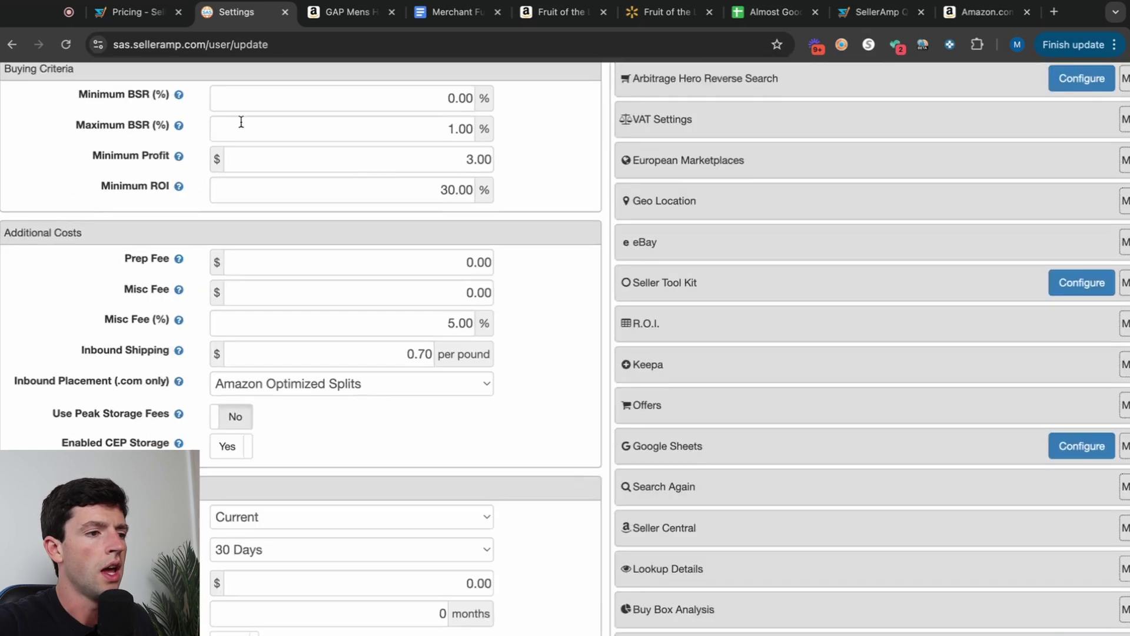
scroll(241, 122, down, 2)
ctrl+scroll(1, 265, up, 5)
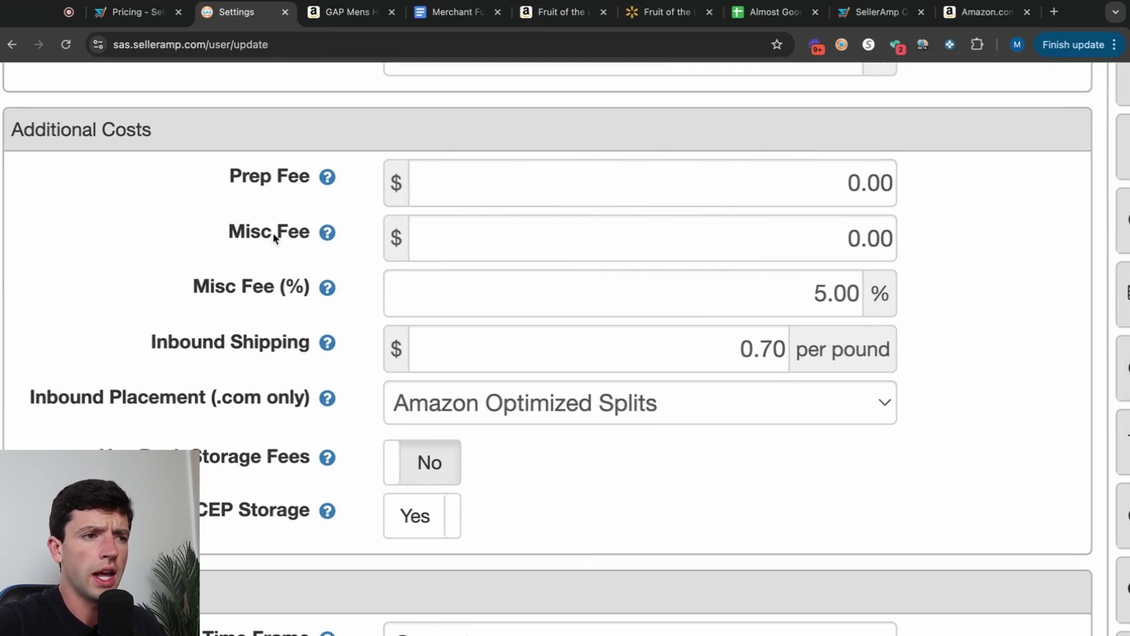
drag(843, 238, 929, 240)
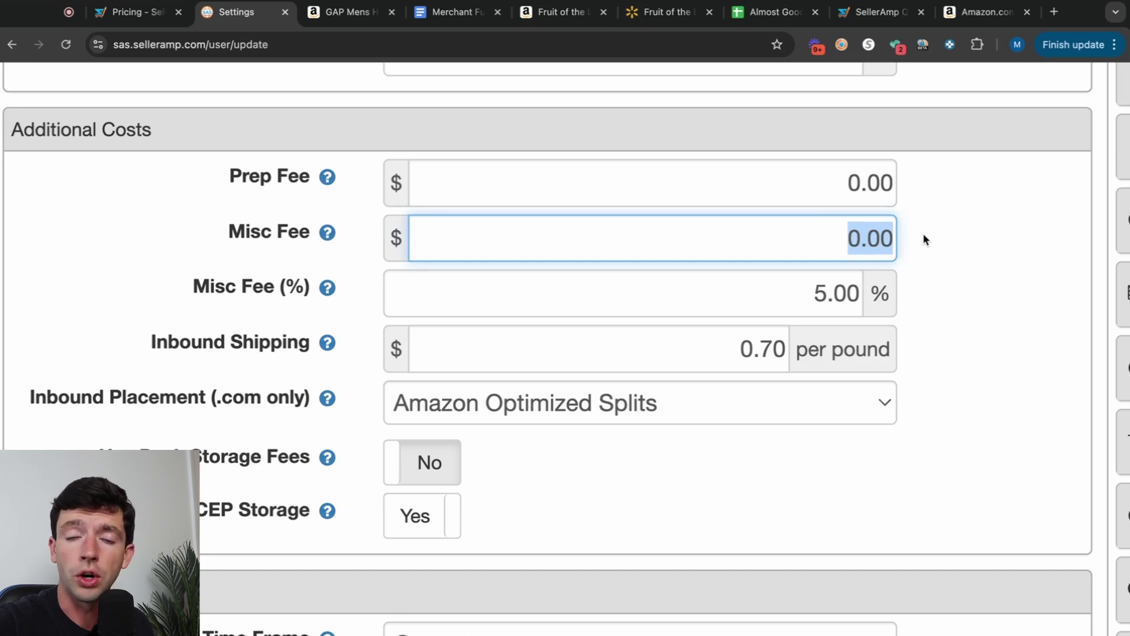
mouse_move(325, 236)
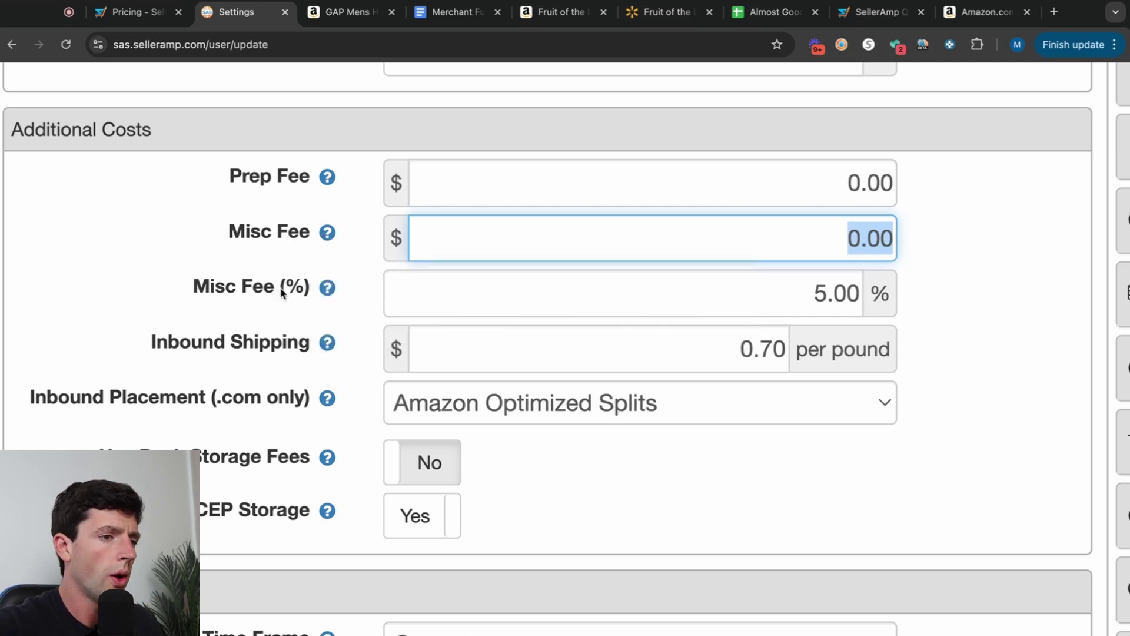
- Set the Misc Fee (%) under Additional Costs to 8.25
click(750, 293)
text(8,25)
click(987, 287)
double_click(842, 309)
text(8,25)
key(BackSpace)
key(BackSpace)
key(BackSpace)
text(.25)
click(976, 283)
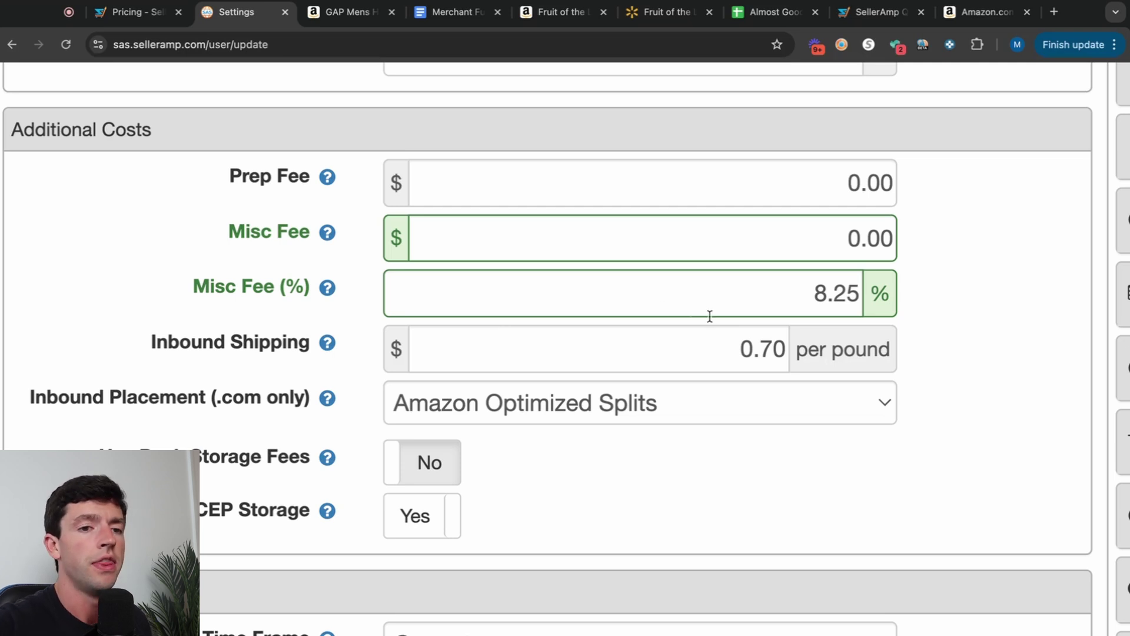
- Set the Misc Fee (%) under Additional Costs to 5.00
drag(701, 303, 923, 295)
text(5.00)
click(1002, 310)
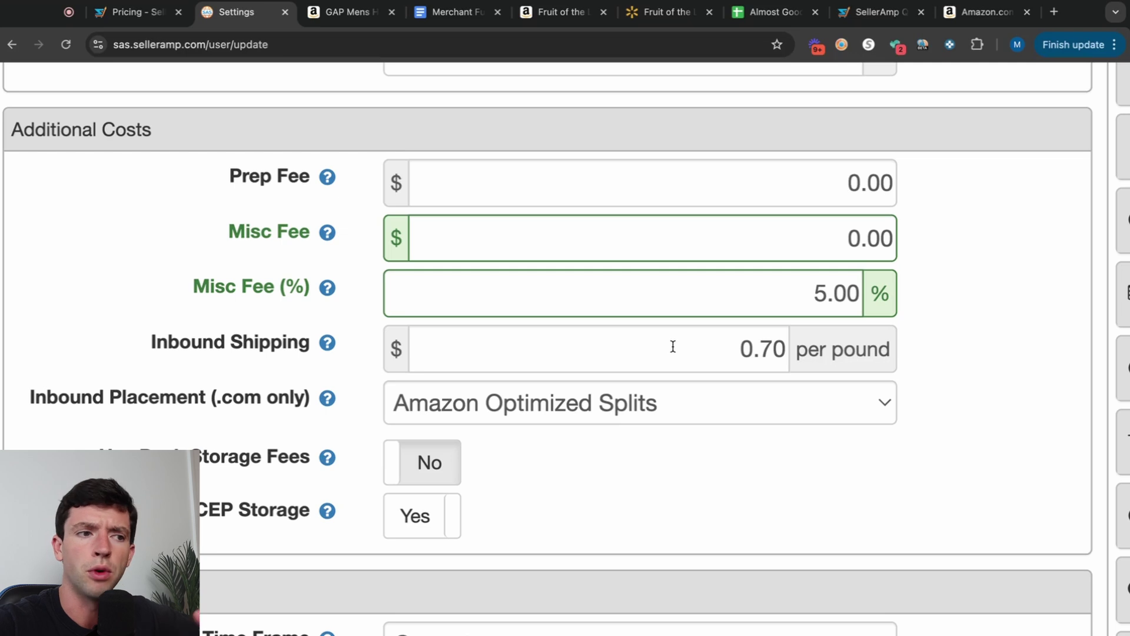
- Review the Inbound Shipping cost, then the Default Values, Miscellaneous, Quick Info and Charts settings down to the end of the page
drag(673, 346, 807, 347)
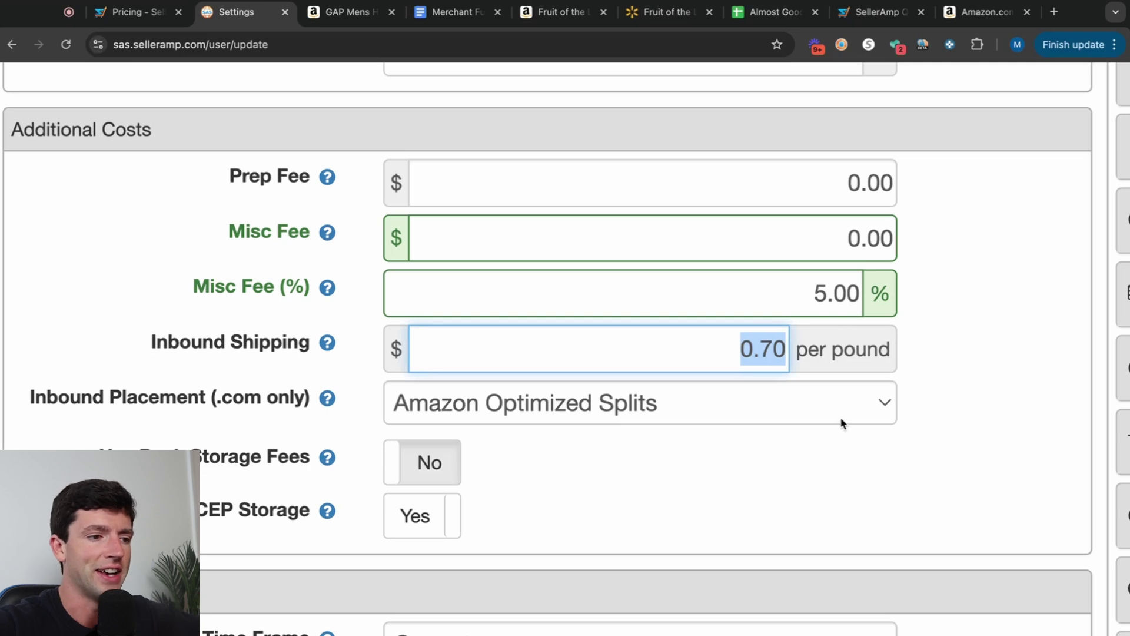
key(ctrl+0)
scroll(401, 497, down, 5)
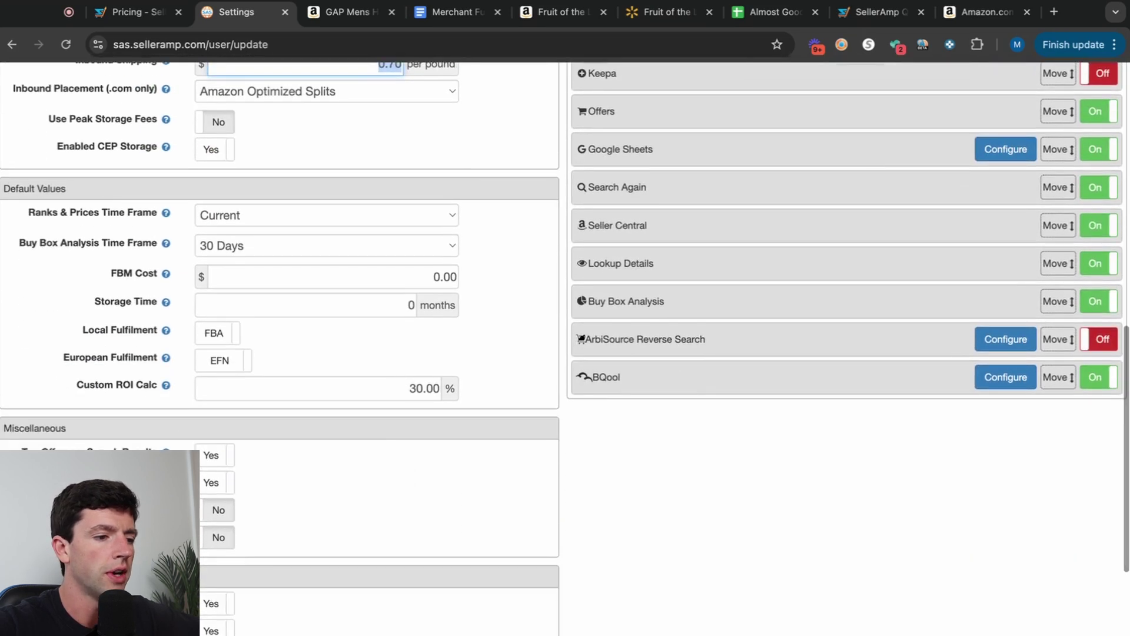
scroll(447, 394, down, 3)
scroll(446, 393, up, 5)
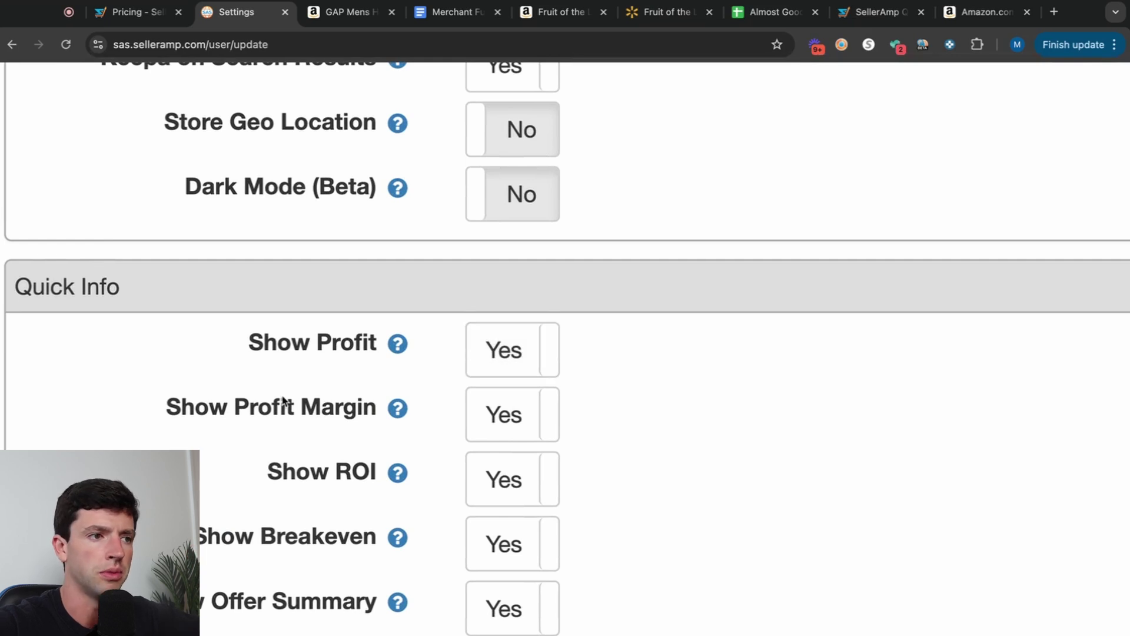
key(super+minus)
scroll(225, 374, up, 4)
scroll(298, 328, up, 3)
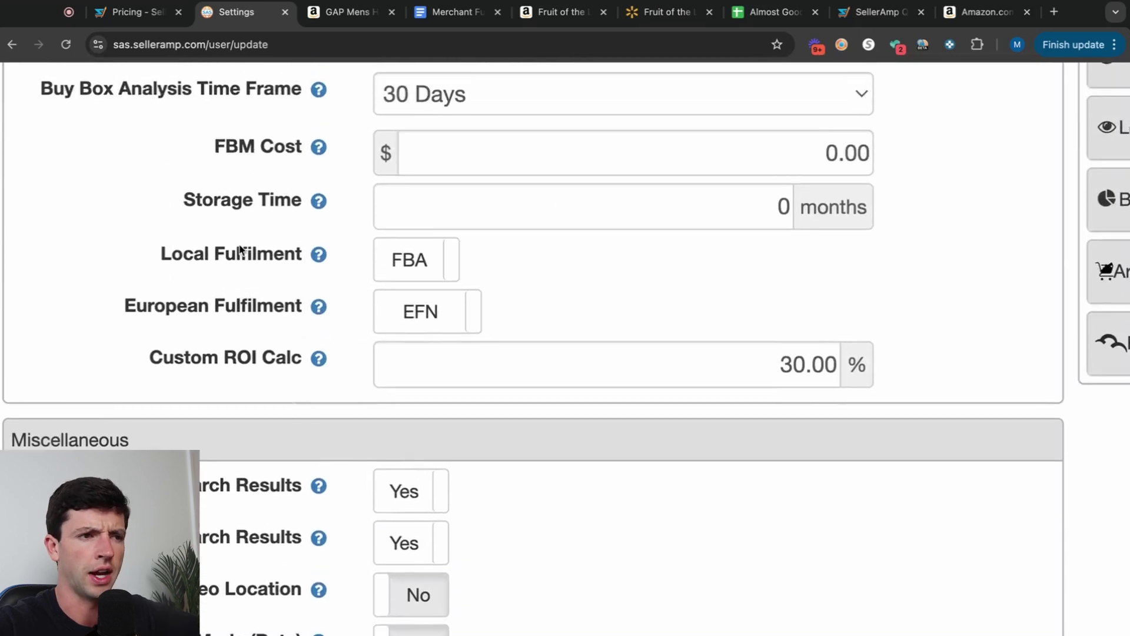
scroll(414, 167, down, 5)
key(super+equal)
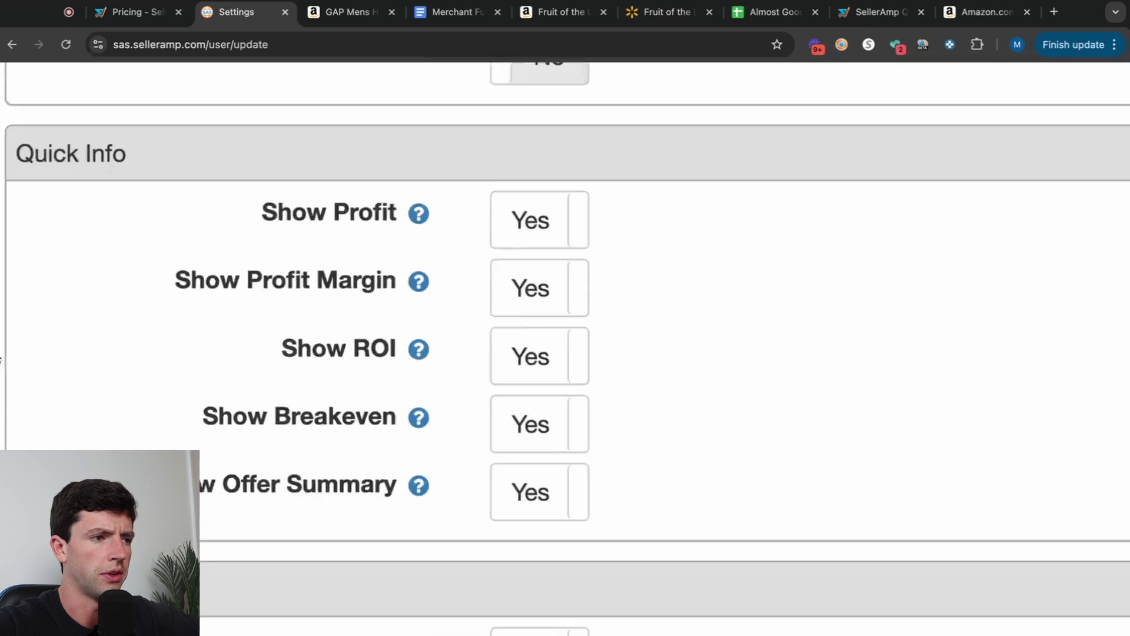
key(super+equal)
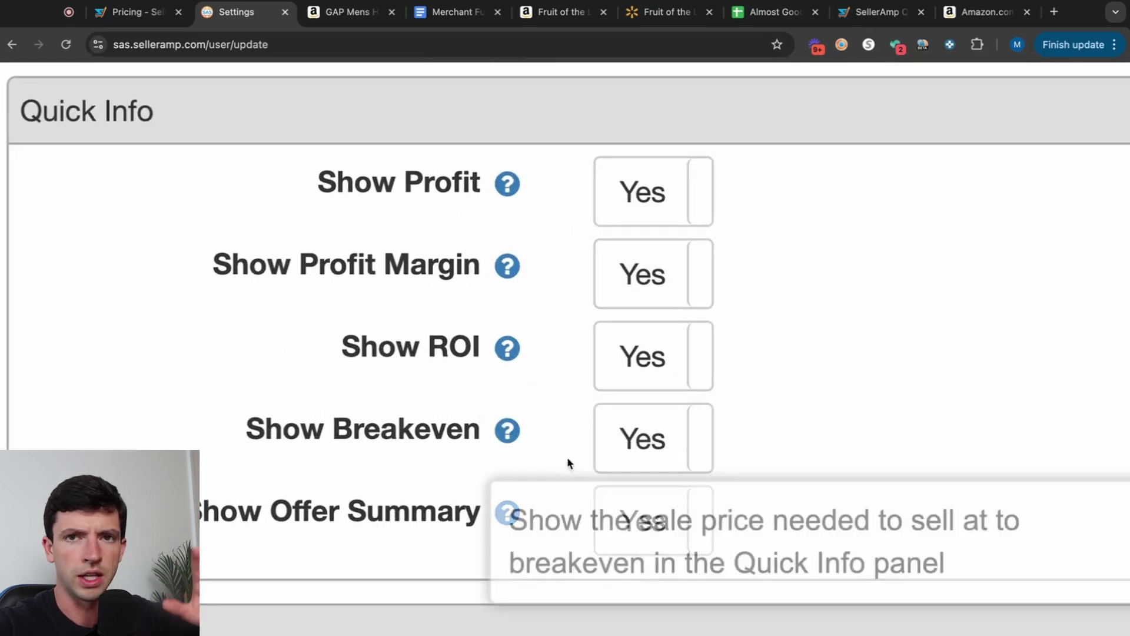
key(super+0)
scroll(684, 463, down, 3)
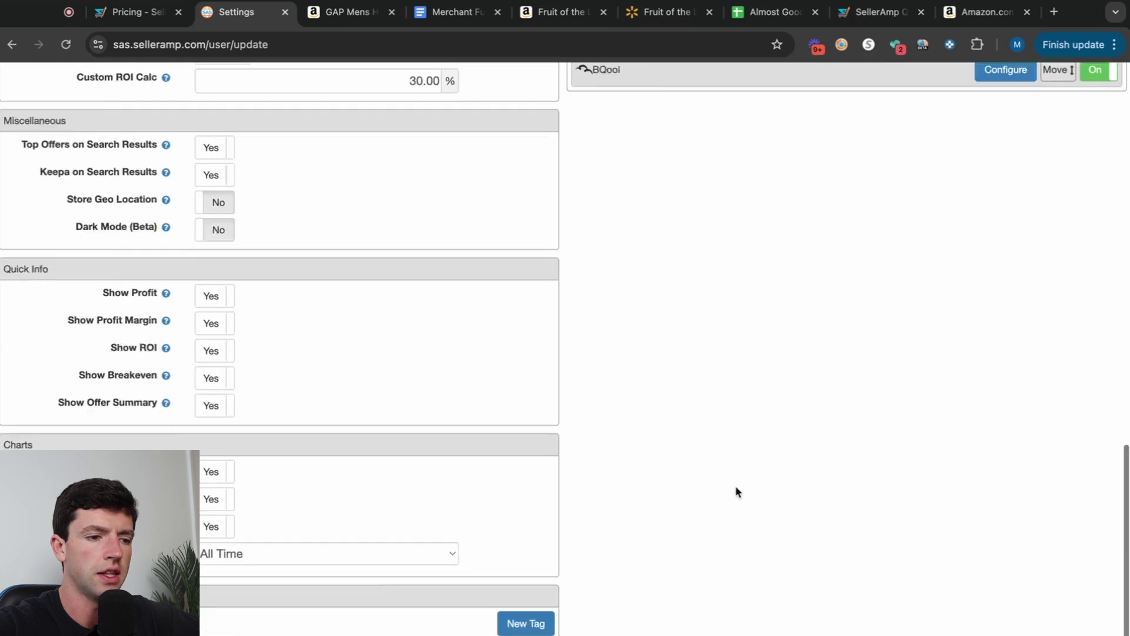
scroll(736, 492, up, 5)
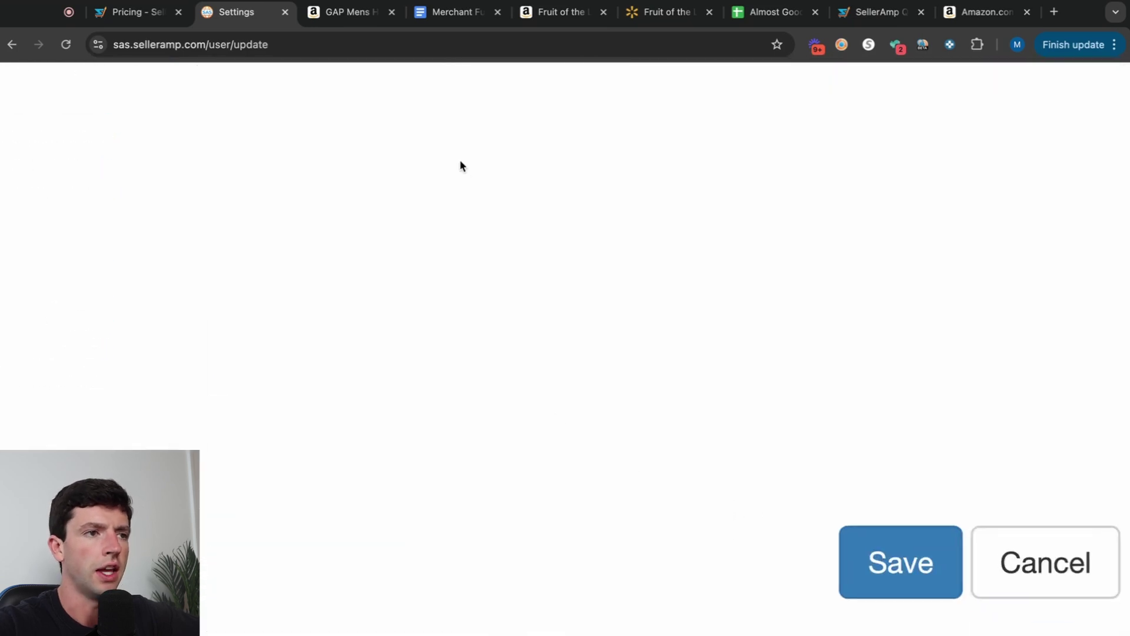
- Go to the Amazon listing of the GAP hoodie, dock SellerAmp beside the page and widen its panel slightly
click(355, 14)
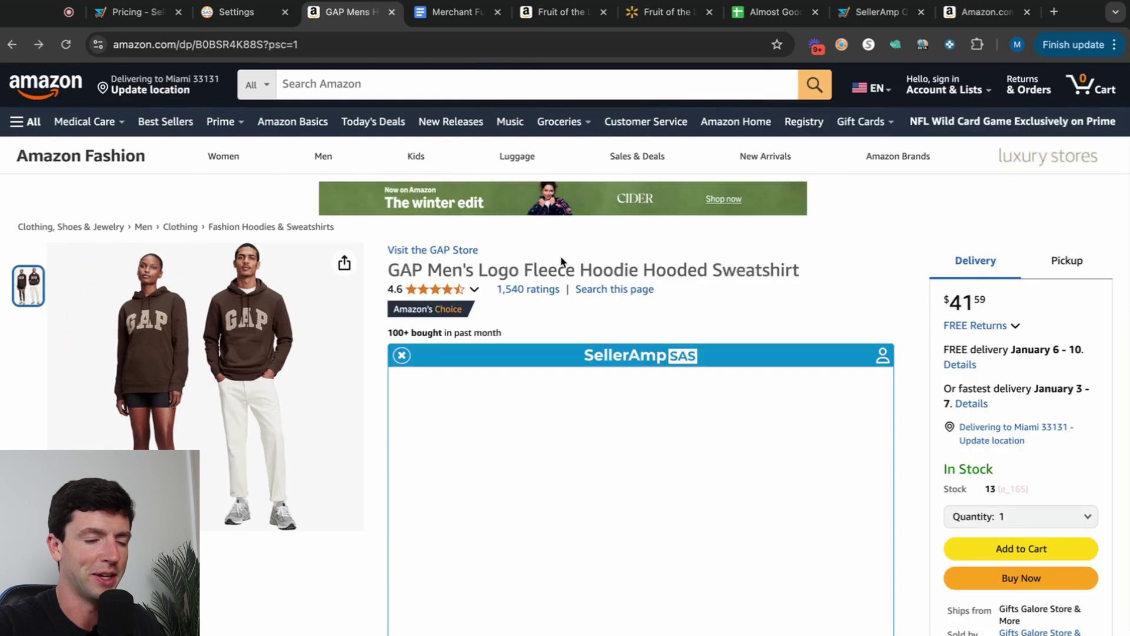
scroll(469, 507, down, 5)
click(442, 556)
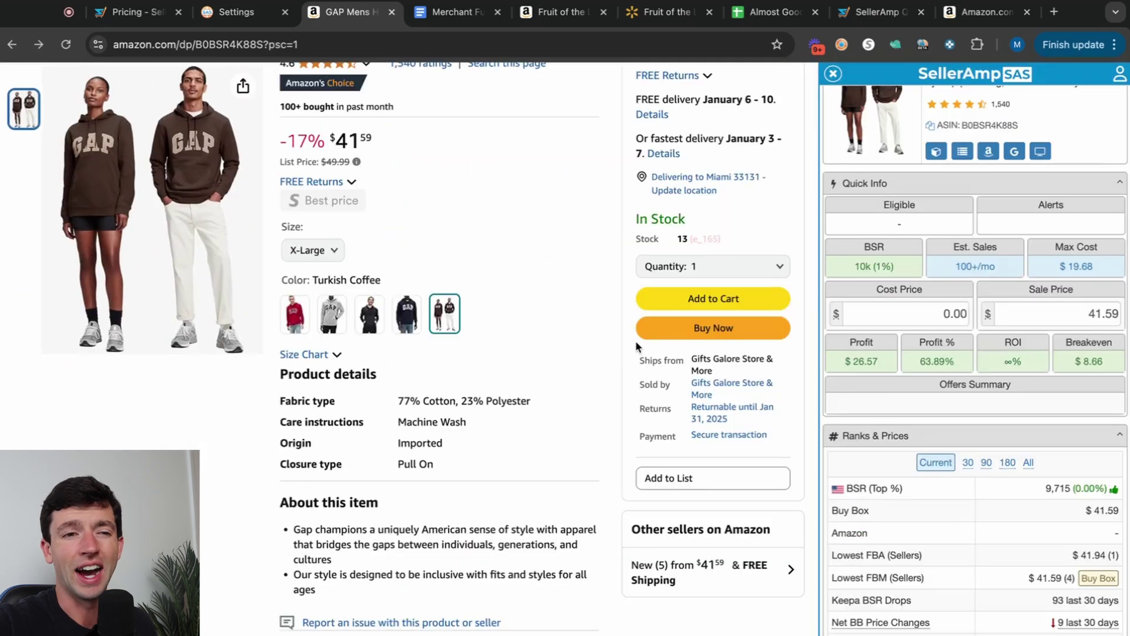
scroll(635, 340, up, 4)
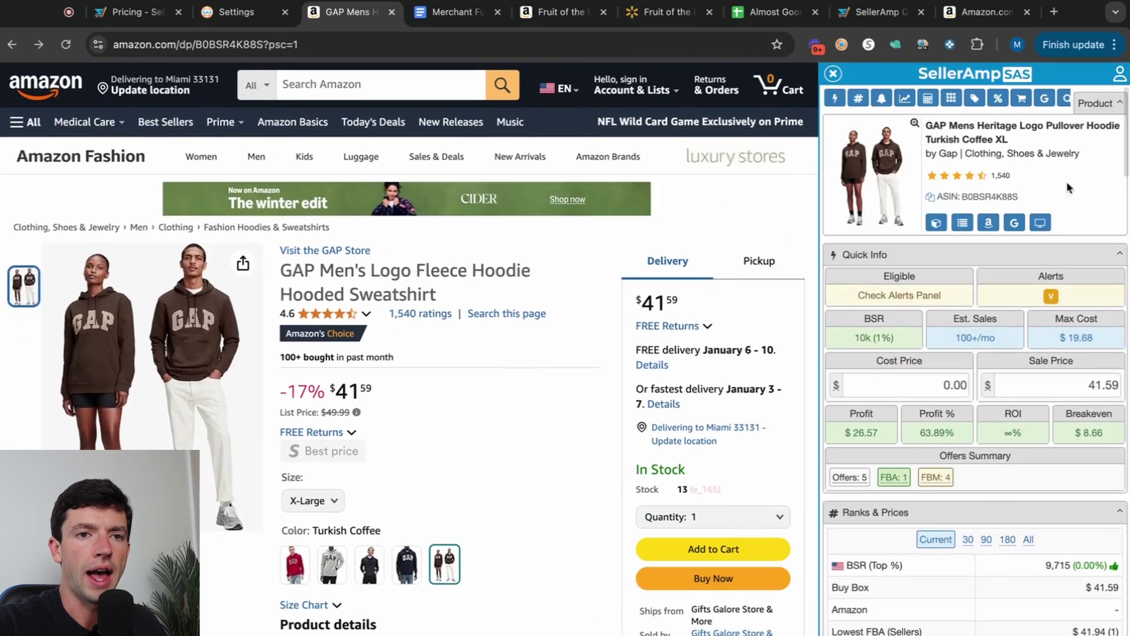
drag(819, 191, 792, 180)
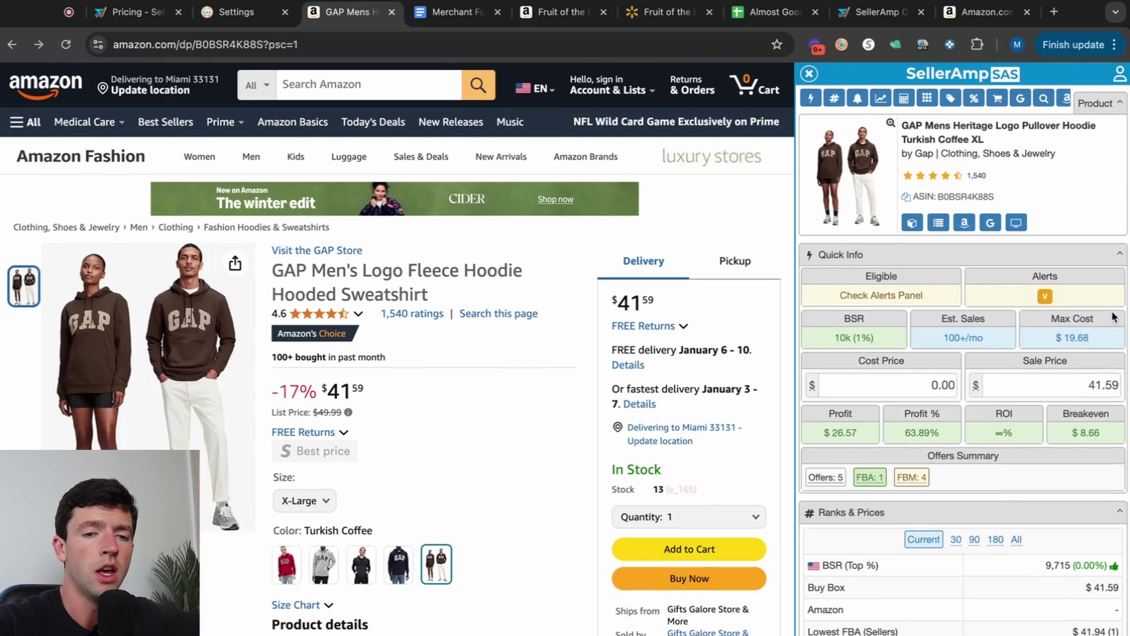
- Examine the GAP hoodie's eligibility, full product title and package dimensions in the SellerAmp panel
scroll(1113, 315, up, 1)
scroll(1115, 317, up, 5)
mouse_move(660, 272)
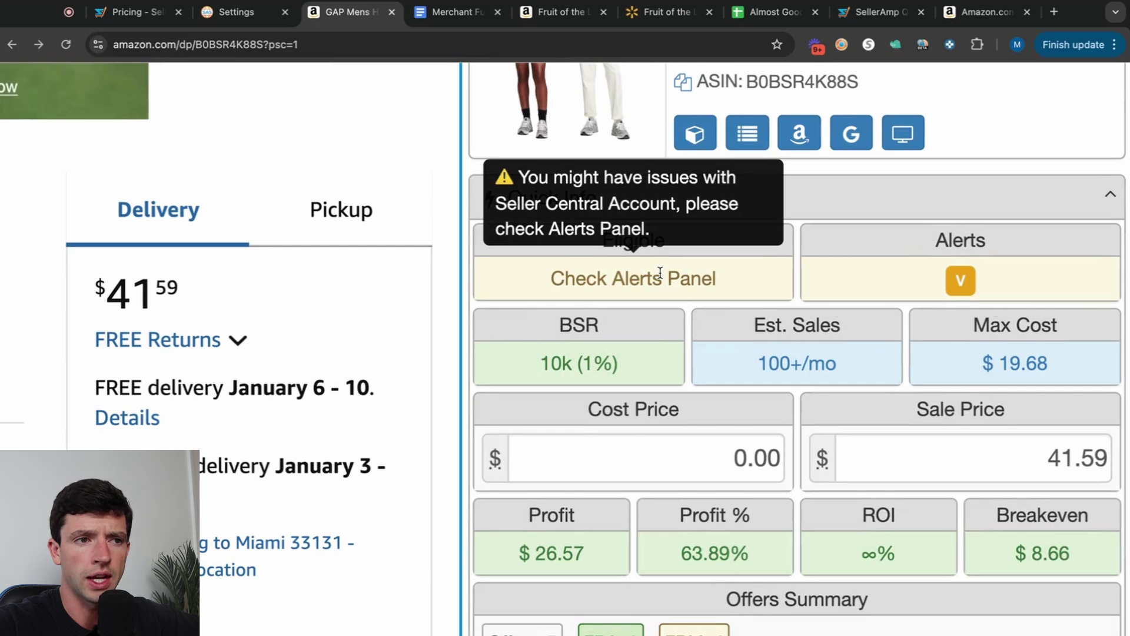
scroll(660, 272, down, 6)
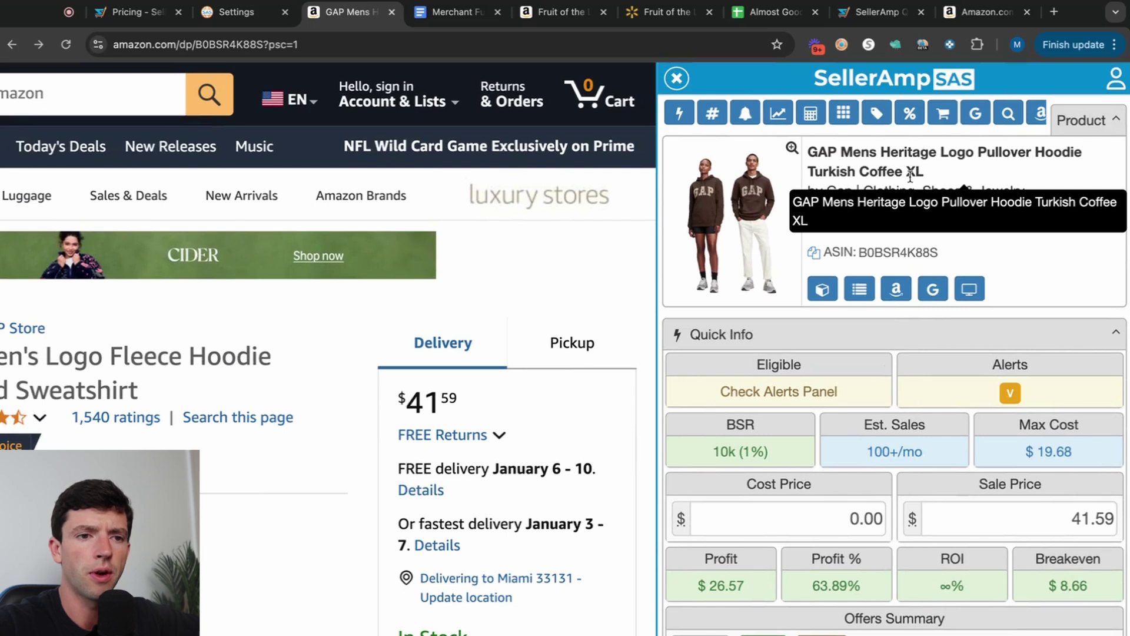
mouse_move(825, 287)
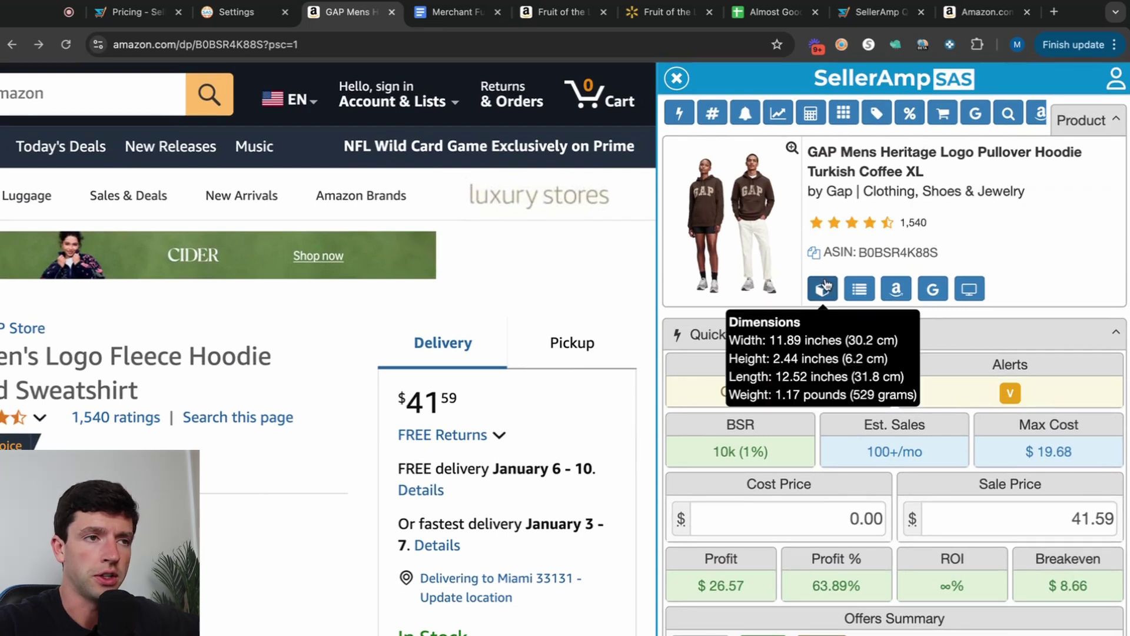
mouse_move(871, 291)
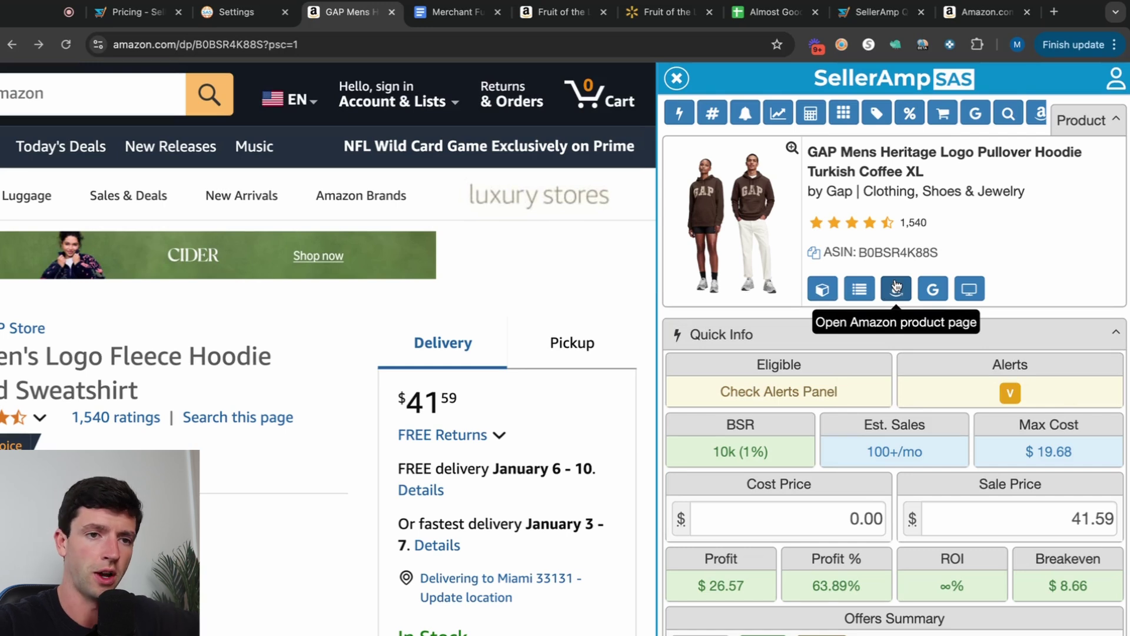
- Look up the hoodie's title on Google and its analysis in the SAS Web App, returning to the Amazon listing after each
click(931, 288)
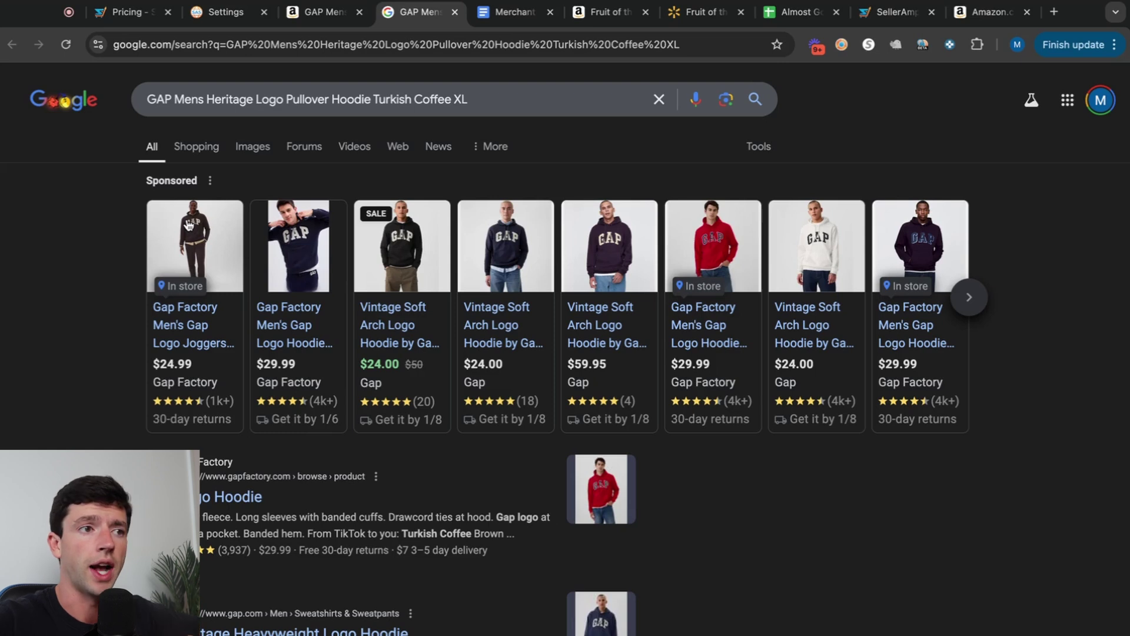
click(304, 18)
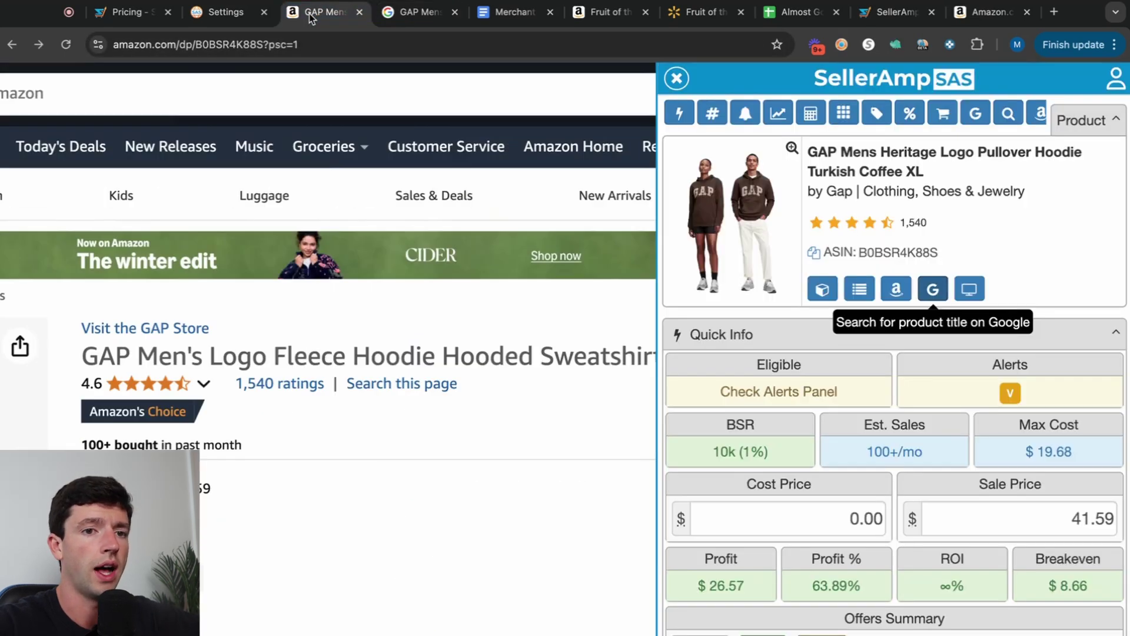
click(975, 291)
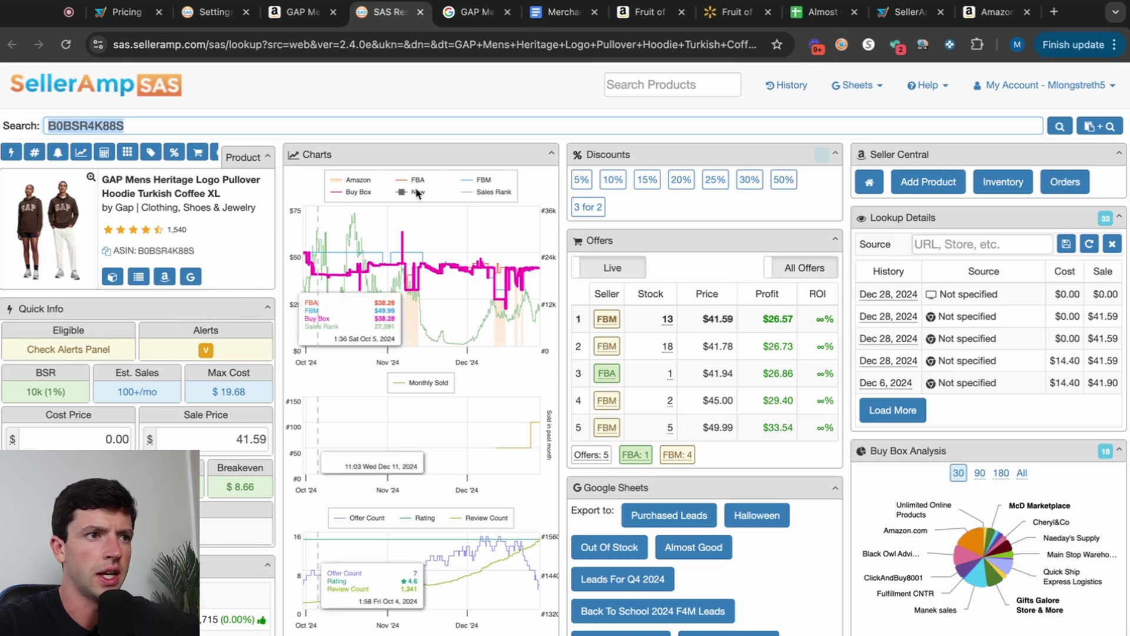
click(301, 12)
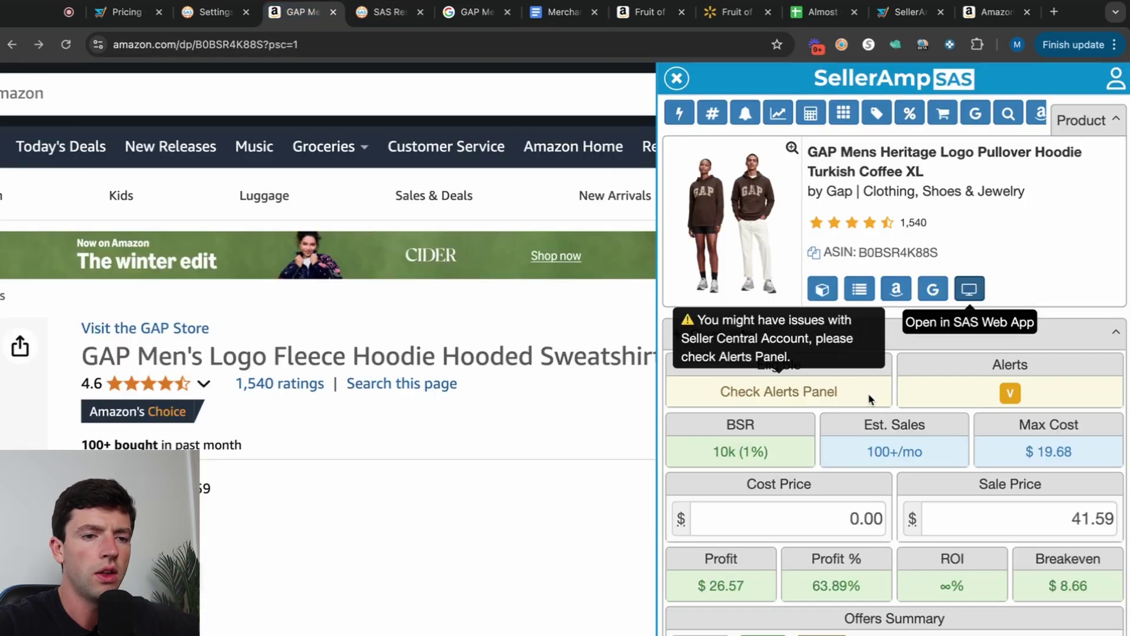
mouse_move(1010, 390)
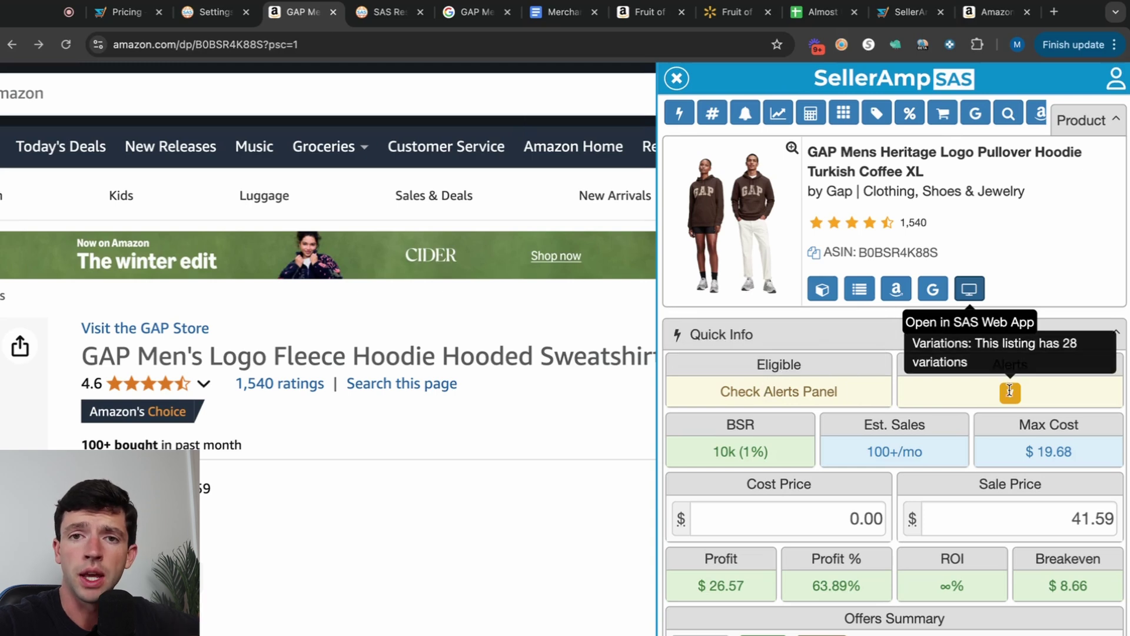
- Set the hoodie's Cost Price to 17.00 in Quick Info and check the Profit and ROI against the minimum criteria
scroll(1011, 390, down, 2)
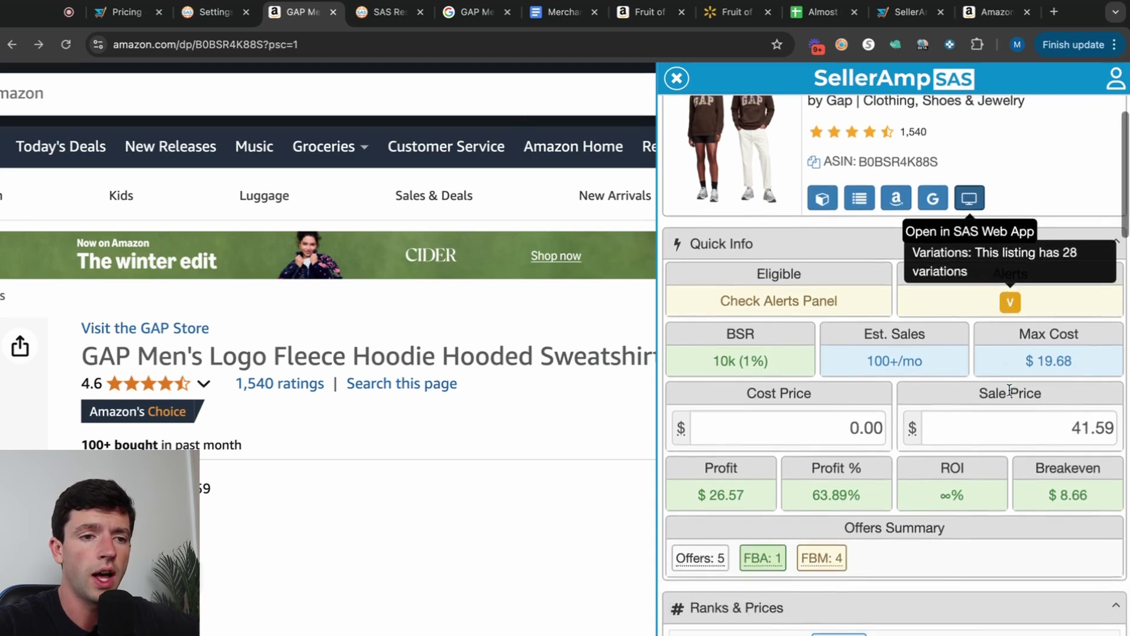
mouse_move(749, 356)
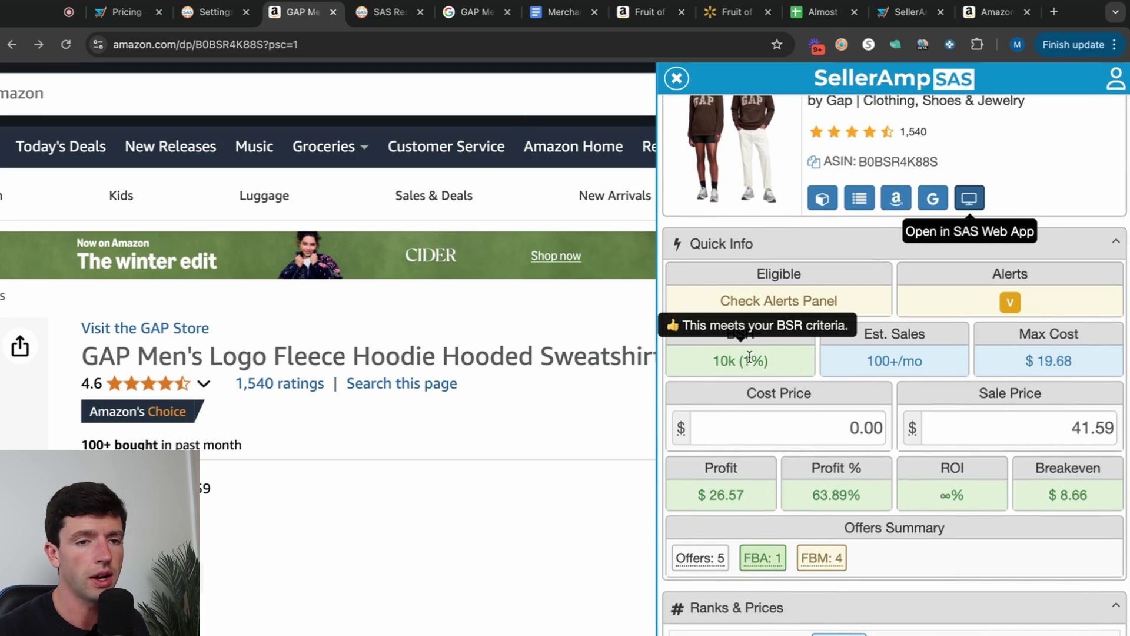
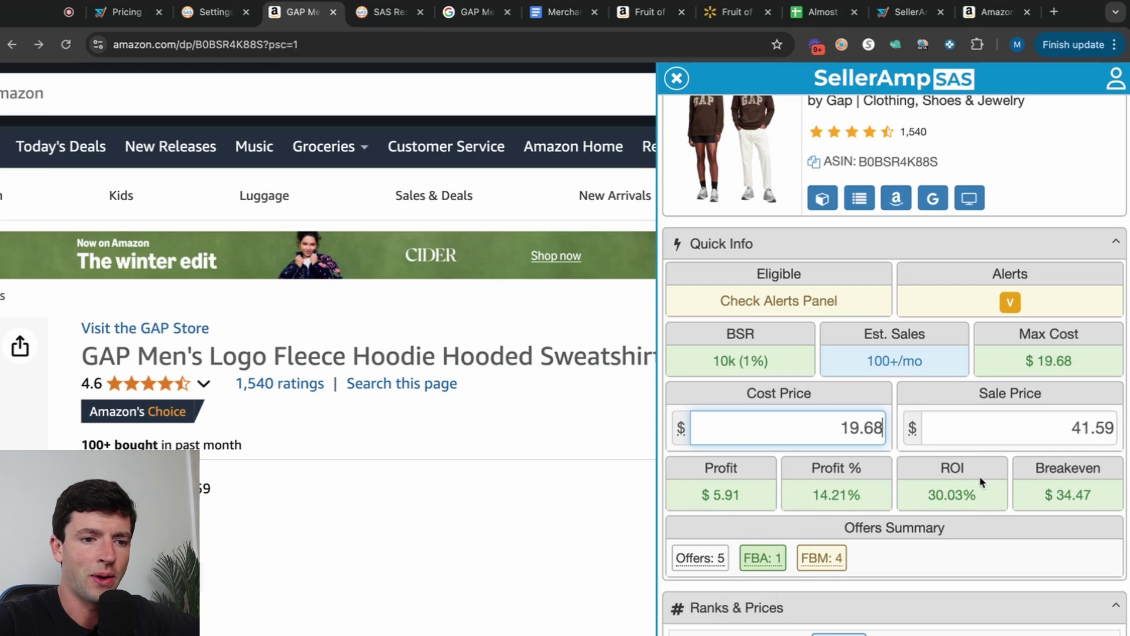
click(820, 432)
drag(820, 432, 913, 436)
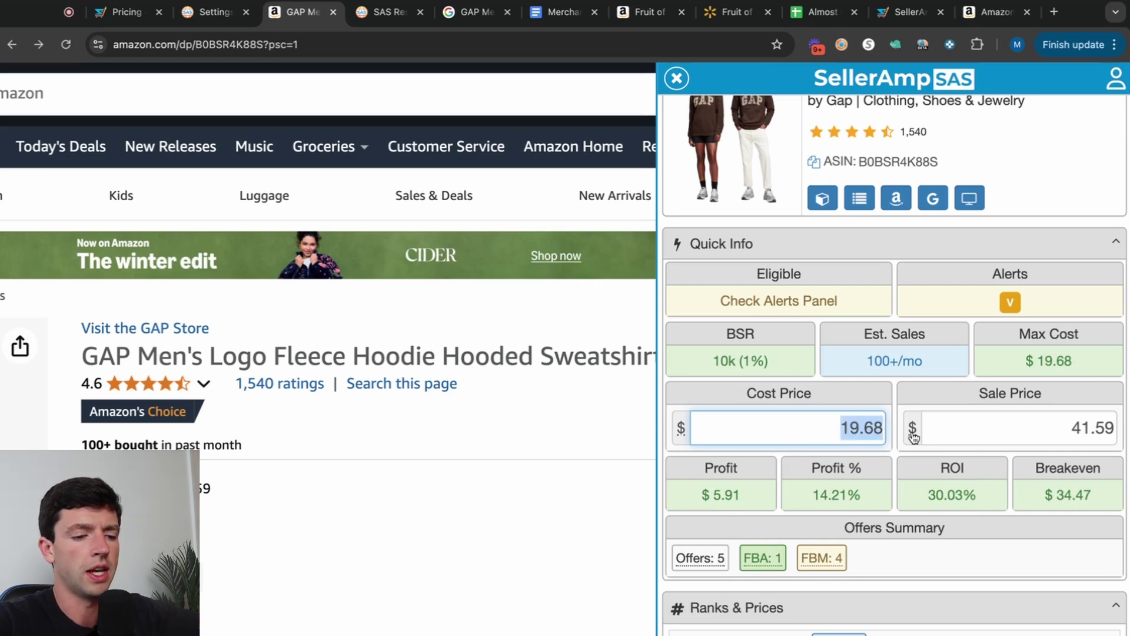
text(17.00)
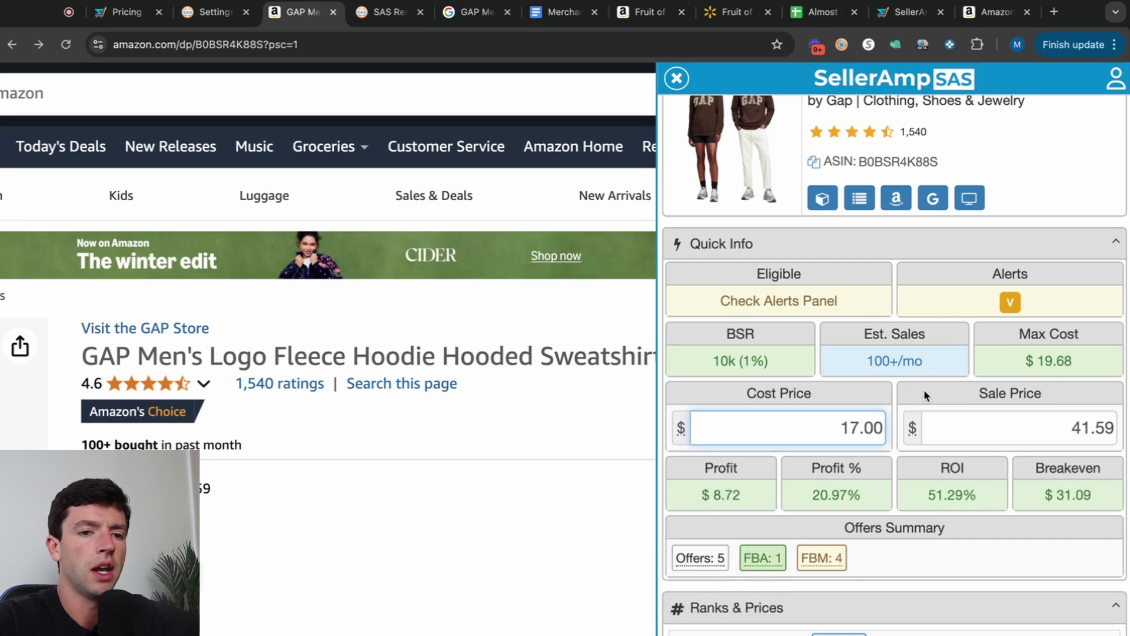
click(924, 390)
mouse_move(738, 495)
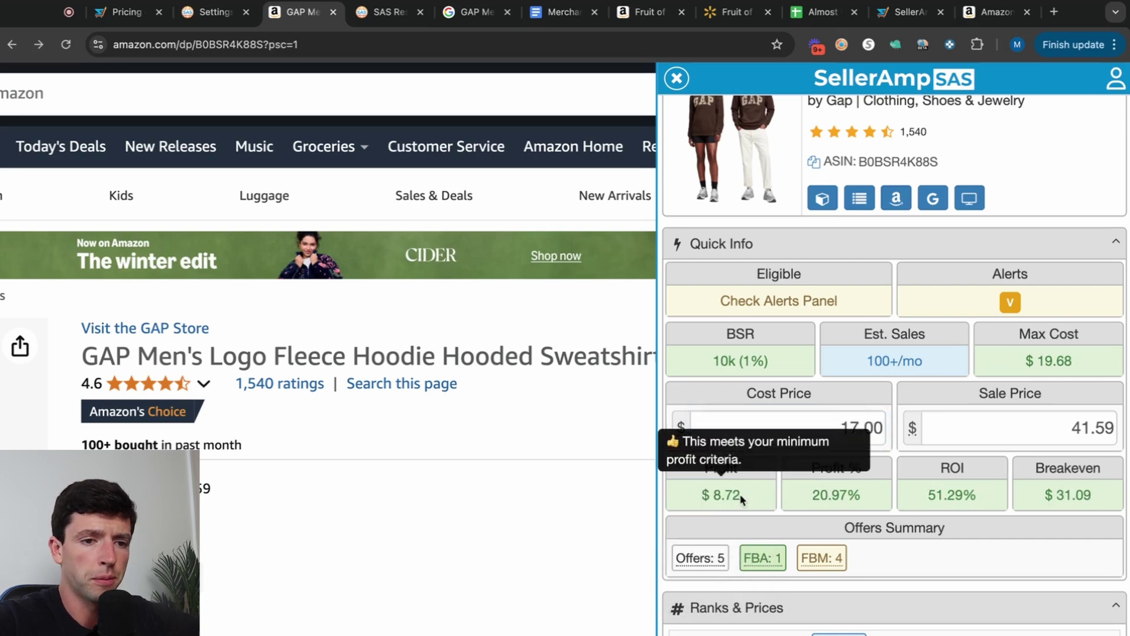
mouse_move(948, 499)
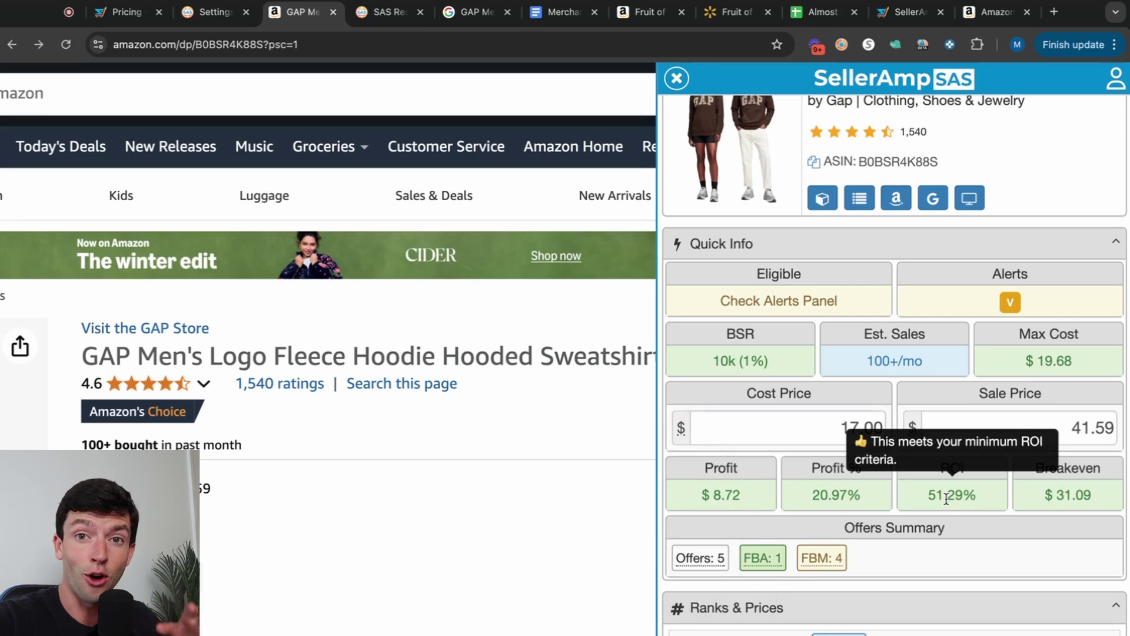
- Open the Cost Price for editing and review the FBA and FBM offers in the Offers Summary
click(883, 428)
click(885, 428)
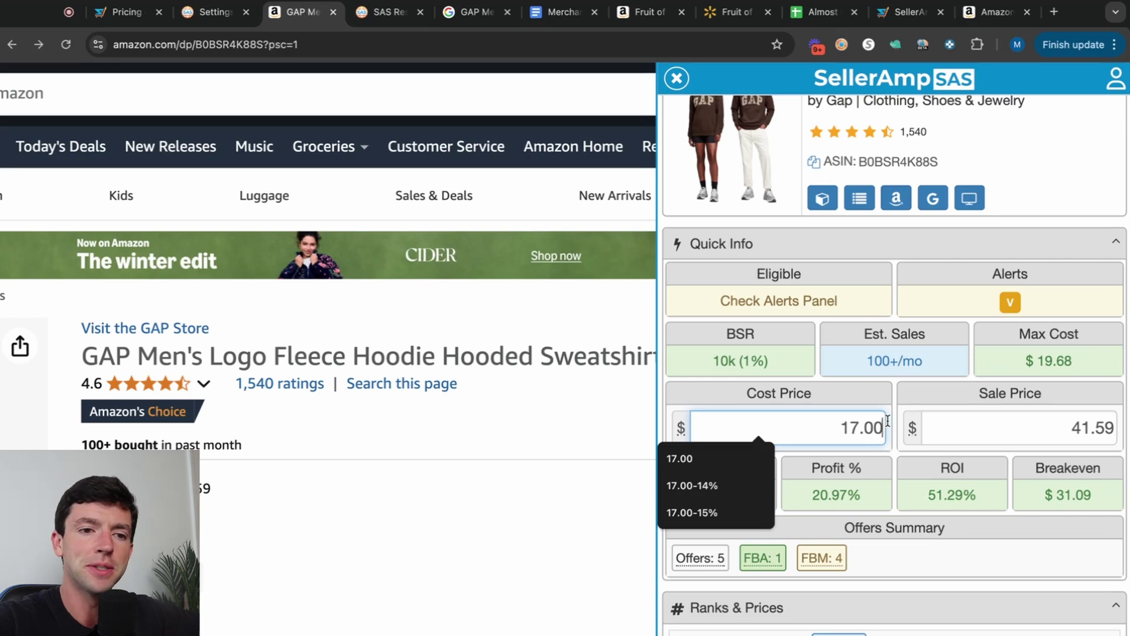
scroll(934, 385, down, 3)
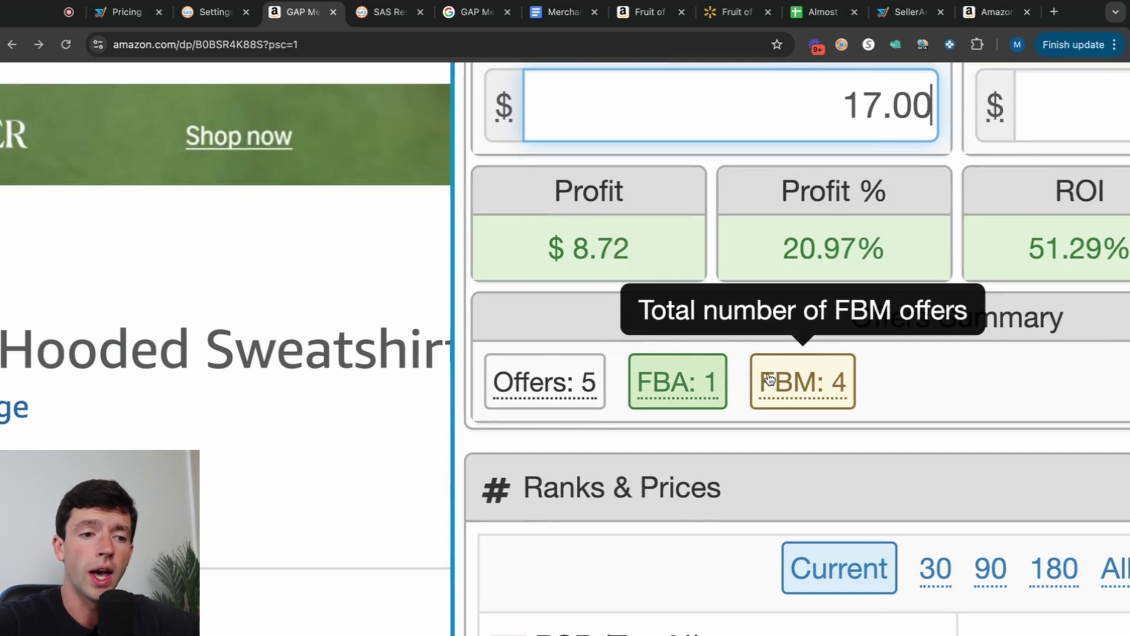
scroll(770, 379, down, 5)
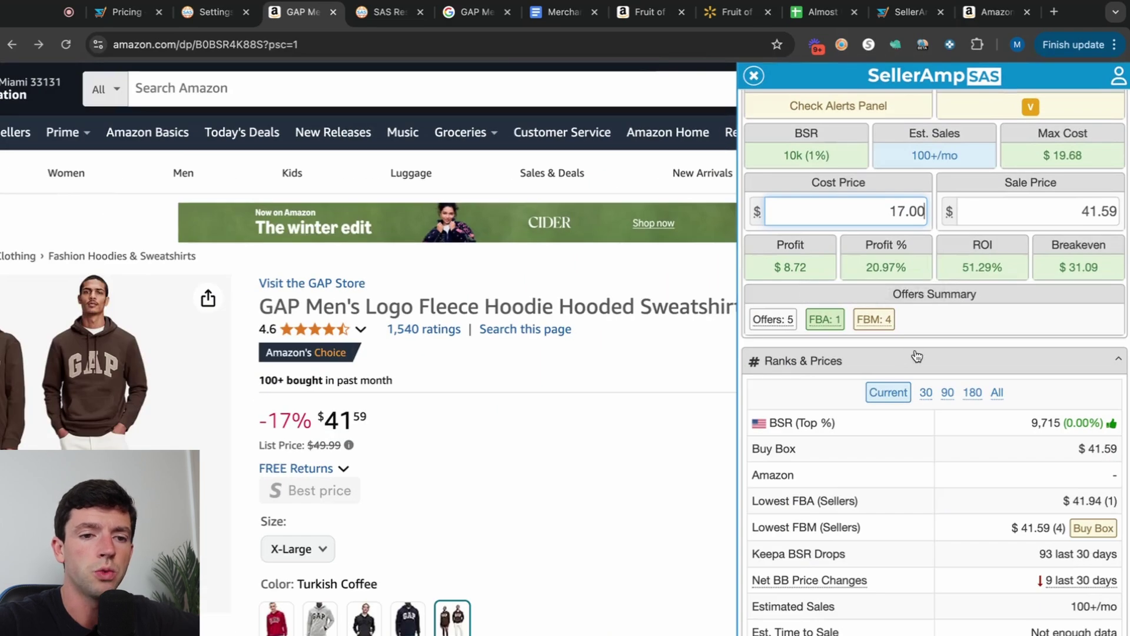
- Compare the Ranks & Prices averages for 30, 90, 180 days and all time, then return to the Current values
scroll(915, 356, down, 2)
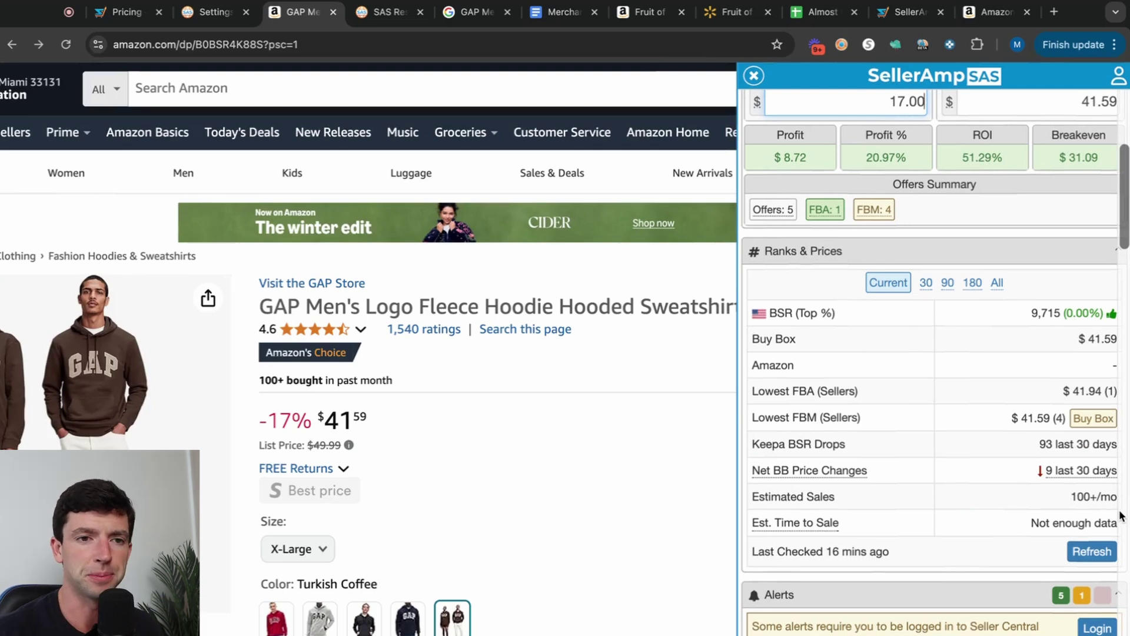
click(925, 283)
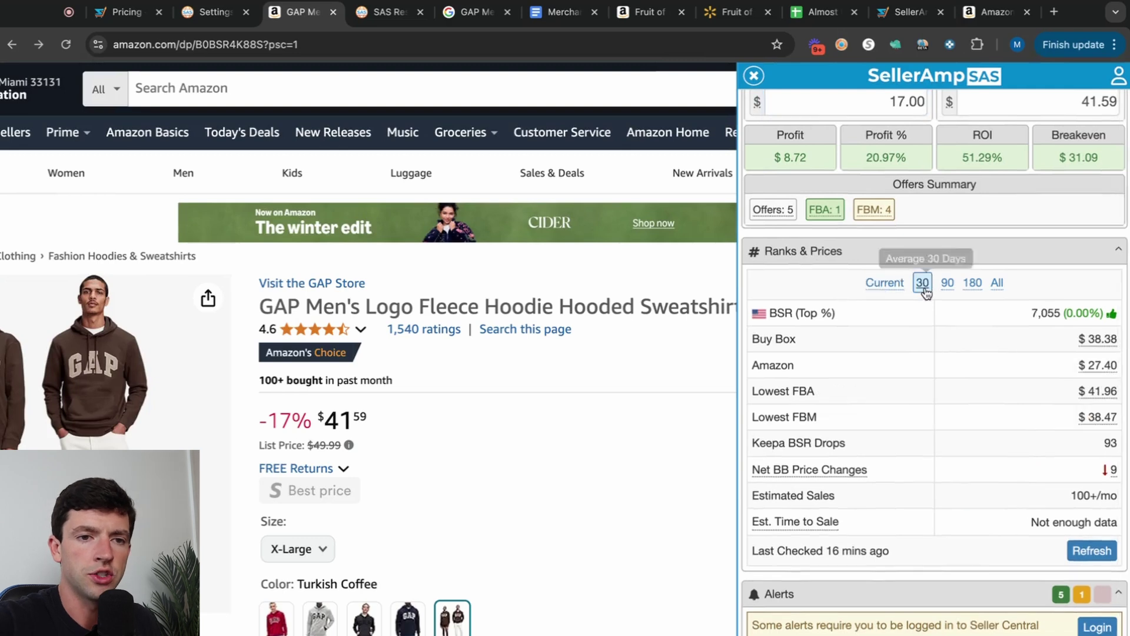
click(944, 282)
click(972, 283)
click(997, 282)
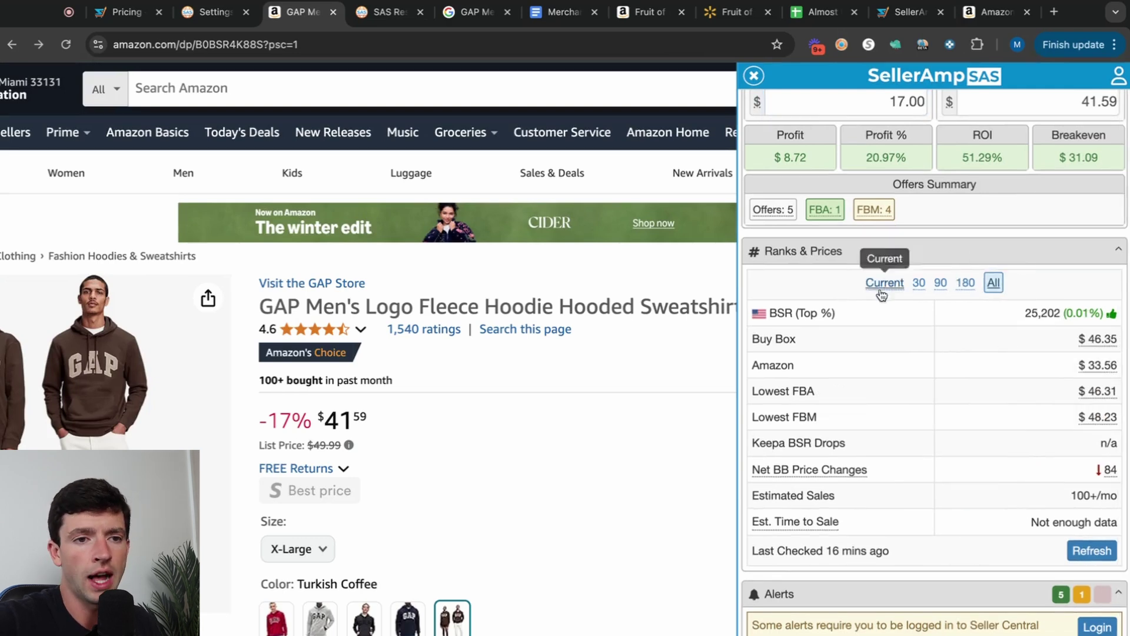
click(881, 282)
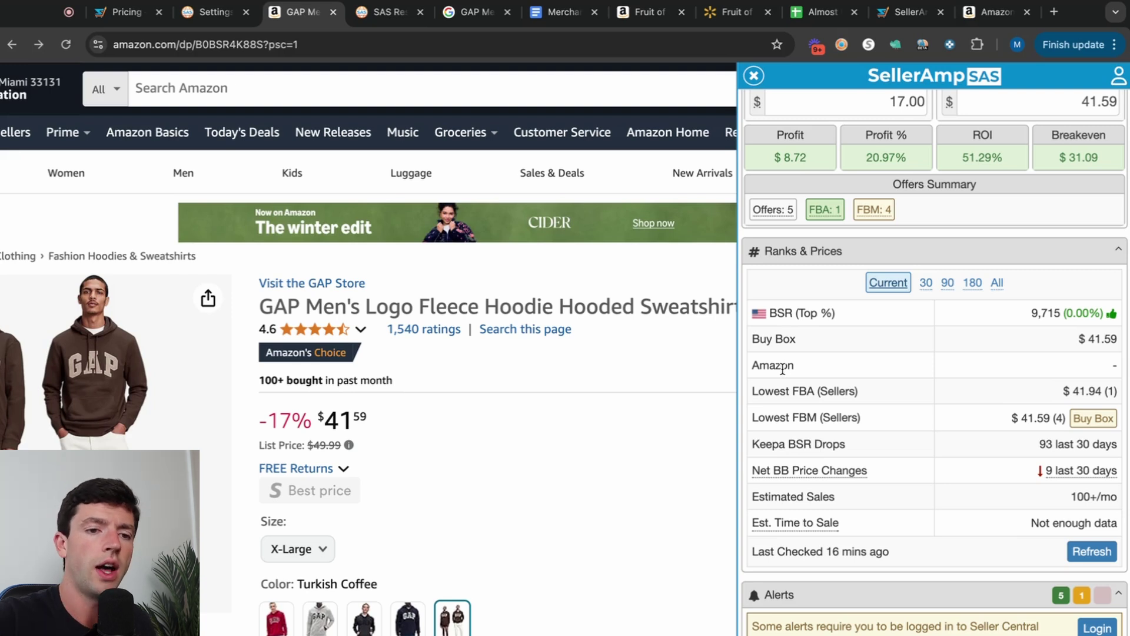
- Review the current Ranks & Prices rows and read the explanations of Net BB Price Changes and Est. Time to Sale
scroll(783, 368, down, 1)
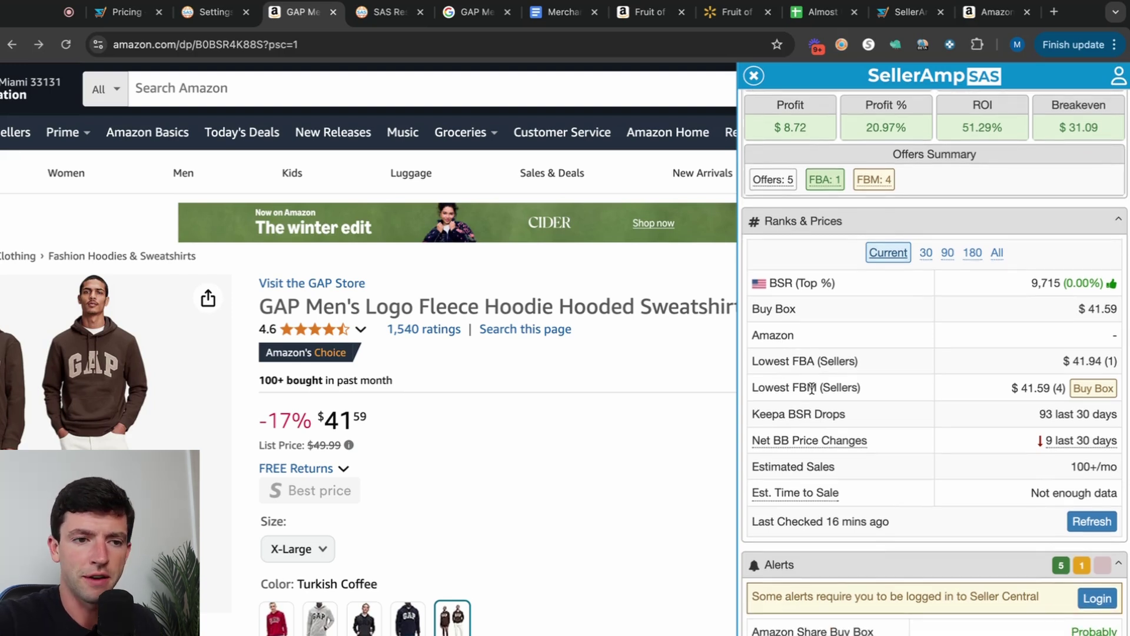
scroll(812, 388, down, 1)
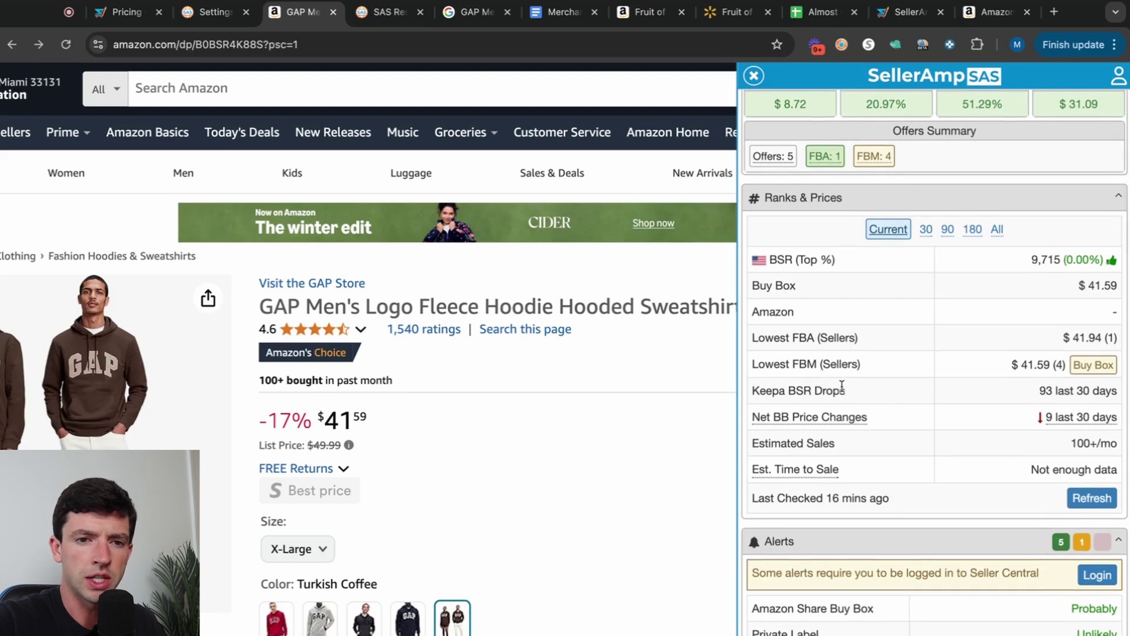
scroll(945, 389, down, 2)
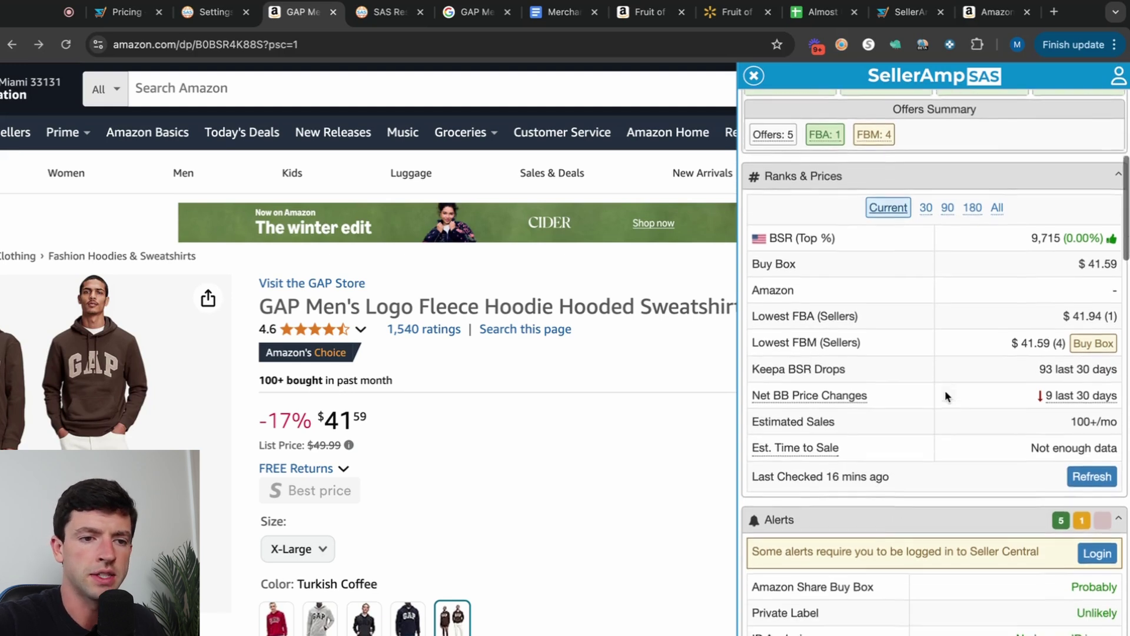
mouse_move(826, 373)
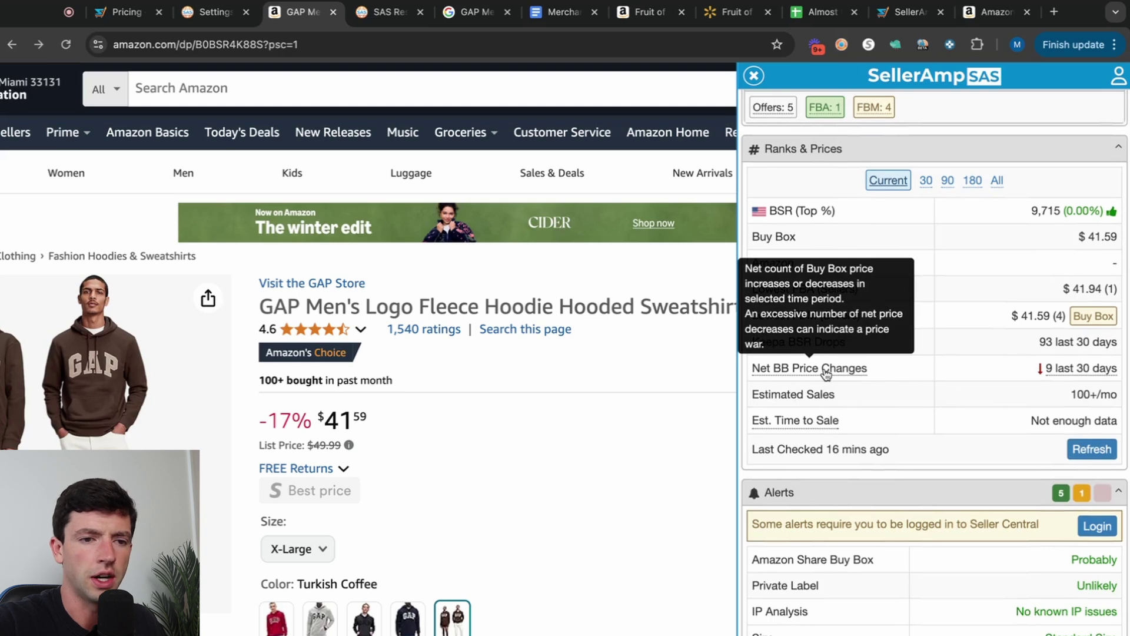
mouse_move(834, 423)
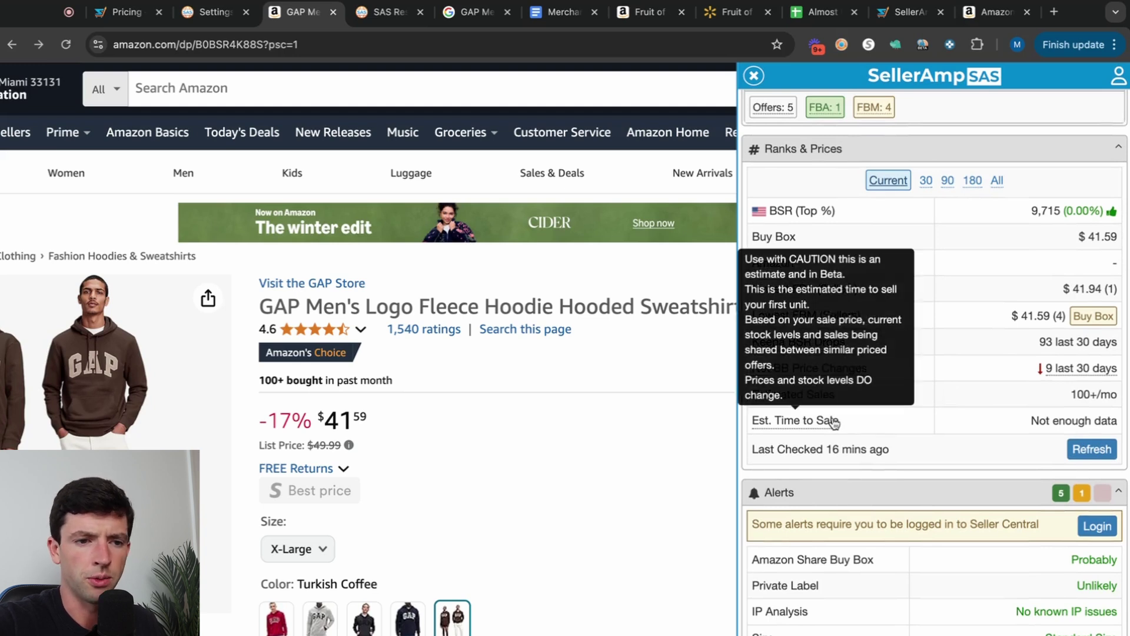
- Examine the Alerts section, from Amazon Share Buy Box to Variations, and compare it with the alert badge in Quick Info
scroll(835, 423, down, 5)
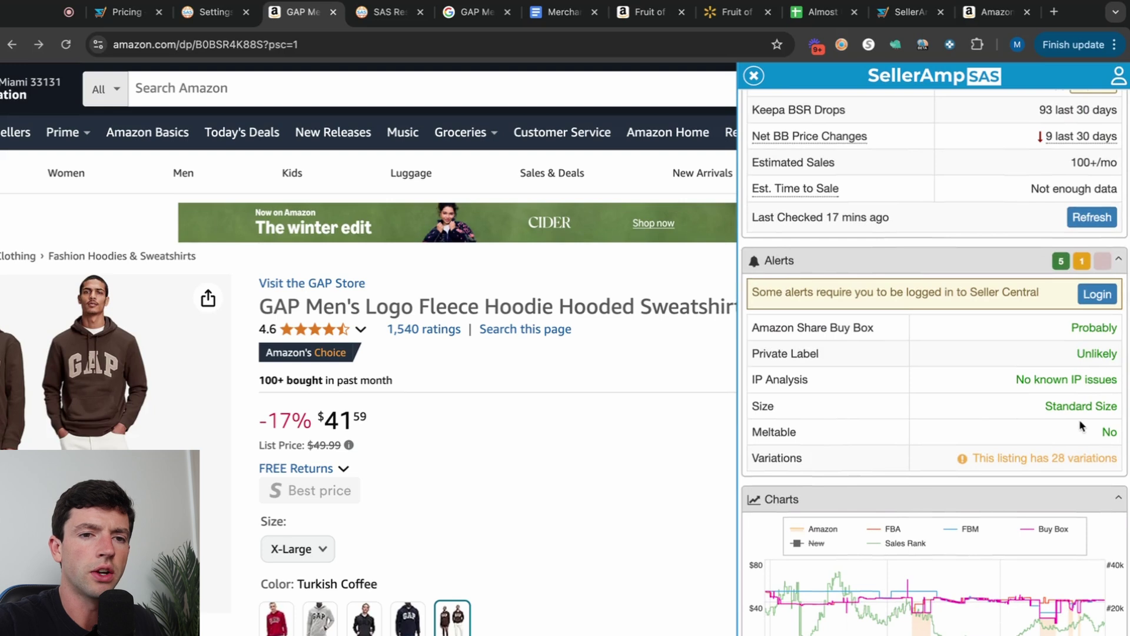
scroll(1087, 365, up, 5)
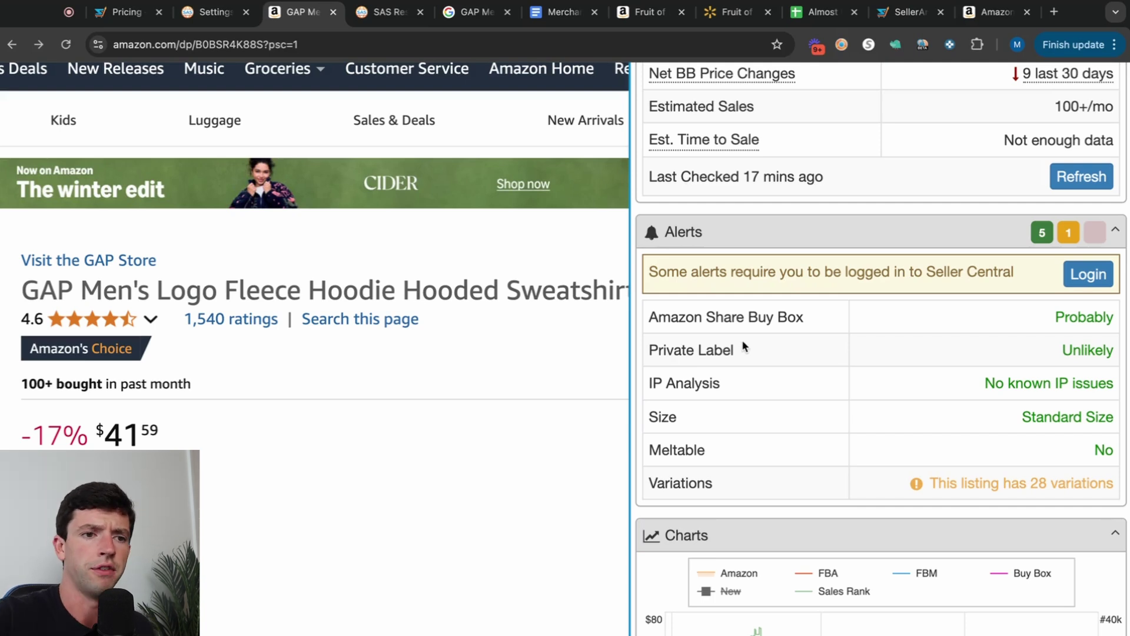
scroll(743, 347, up, 15)
mouse_move(1004, 323)
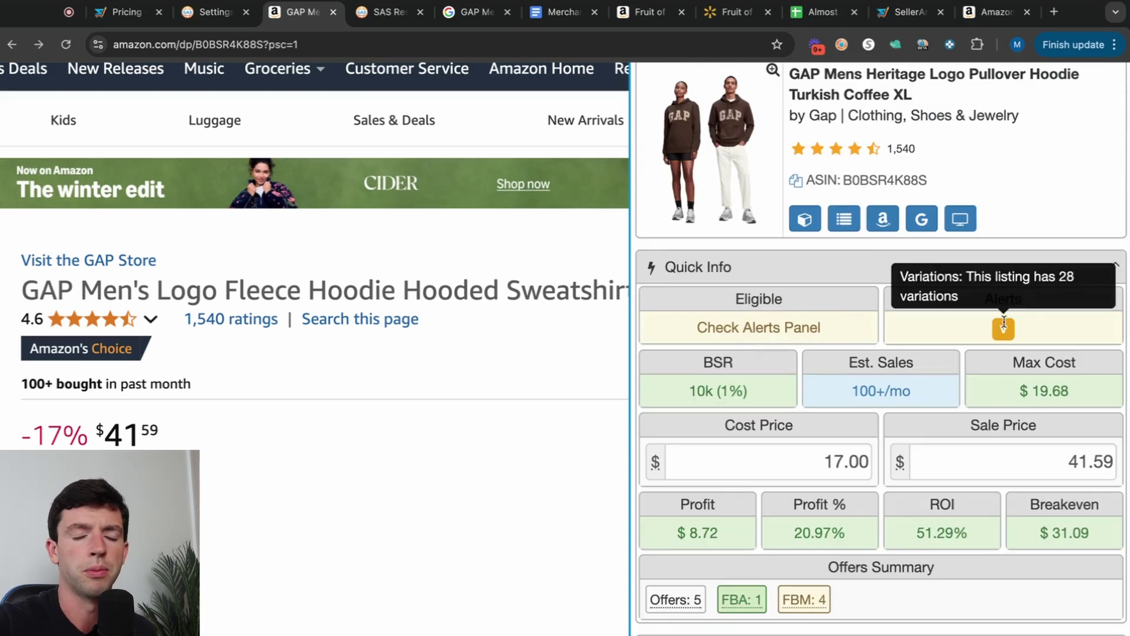
scroll(1003, 323, down, 20)
scroll(1004, 320, up, 8)
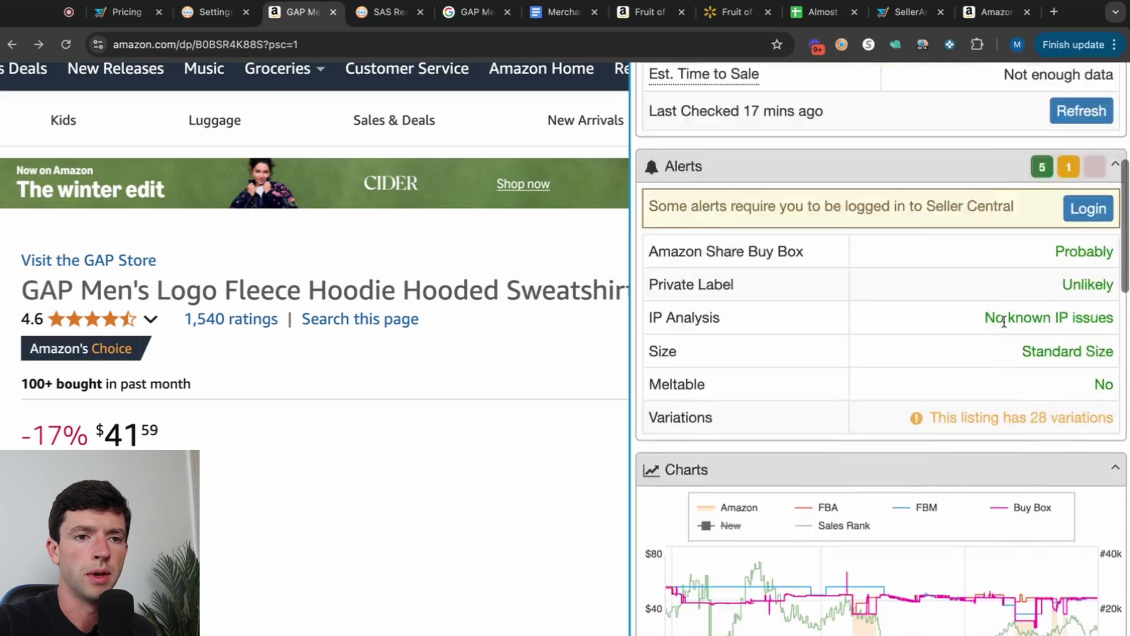
scroll(1004, 321, up, 3)
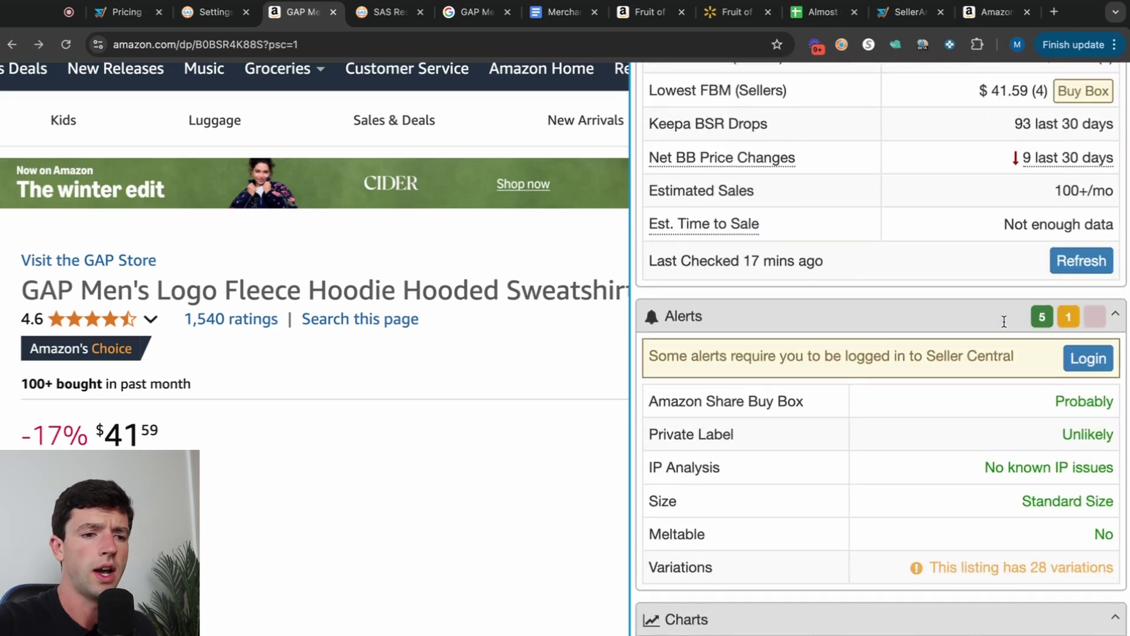
scroll(1004, 321, down, 3)
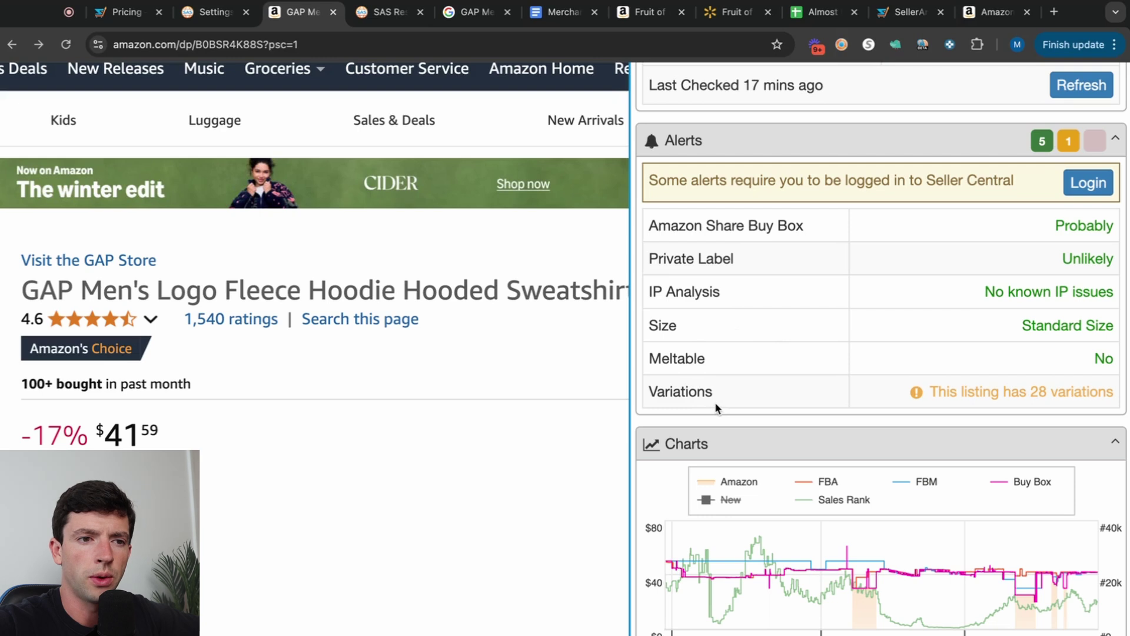
scroll(715, 402, up, 10)
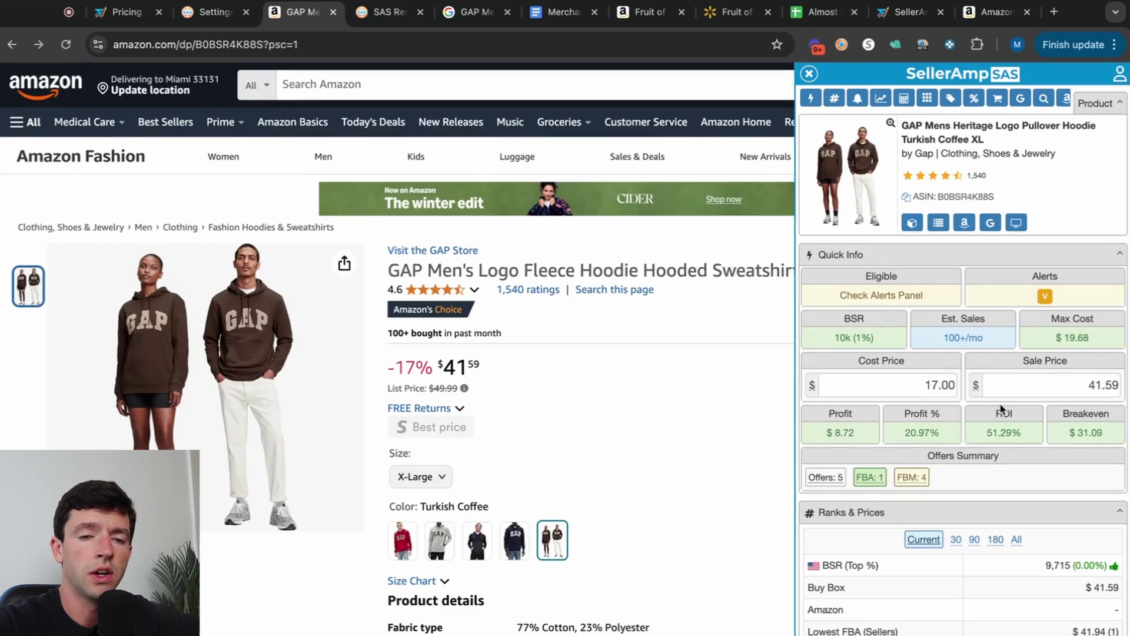
- Inspect the hoodie's price and sales rank history in Charts, showing all time and then returning to the 3-month range
scroll(939, 489, down, 5)
scroll(999, 403, down, 10)
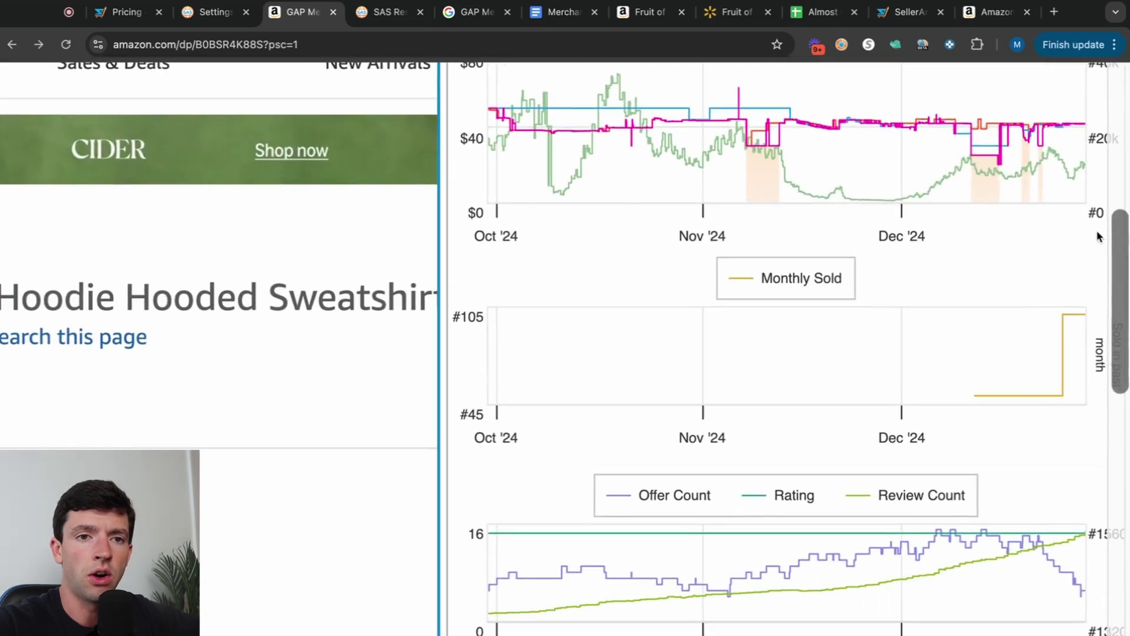
mouse_move(1083, 213)
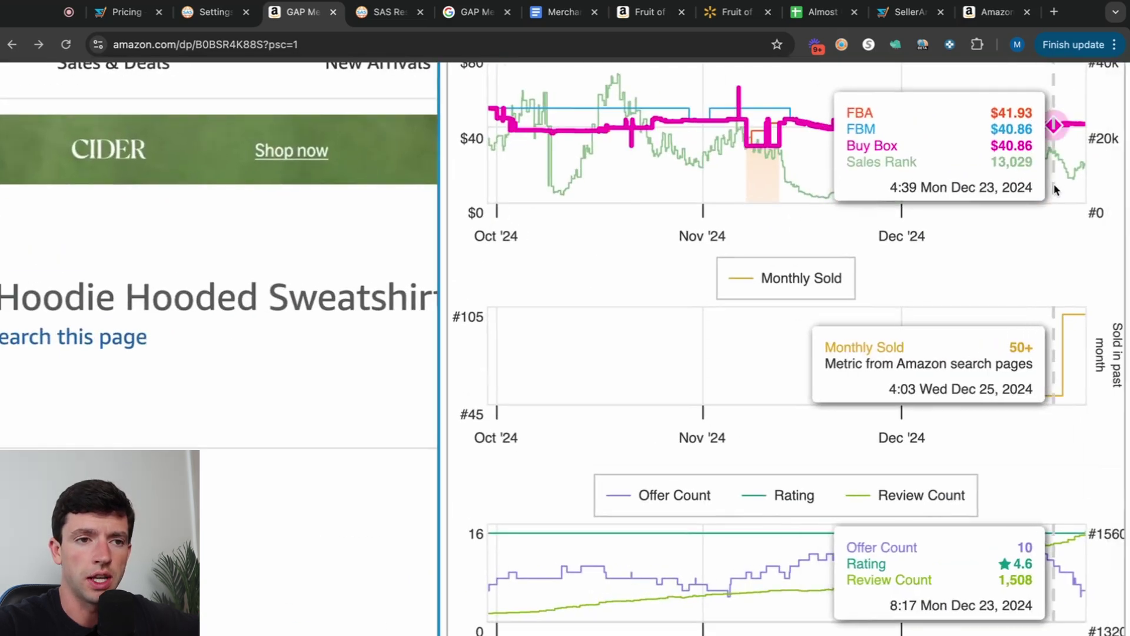
scroll(1057, 189, up, 1)
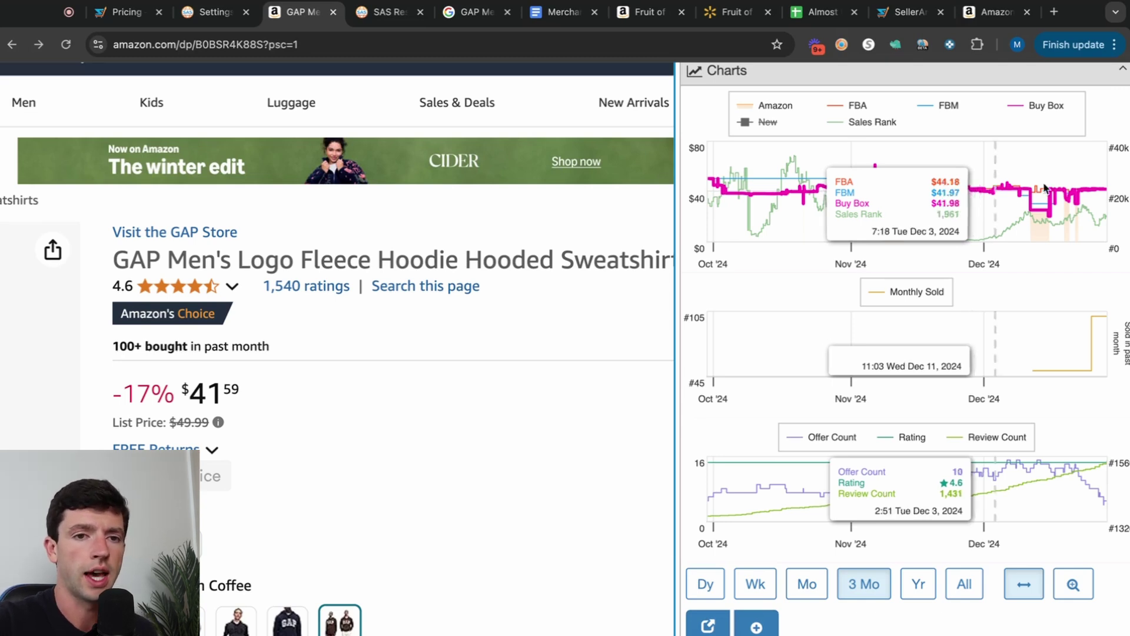
click(961, 596)
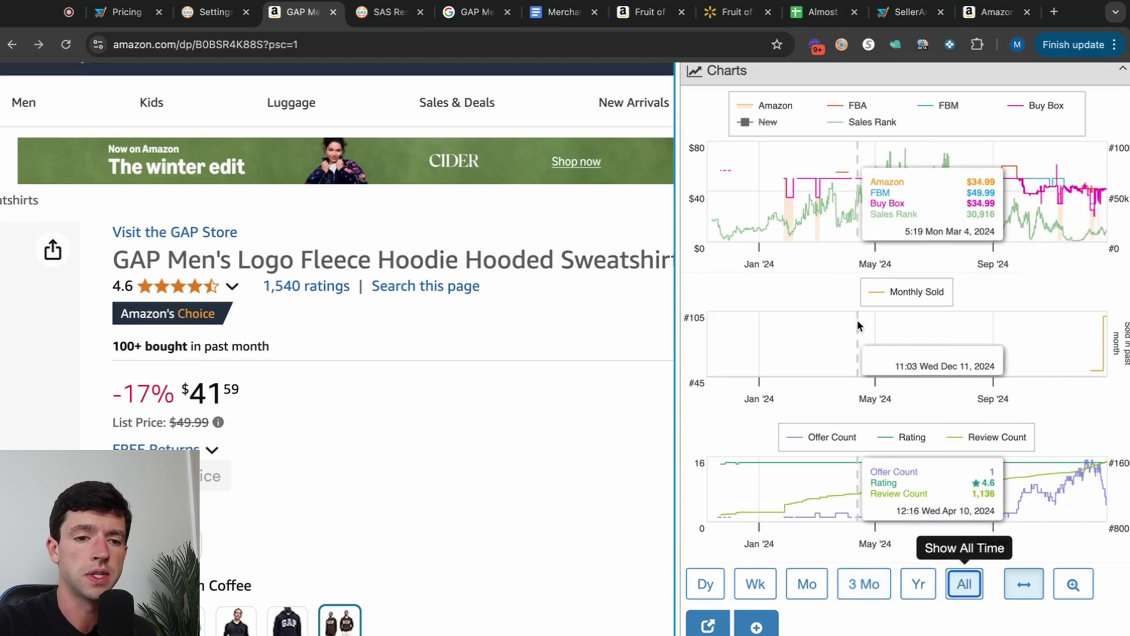
click(853, 589)
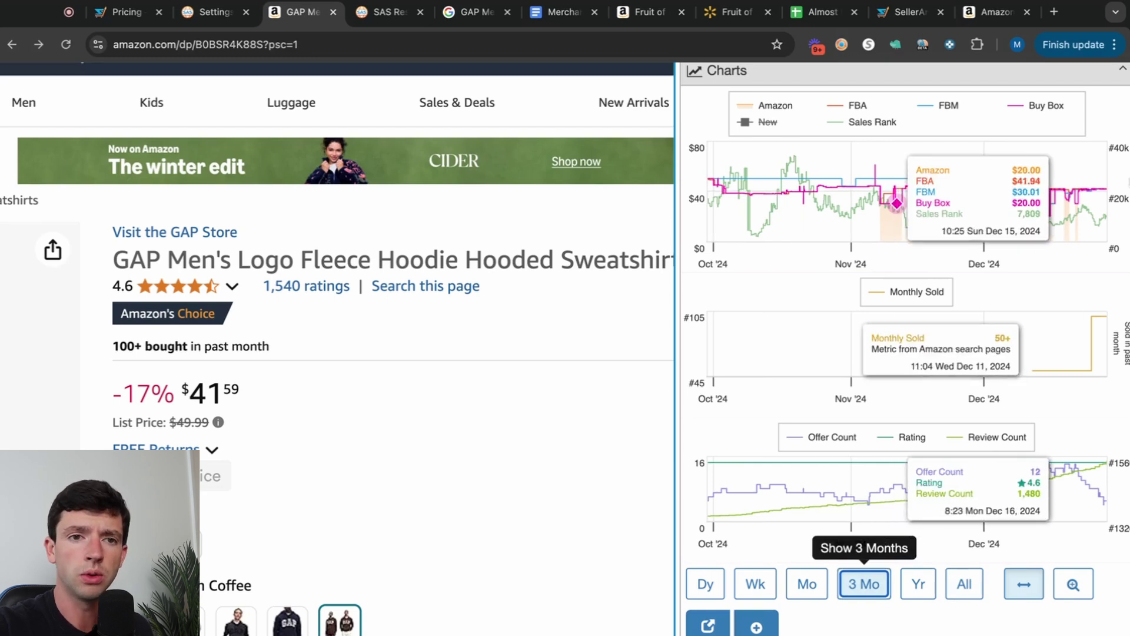
- Examine the three-month Buy Box and Sales Rank trends, the Monthly Sold chart, and the Offer Count and Review Count chart
scroll(1115, 157, up, 5)
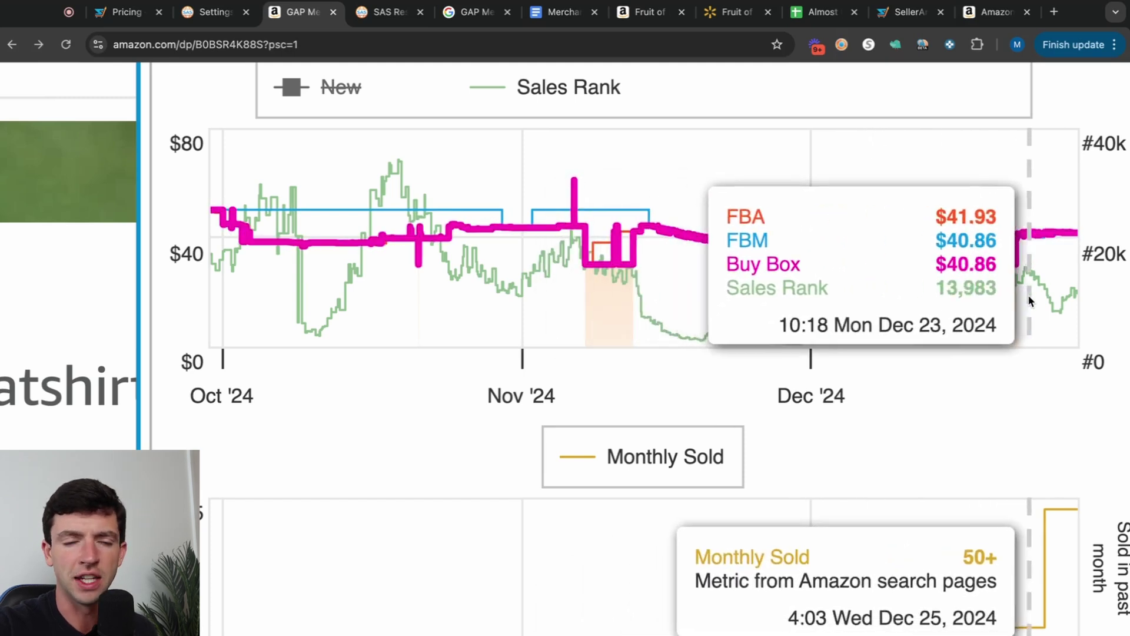
scroll(1040, 292, down, 3)
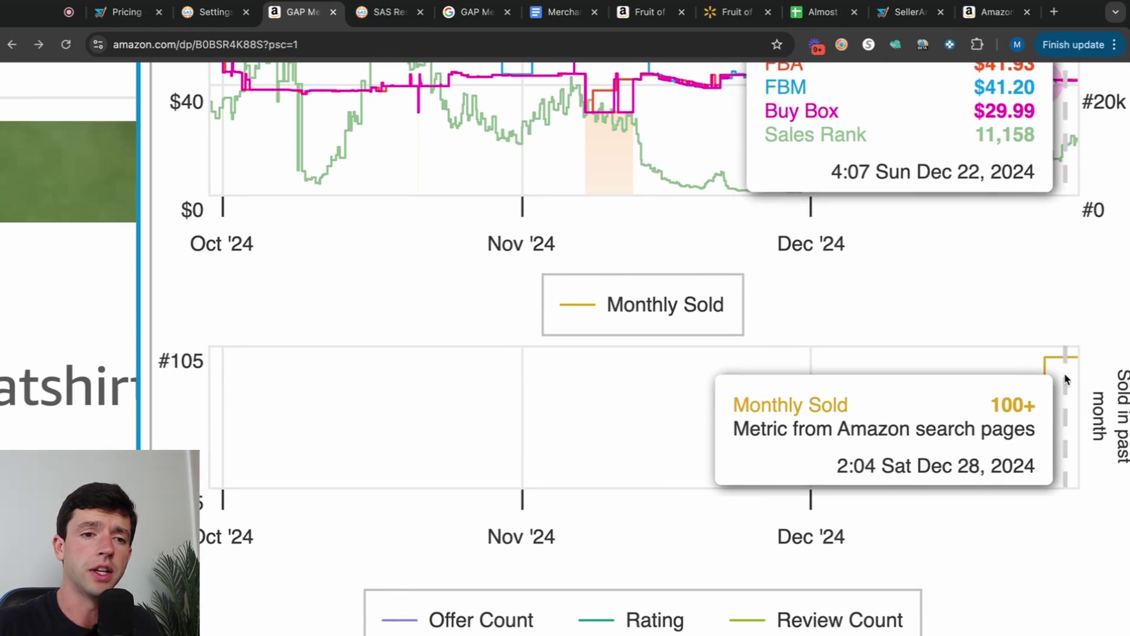
scroll(1067, 380, down, 1)
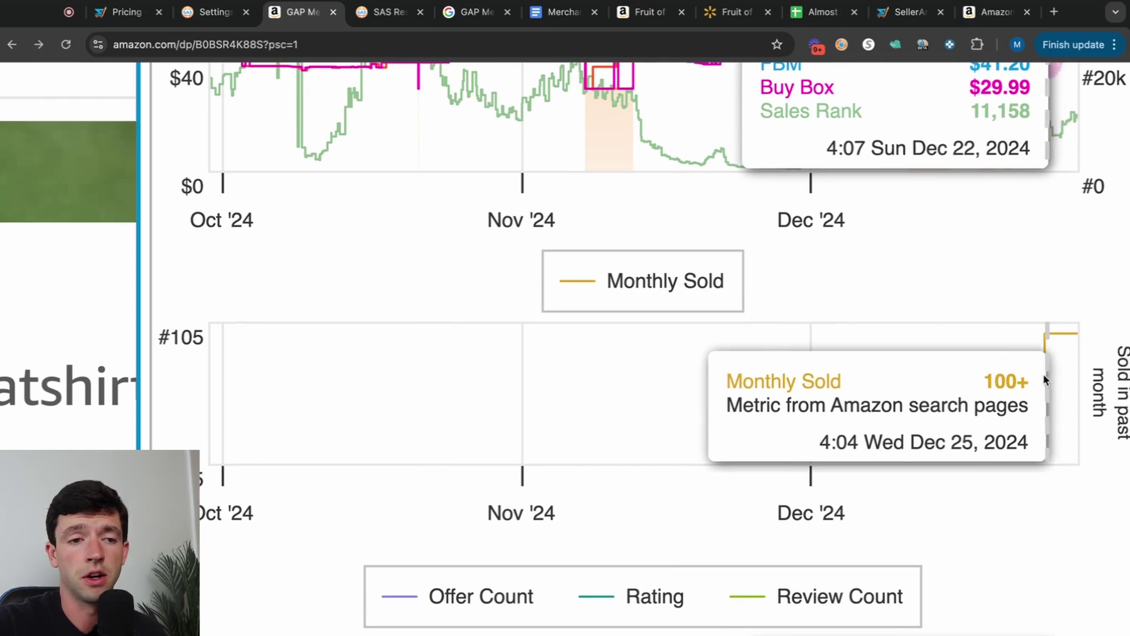
scroll(803, 392, down, 4)
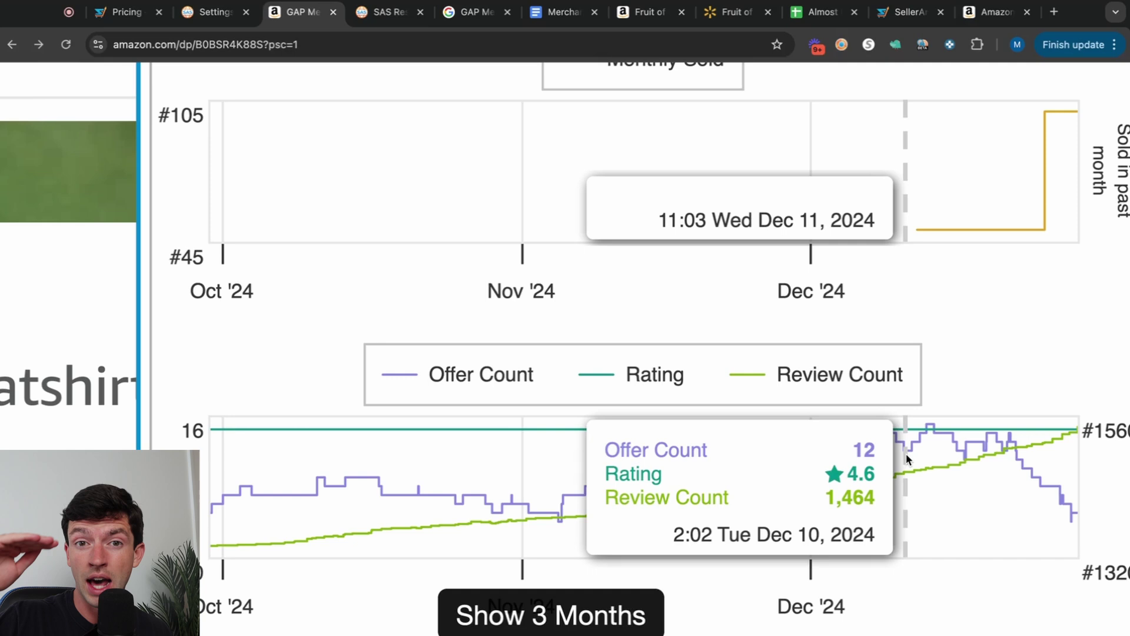
- Compare the Monthly Sold chart with the Offer Count and Review Count trends through December 2024
scroll(907, 459, down, 1)
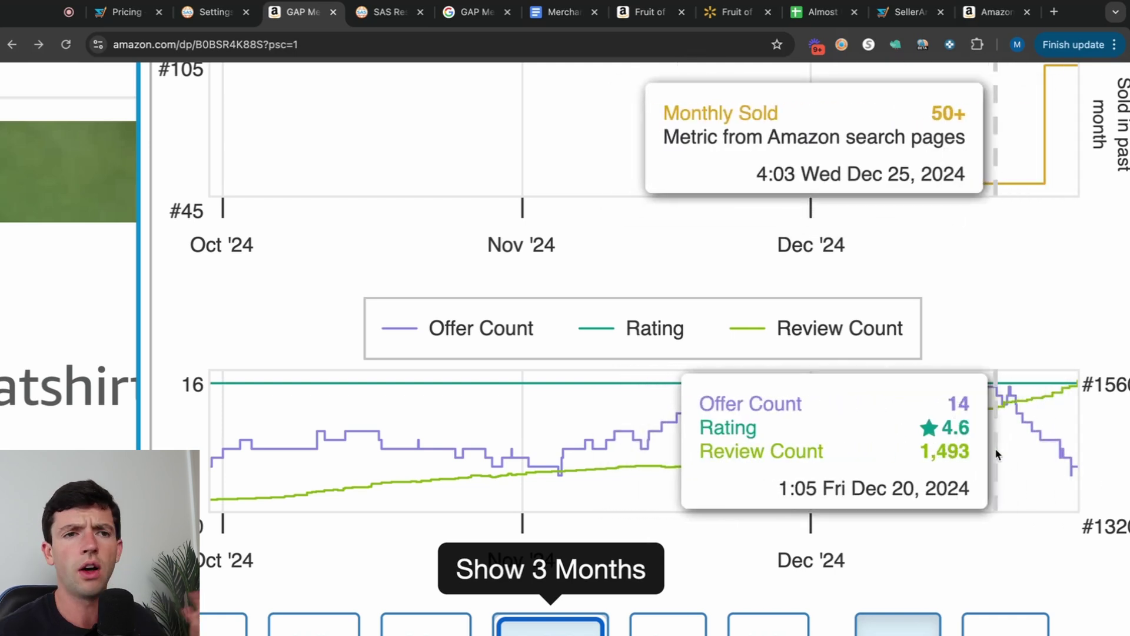
scroll(995, 447, up, 2)
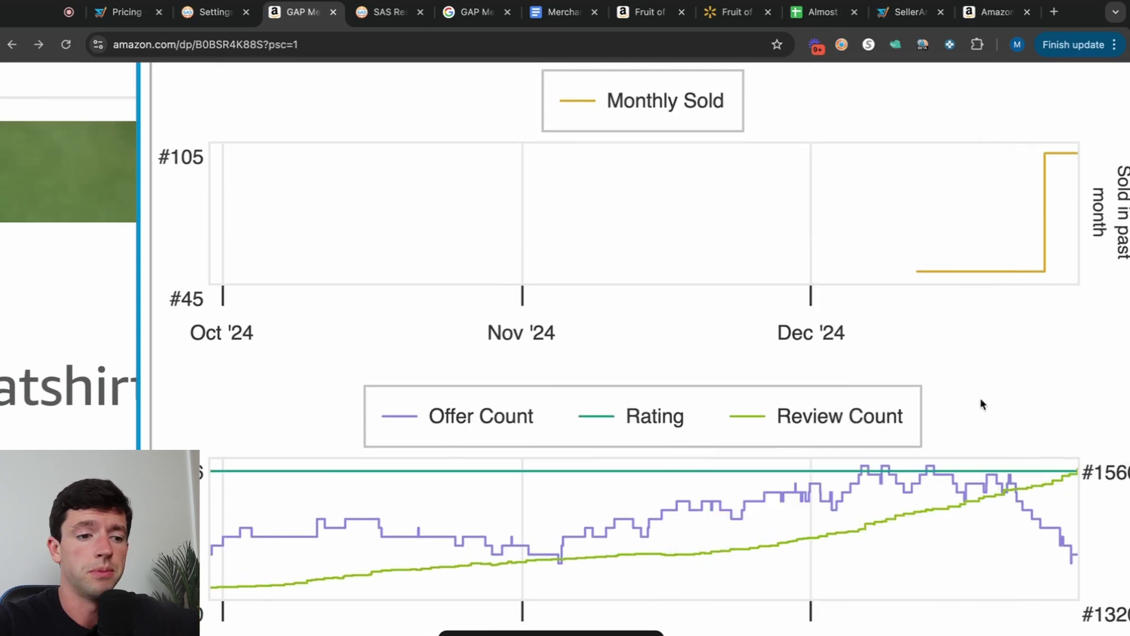
scroll(980, 397, down, 3)
scroll(981, 404, up, 2)
scroll(848, 565, down, 1)
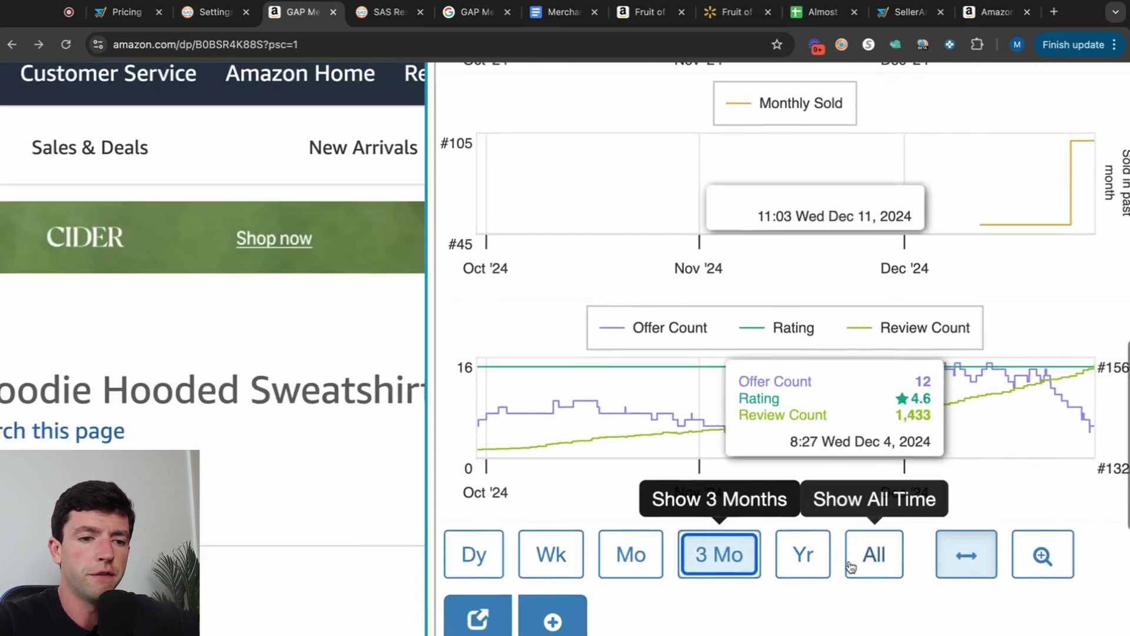
- Review the Profit Calculator from Cost Price, Sale Price, Fulfilment Type and Storage through to Estimated Amz. Payout
scroll(848, 560, down, 2)
scroll(846, 542, down, 5)
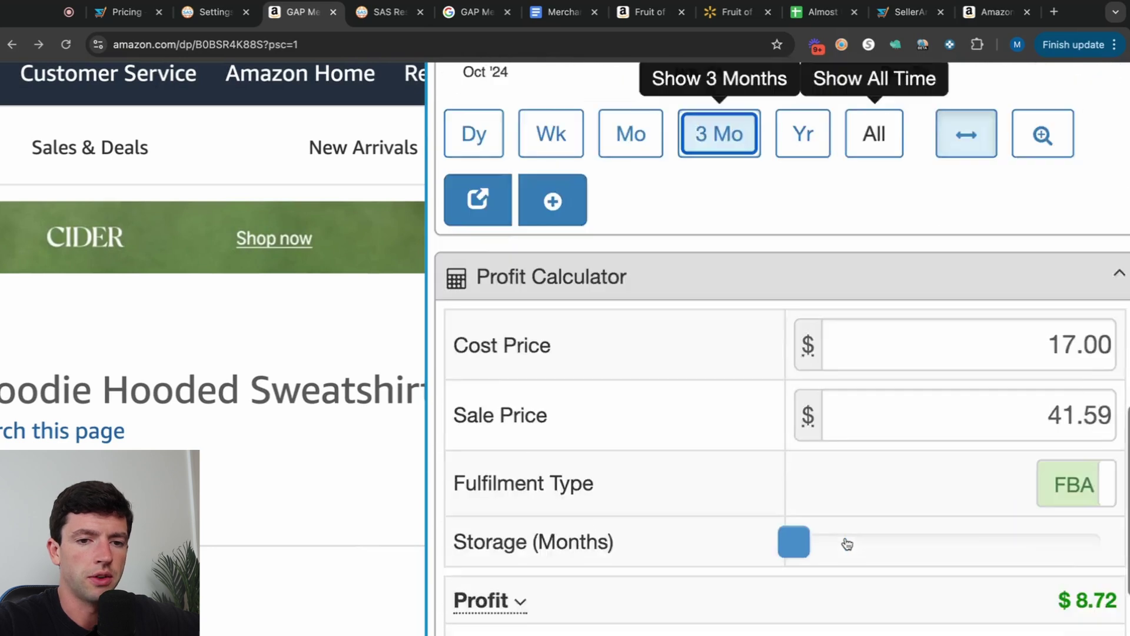
scroll(846, 542, down, 3)
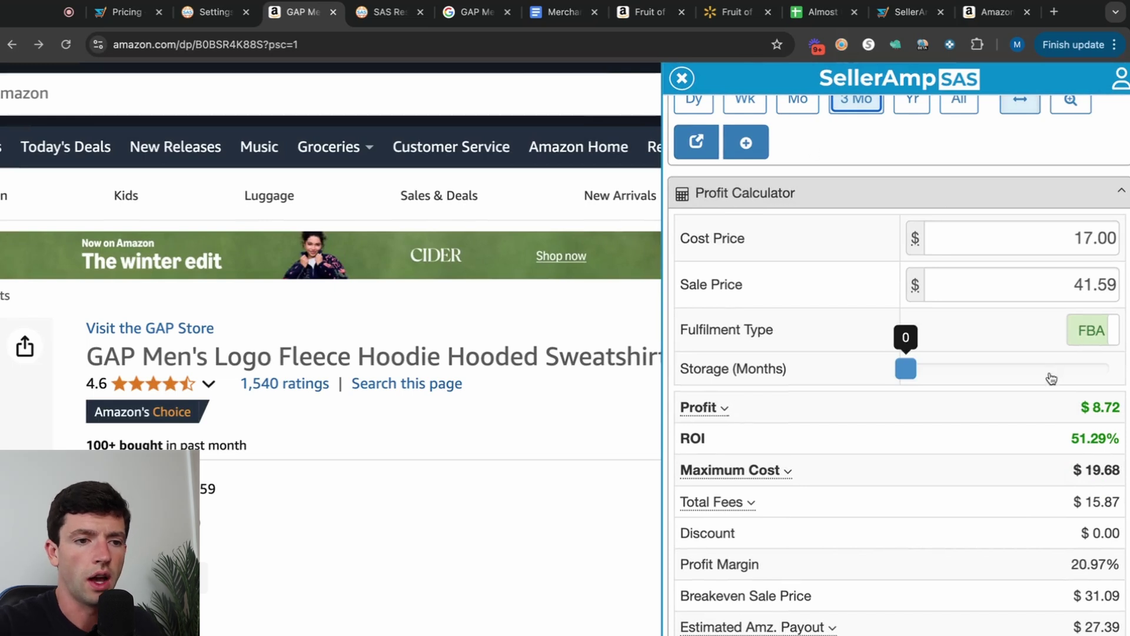
scroll(971, 389, down, 1)
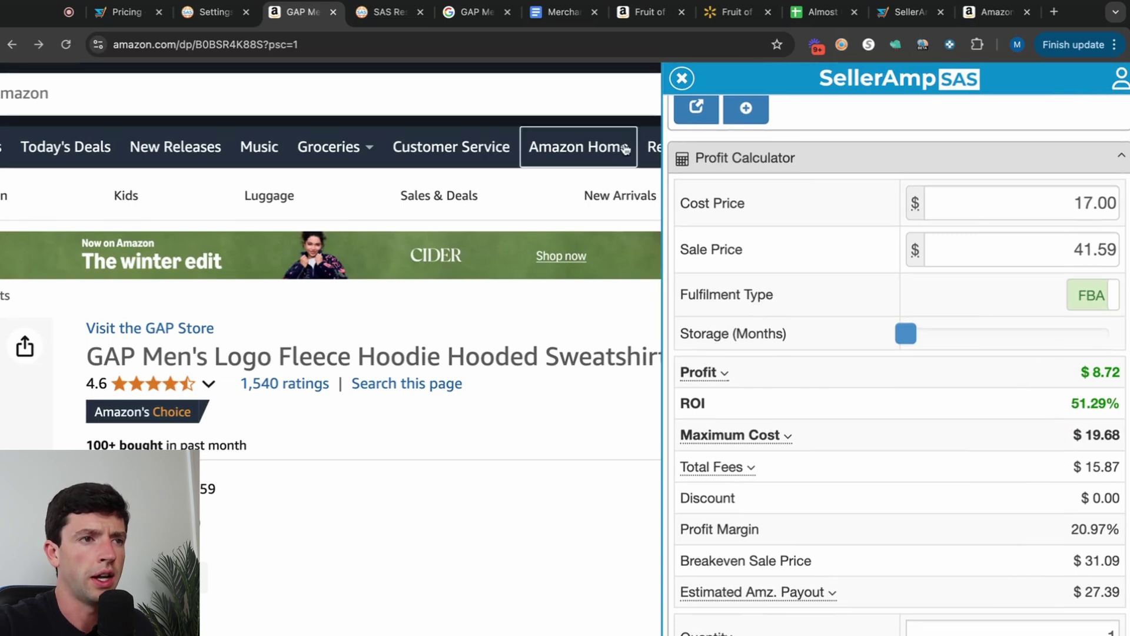
- Close the GAP Google search tab and the SAS tab, and return to the hoodie's product summary
click(507, 12)
click(418, 12)
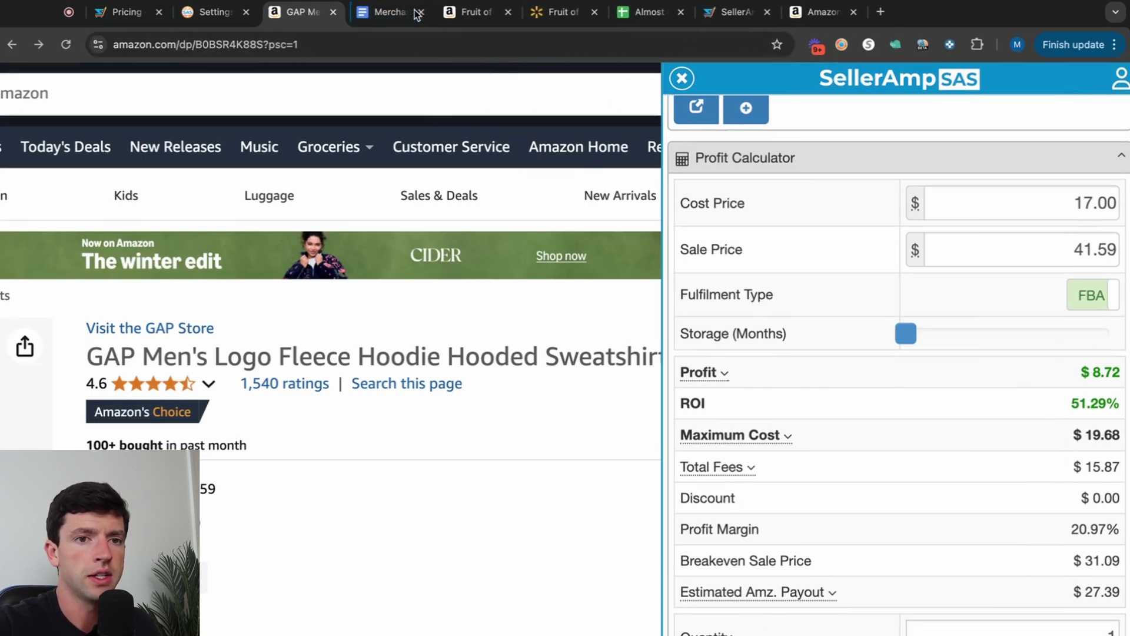
scroll(1024, 284, down, 10)
scroll(1023, 282, up, 15)
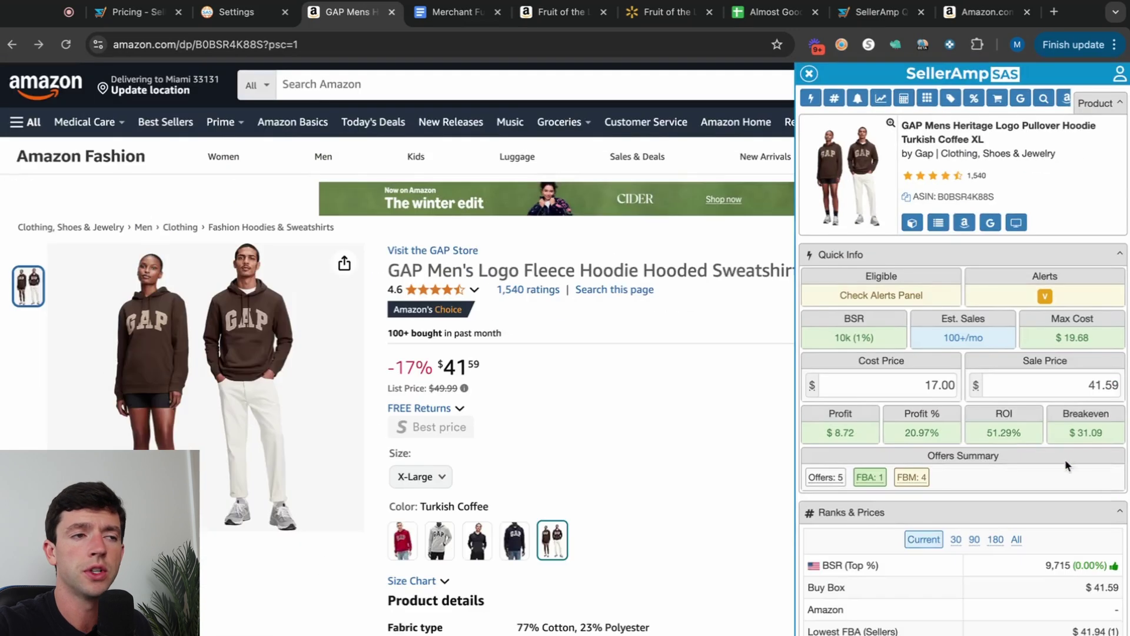
- Switch the Profit Calculator's fulfilment type to FBM and highlight the FBM Cost label
scroll(1045, 445, down, 7)
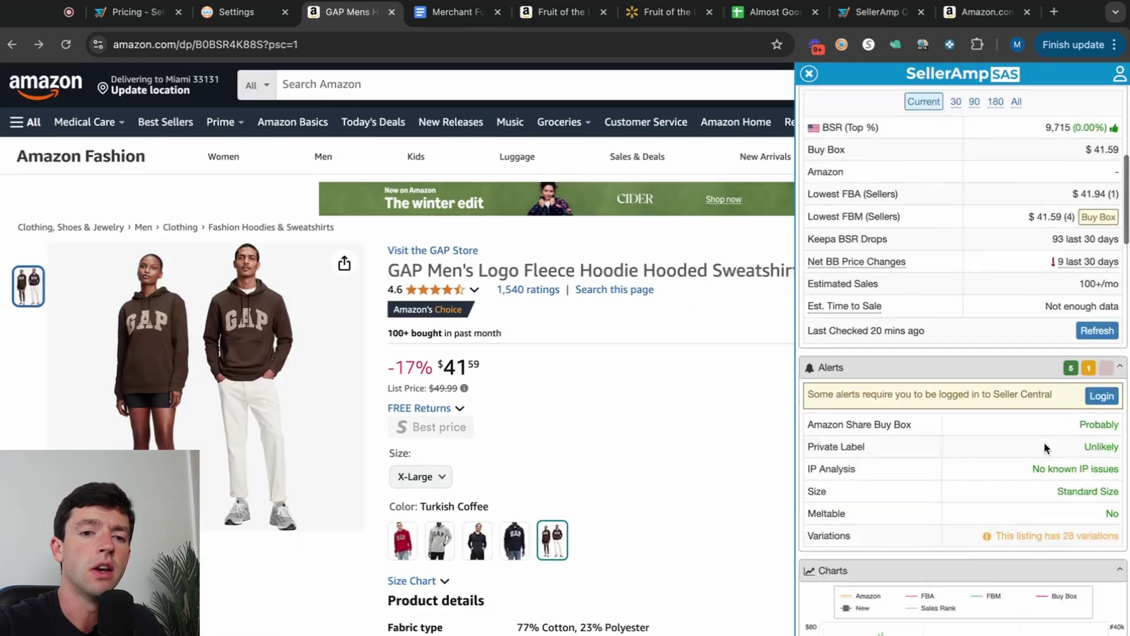
scroll(1045, 445, down, 10)
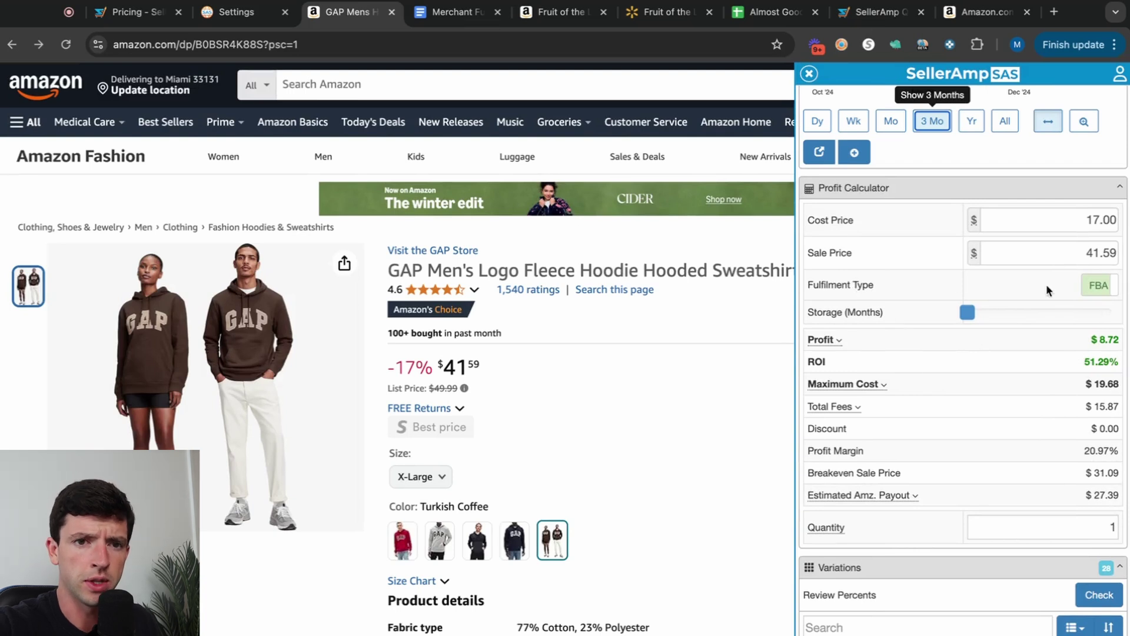
click(1095, 286)
drag(871, 317, 808, 318)
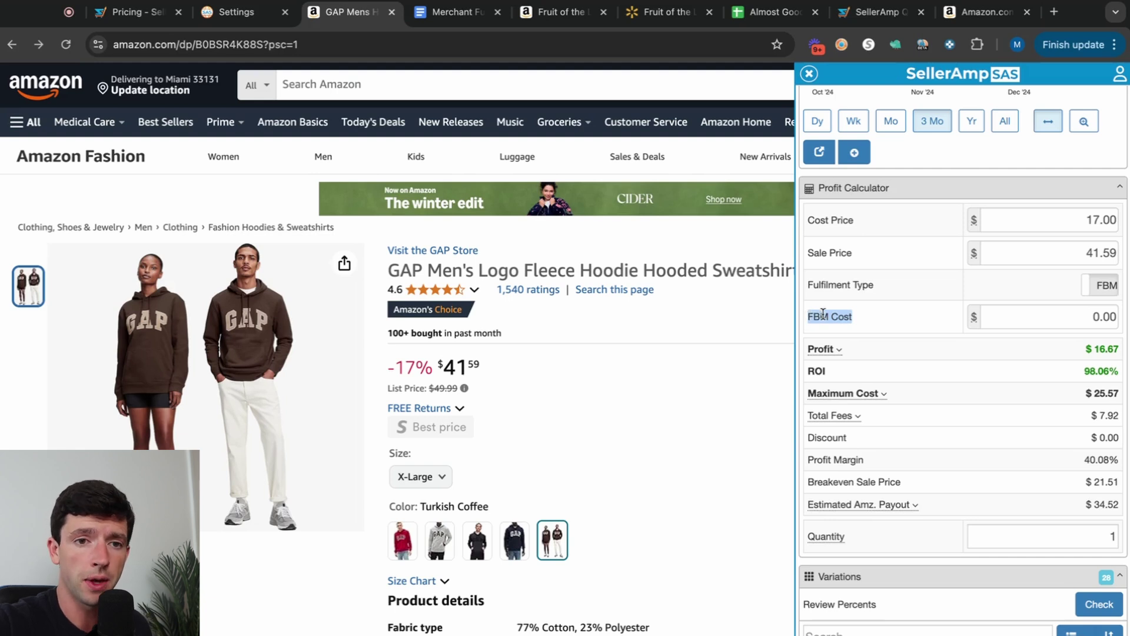
- Read the shipping rates by weight in the merchant fulfilment Google Doc and check the hoodie's dimensions and weight in SellerAmp
click(458, 16)
scroll(270, 568, up, 5)
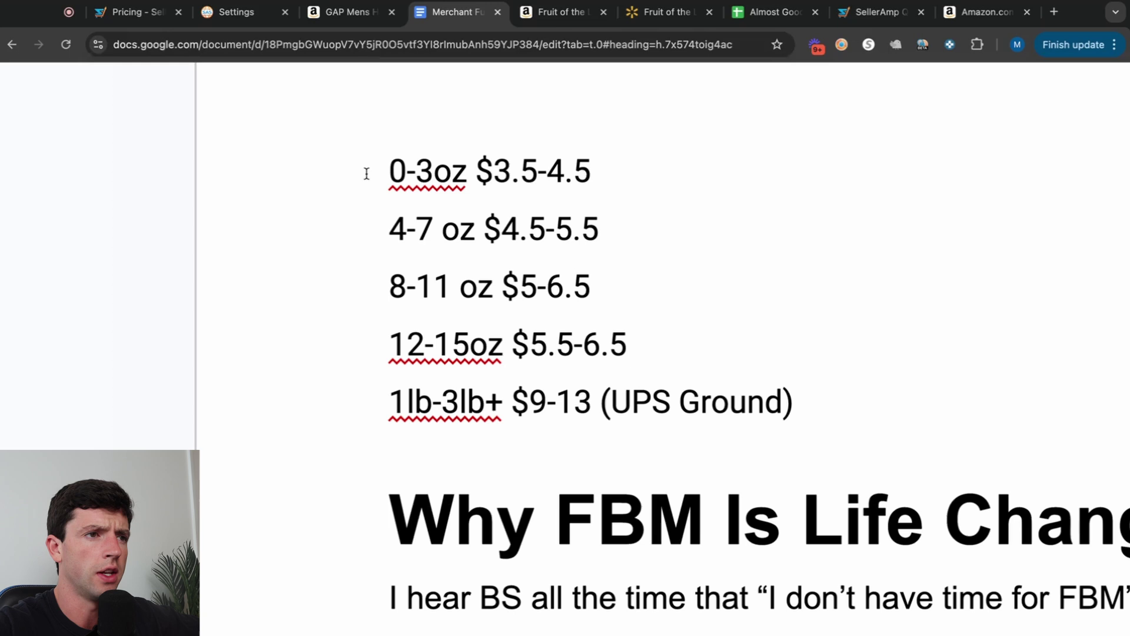
click(352, 16)
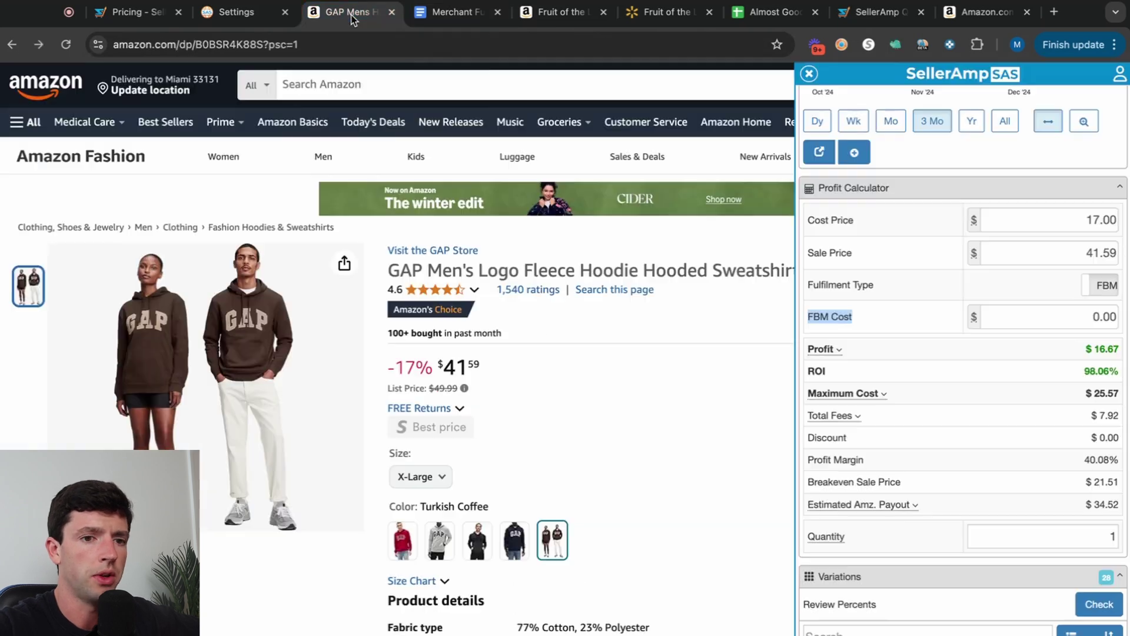
scroll(1083, 345, up, 15)
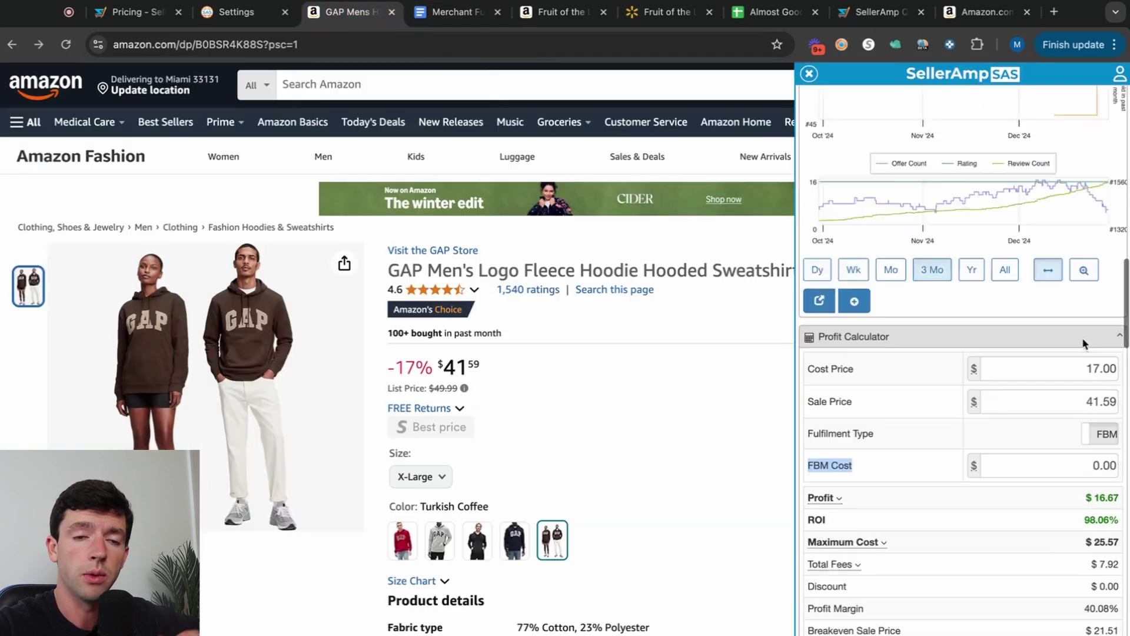
mouse_move(911, 221)
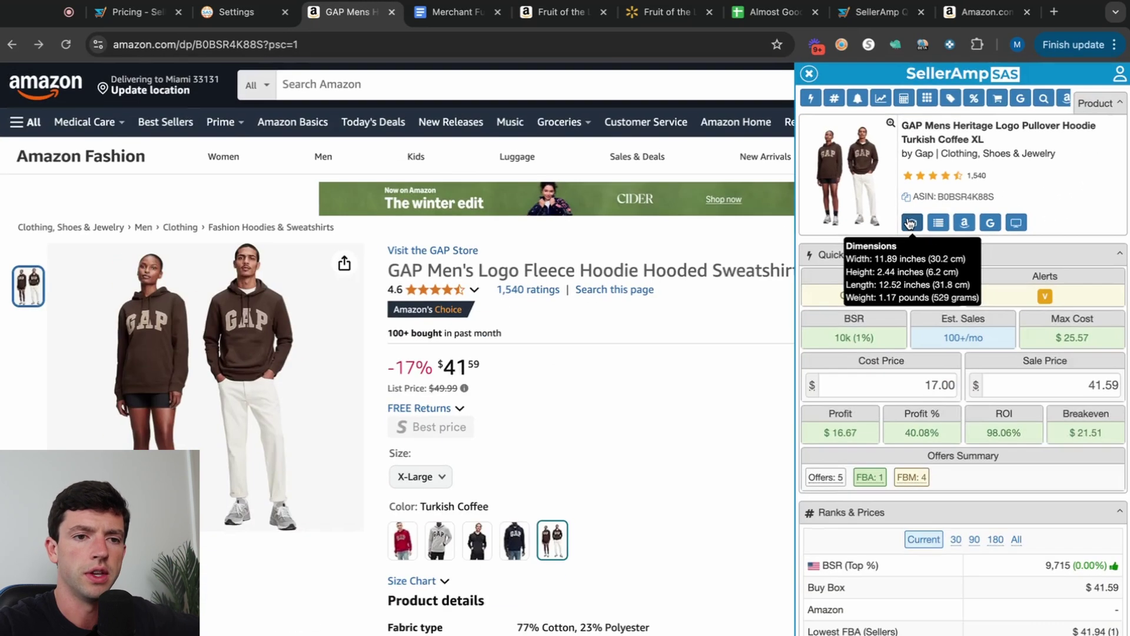
- Set the FBM cost to $10 and compare the profit with FBA, returning the fulfilment type to FBM
scroll(1052, 391, down, 10)
scroll(1052, 393, down, 2)
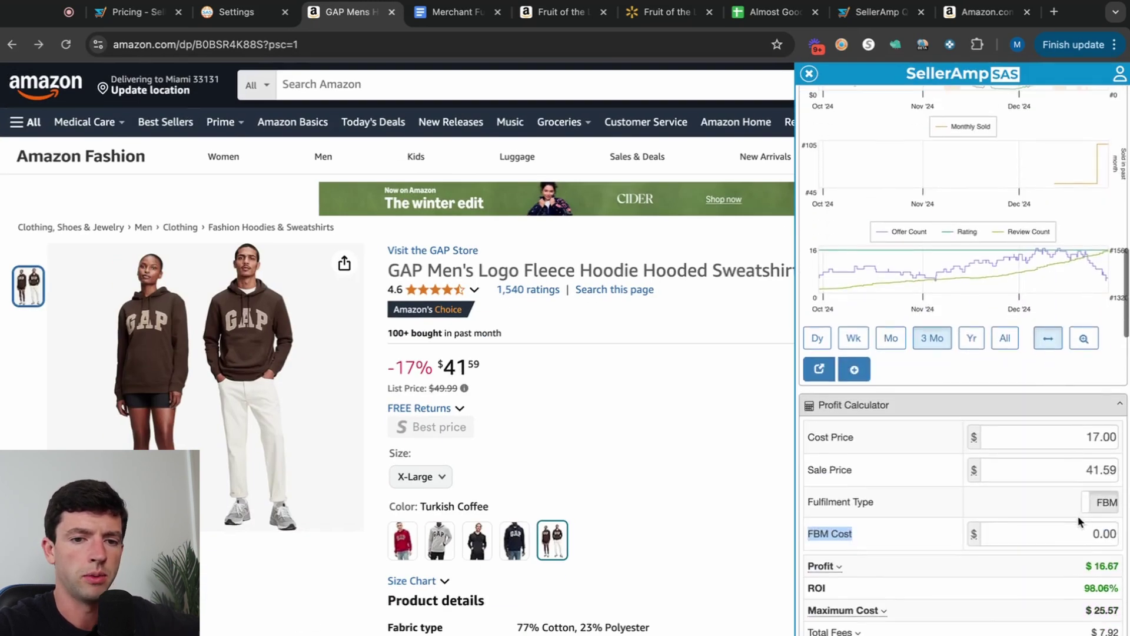
click(1067, 532)
text(10)
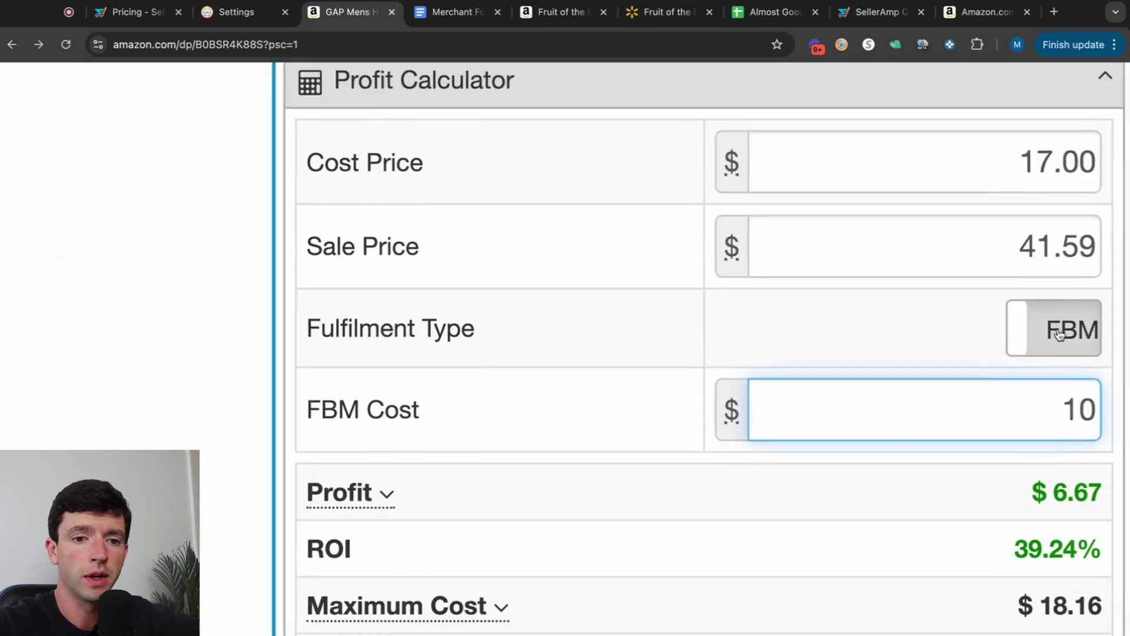
click(1063, 329)
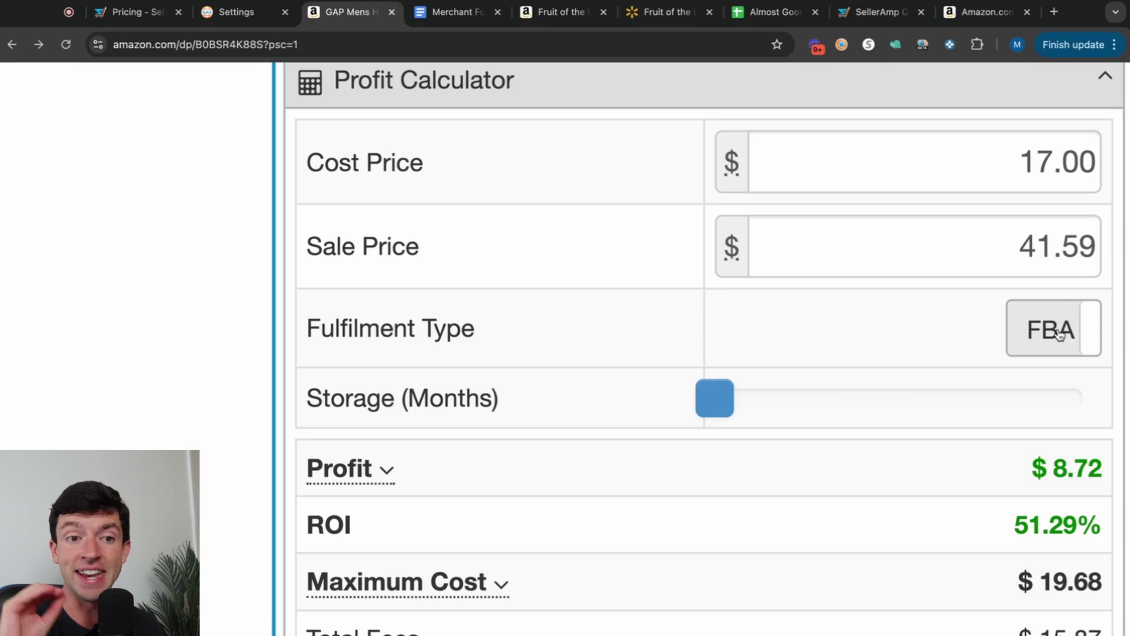
click(1060, 334)
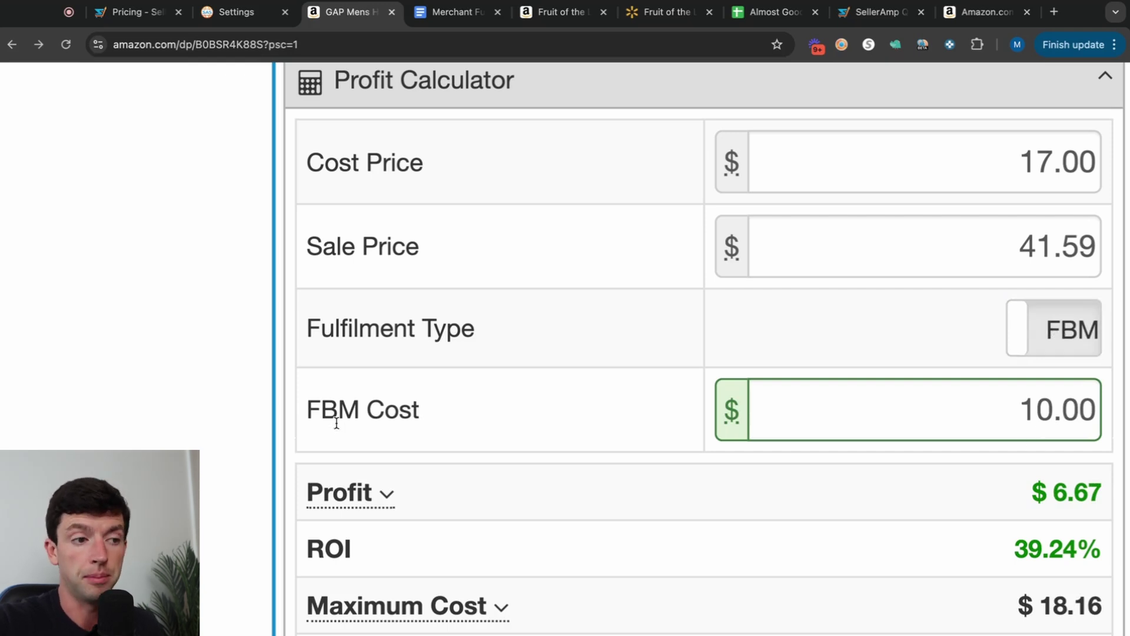
- Set the Profit Calculator's quantity to 17 and view the total cost, sale and profit
scroll(1087, 410, down, 5)
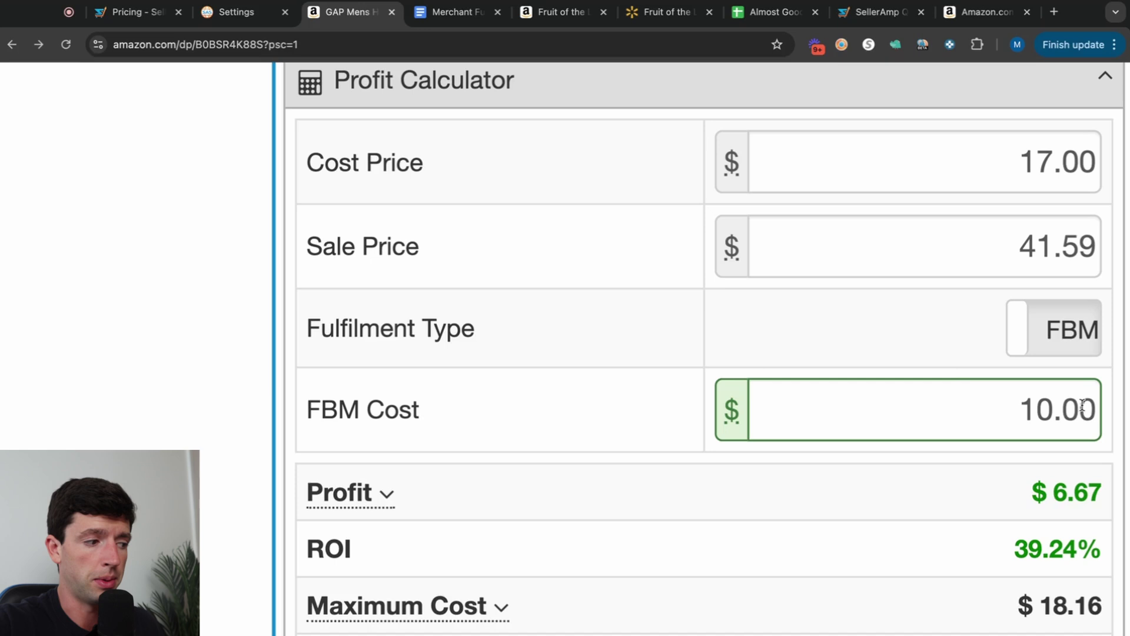
scroll(1060, 465, down, 4)
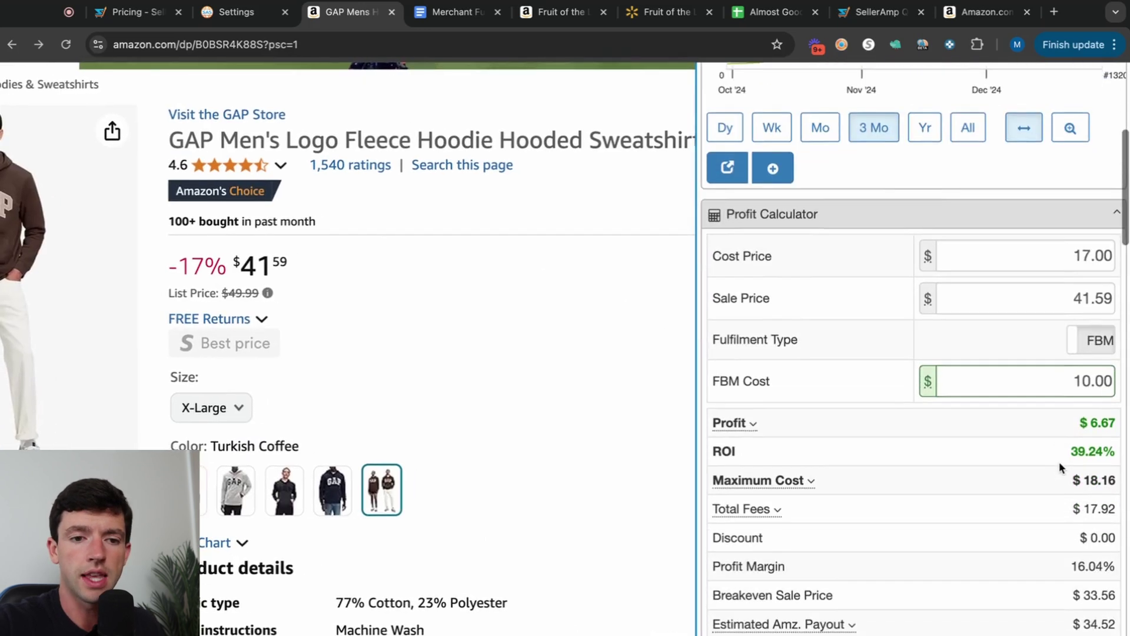
scroll(1122, 584, up, 5)
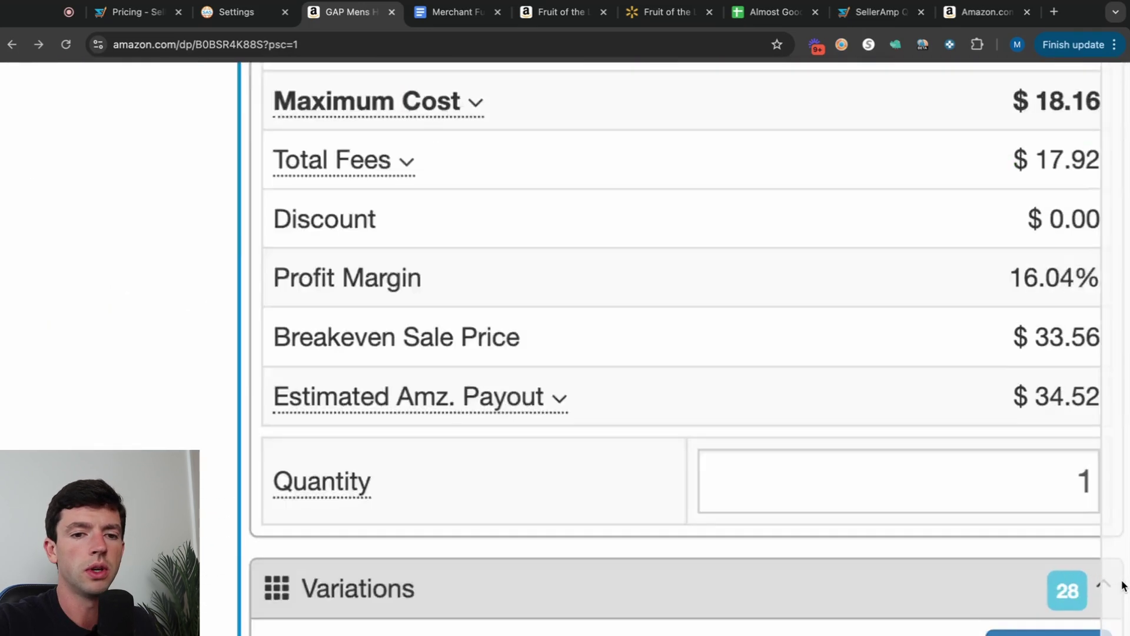
click(1030, 492)
text(7)
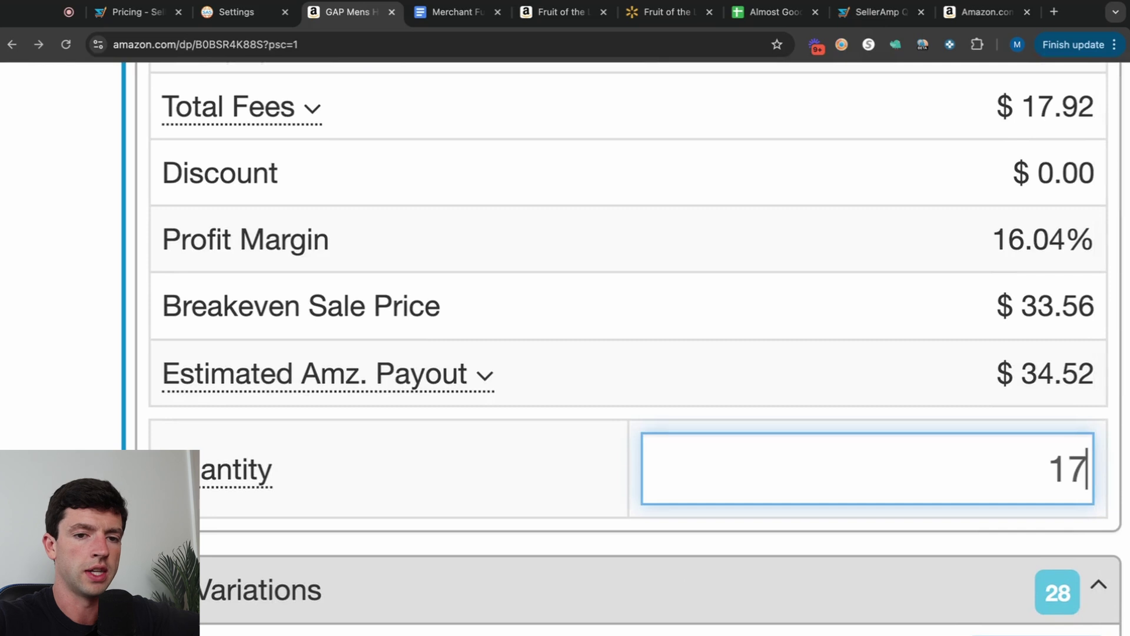
click(913, 341)
scroll(912, 341, down, 3)
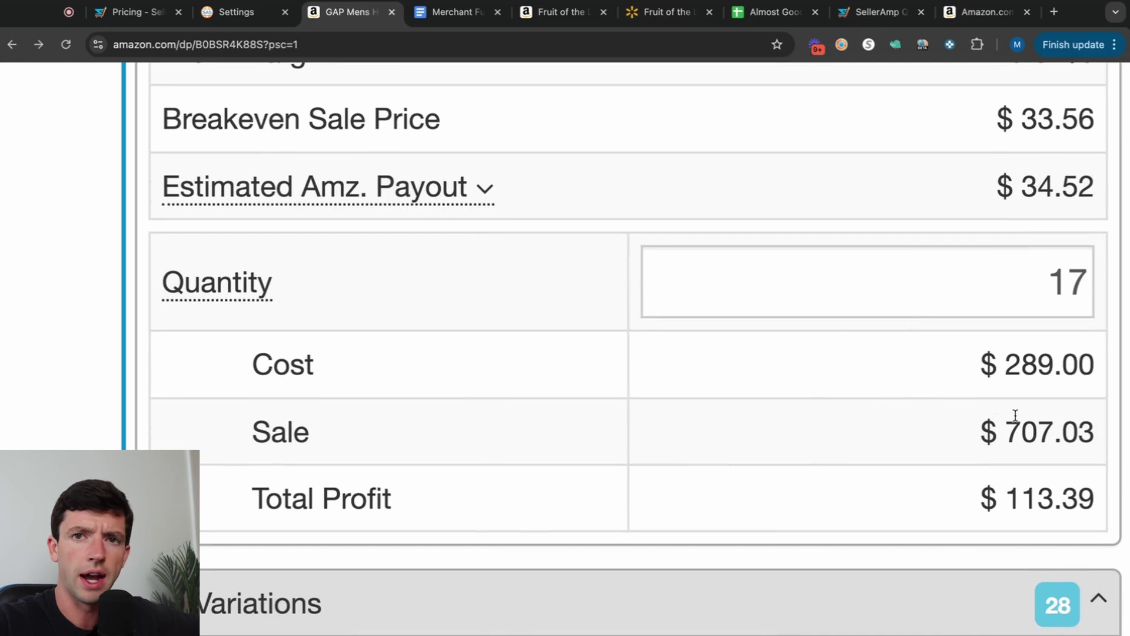
- Examine the Variations section's list of hoodie sizes and colors
key(ctrl+minus)
key(ctrl+minus)
key(ctrl+minus)
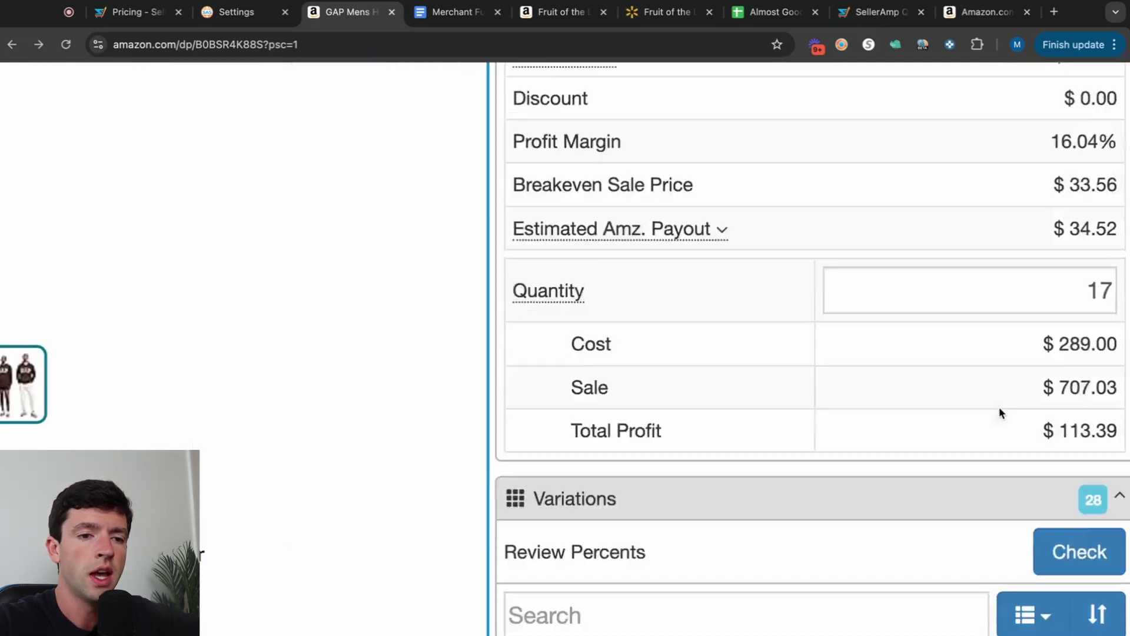
scroll(1000, 413, down, 2)
scroll(1000, 412, down, 3)
scroll(772, 271, down, 2)
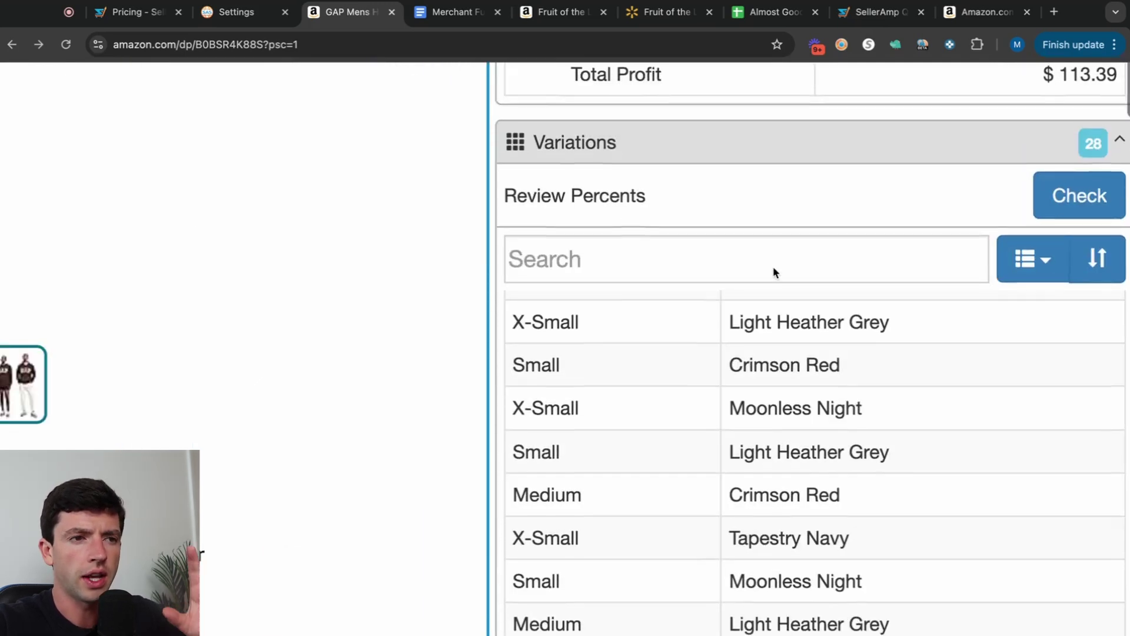
key(ctrl+minus)
key(ctrl+minus)
key(ctrl+minus)
key(ctrl+minus)
scroll(917, 340, down, 4)
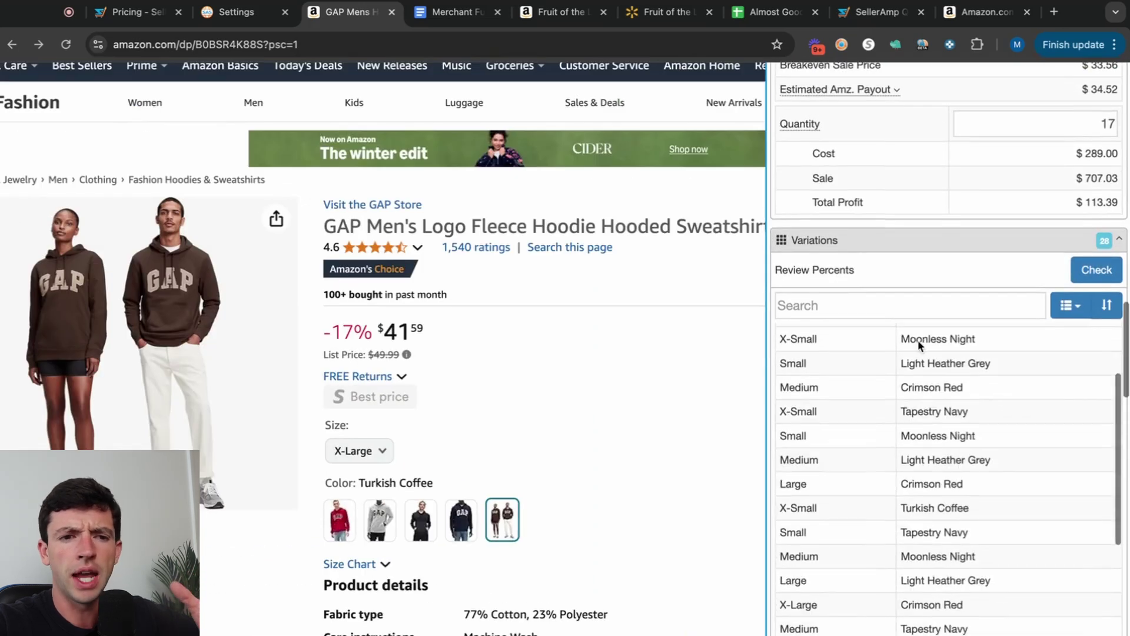
scroll(1006, 388, up, 3)
scroll(1044, 267, down, 1)
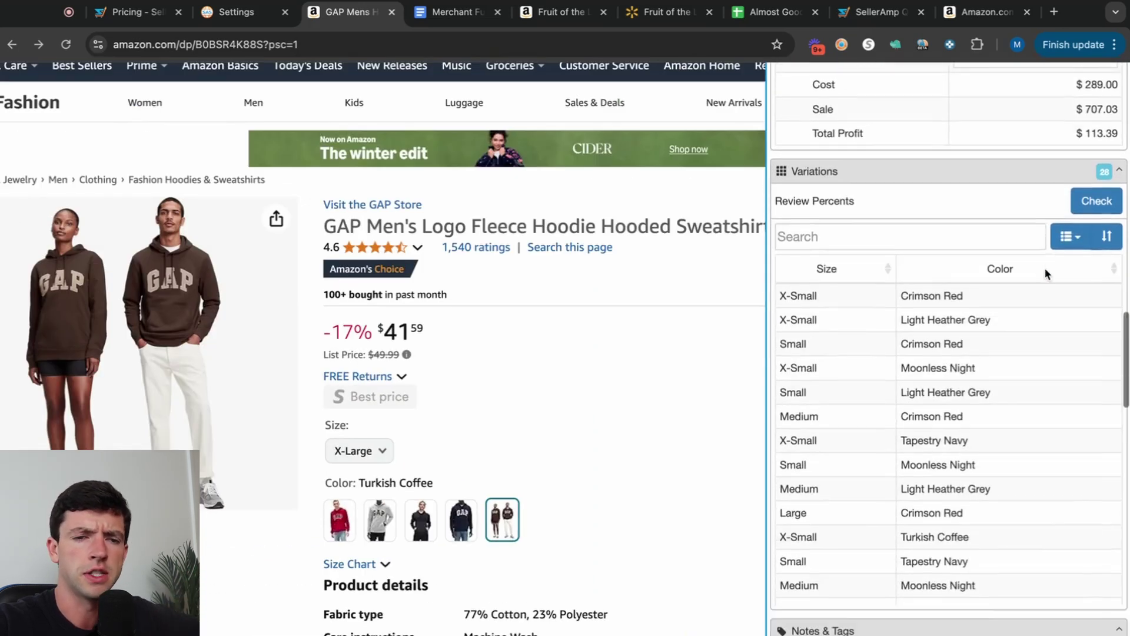
- Revisit the Alerts and three-month Charts, and look over the Notes & Tags, Discounts and Offers sections
scroll(1045, 267, up, 7)
scroll(1044, 267, up, 6)
scroll(1045, 268, down, 3)
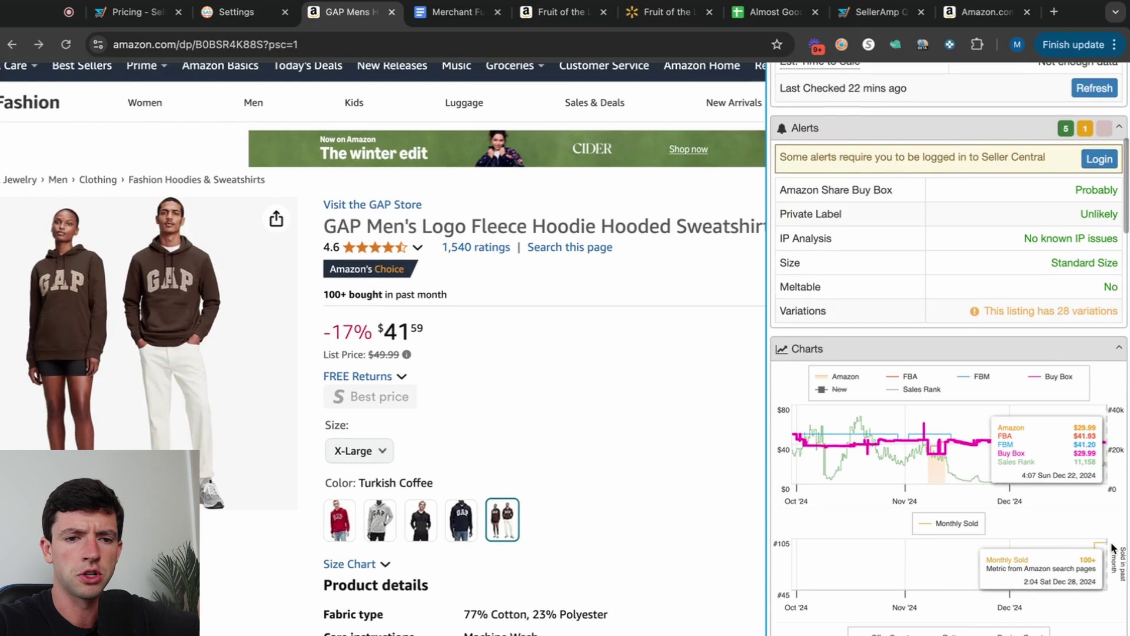
key(ctrl+plus)
key(ctrl+plus)
key(ctrl+plus)
key(ctrl+plus)
key(ctrl+minus)
key(ctrl+minus)
key(ctrl+minus)
key(ctrl+minus)
scroll(1023, 396, down, 10)
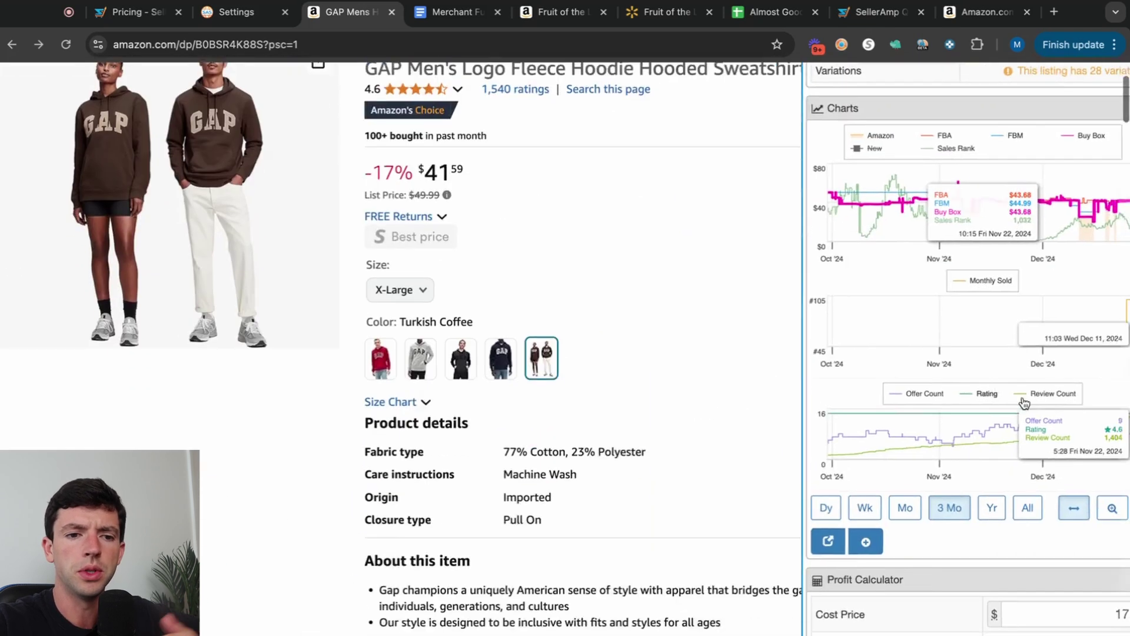
scroll(1025, 404, down, 8)
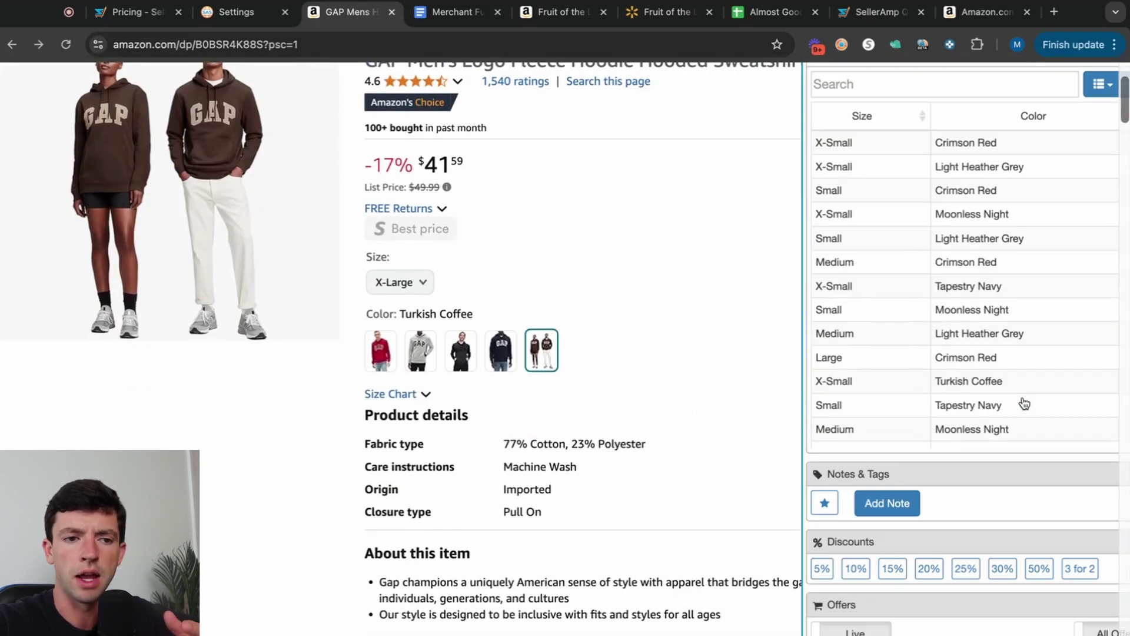
scroll(1025, 403, down, 8)
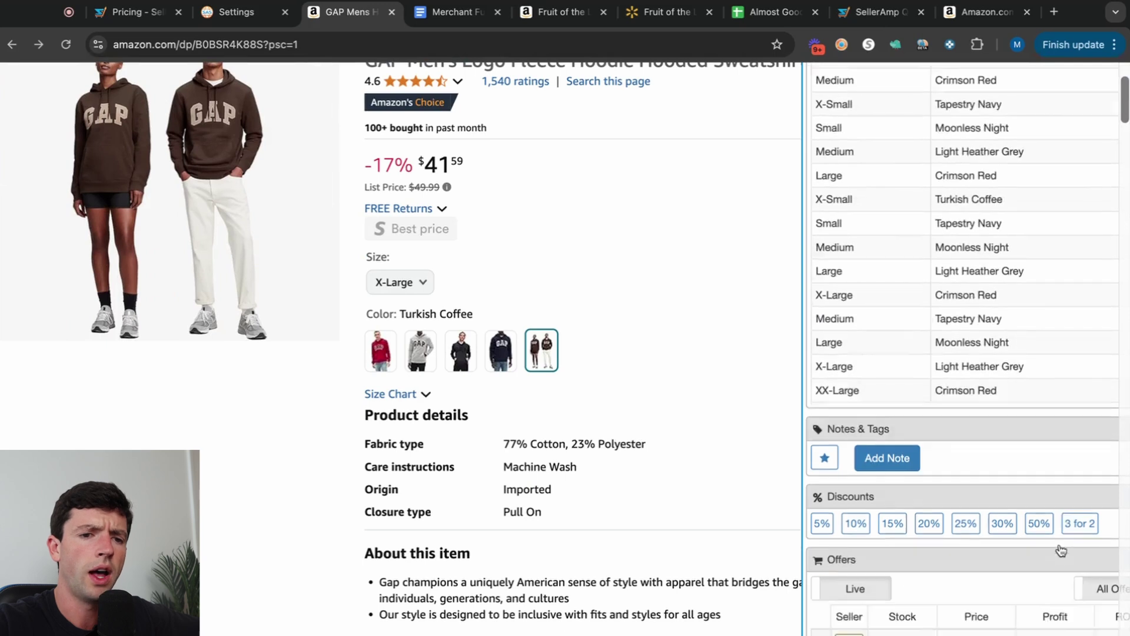
- Add a note to the product reading "this was on sale during BF, currently out of stock"
key(ctrl+plus)
key(ctrl+plus)
key(ctrl+plus)
key(ctrl+plus)
key(ctrl+plus)
click(586, 223)
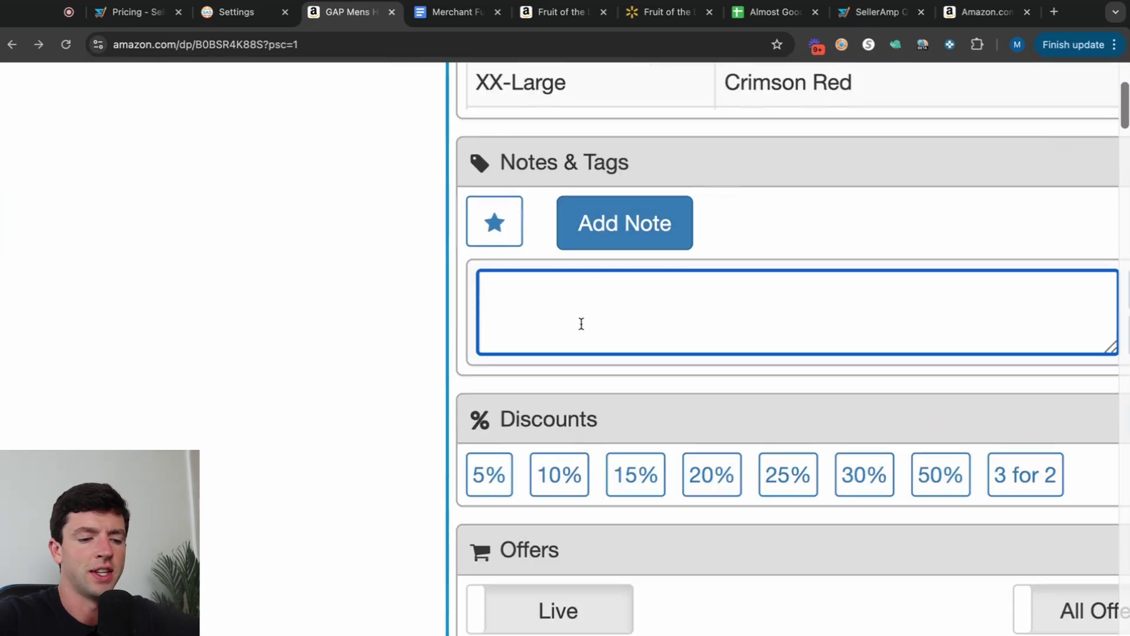
text(this was on sale d)
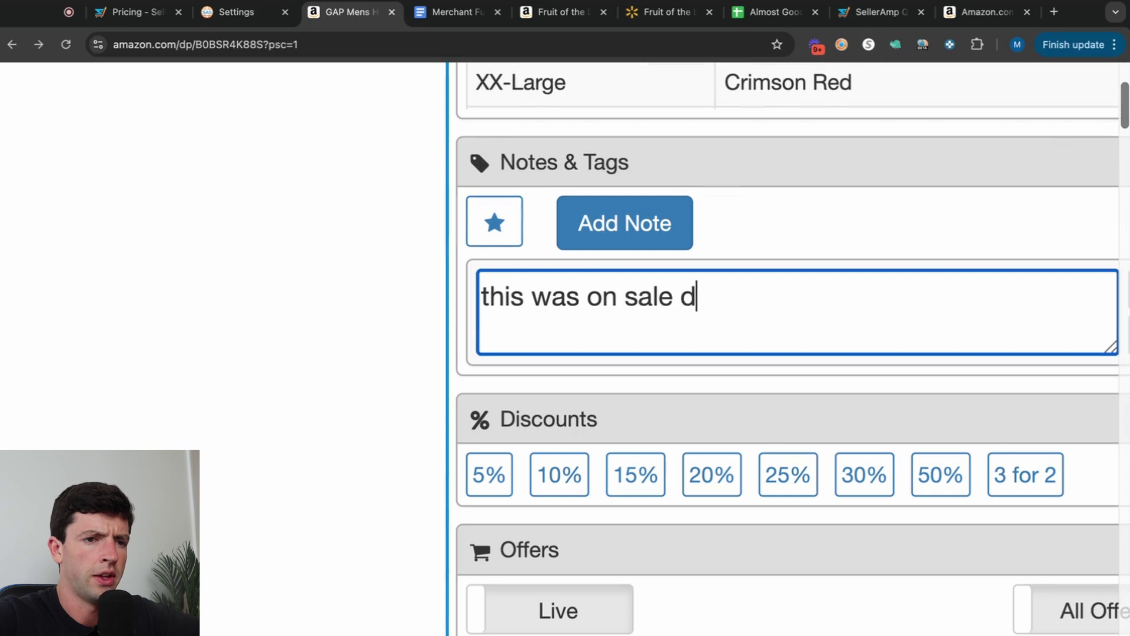
text(uring BF, current)
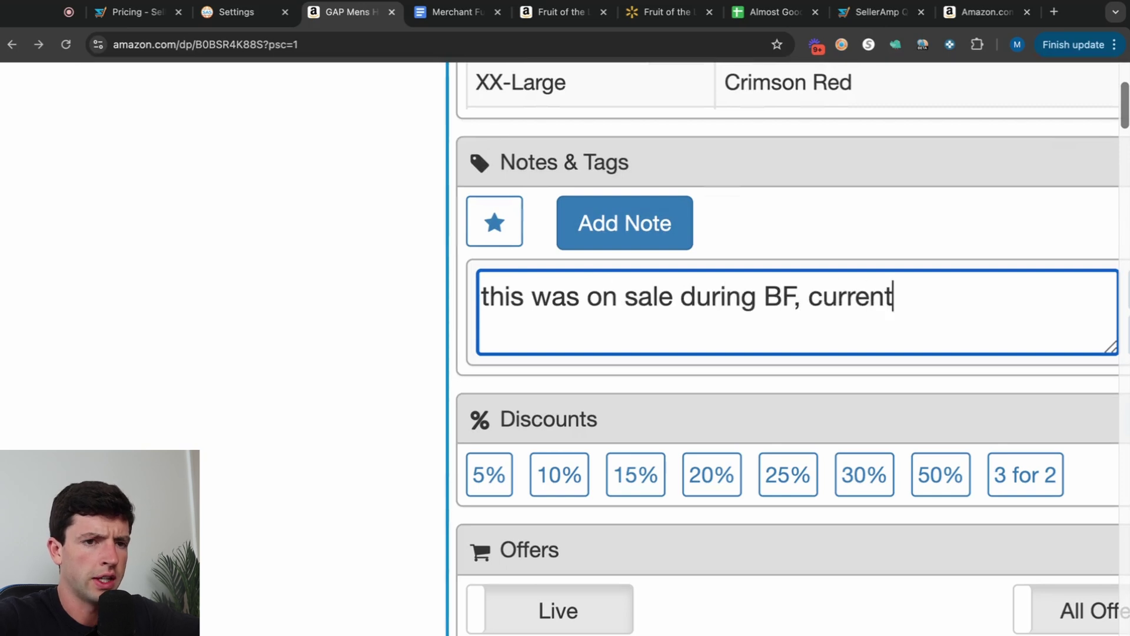
text(ly out of stock)
key(BackSpace)
text(ck)
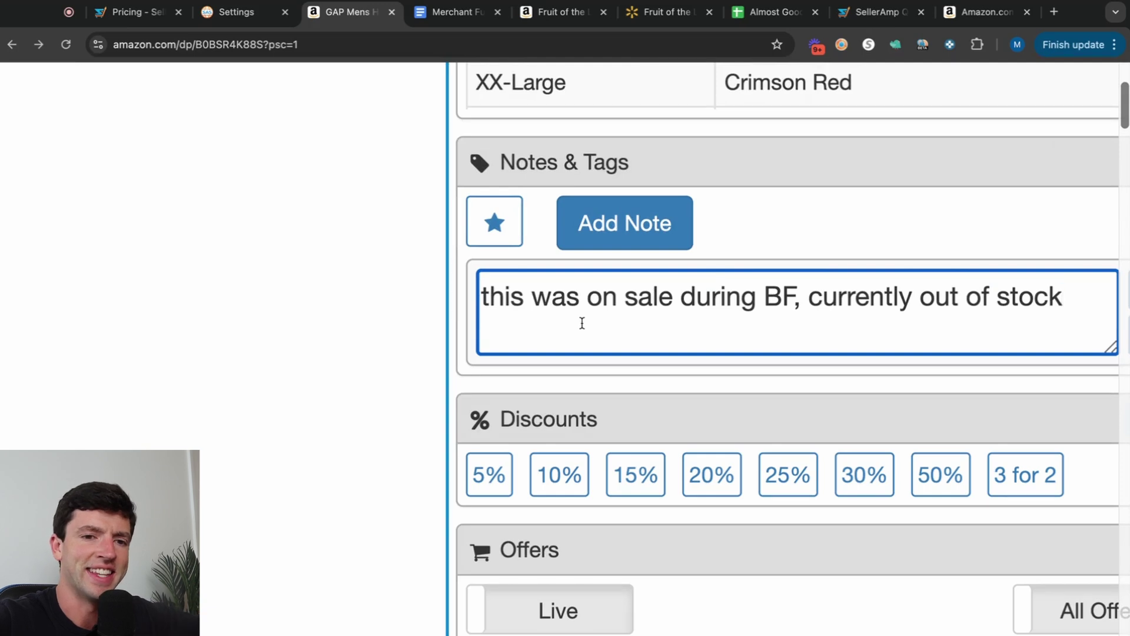
- Discount the 17.00 Cost Price in Quick Info by 10%, followed by a further 9% off the result
key(super+minus)
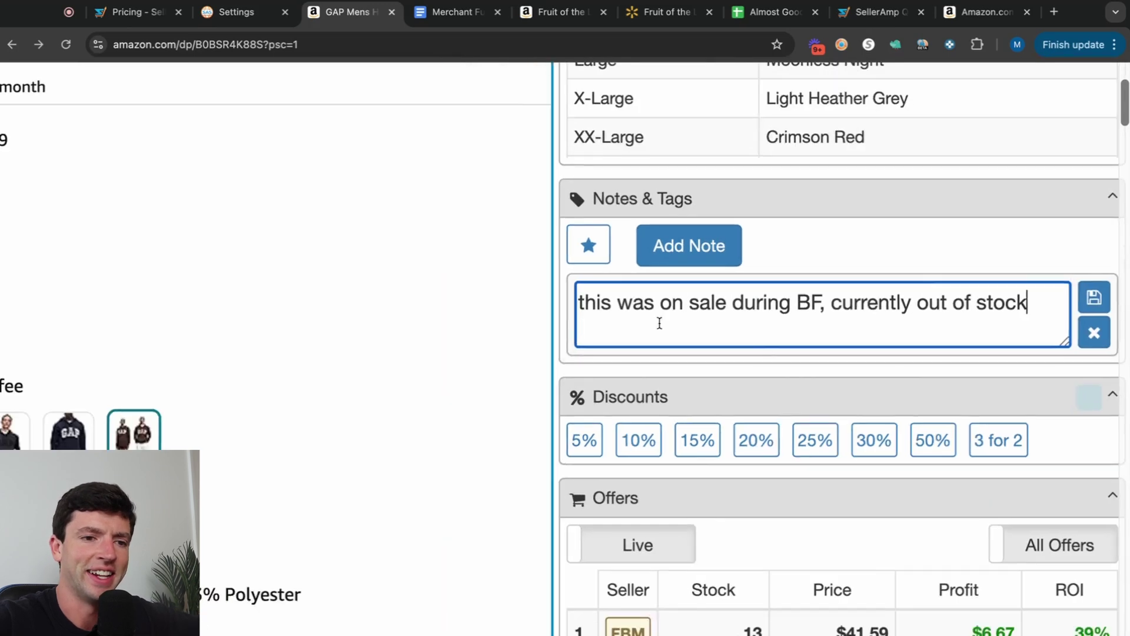
key(super+plus)
key(super+plus)
key(super+plus)
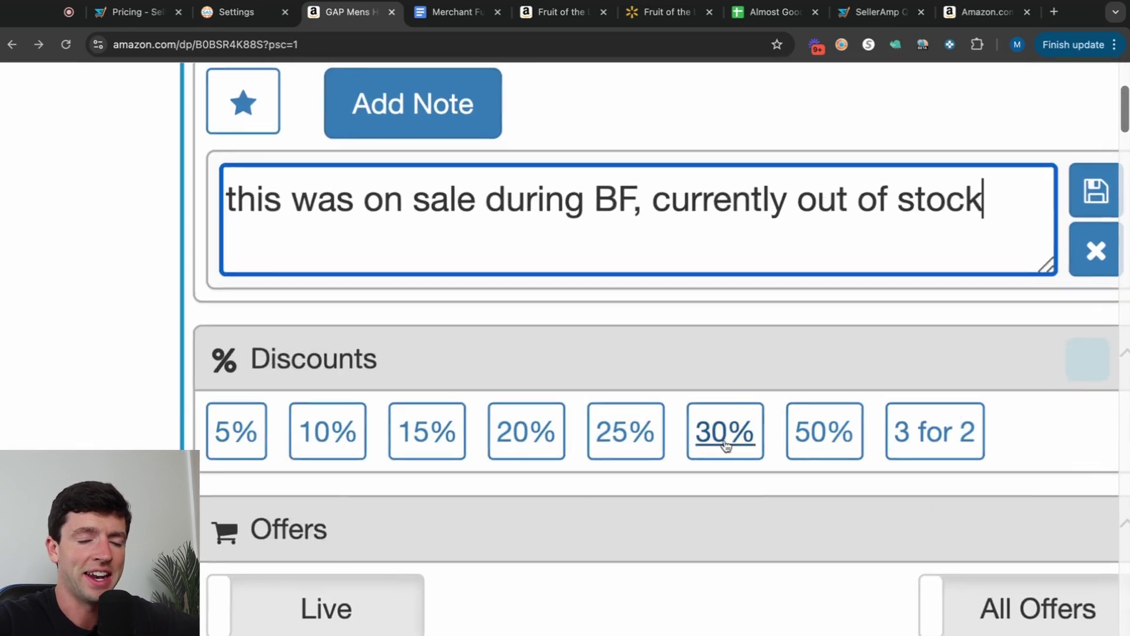
key(super+0)
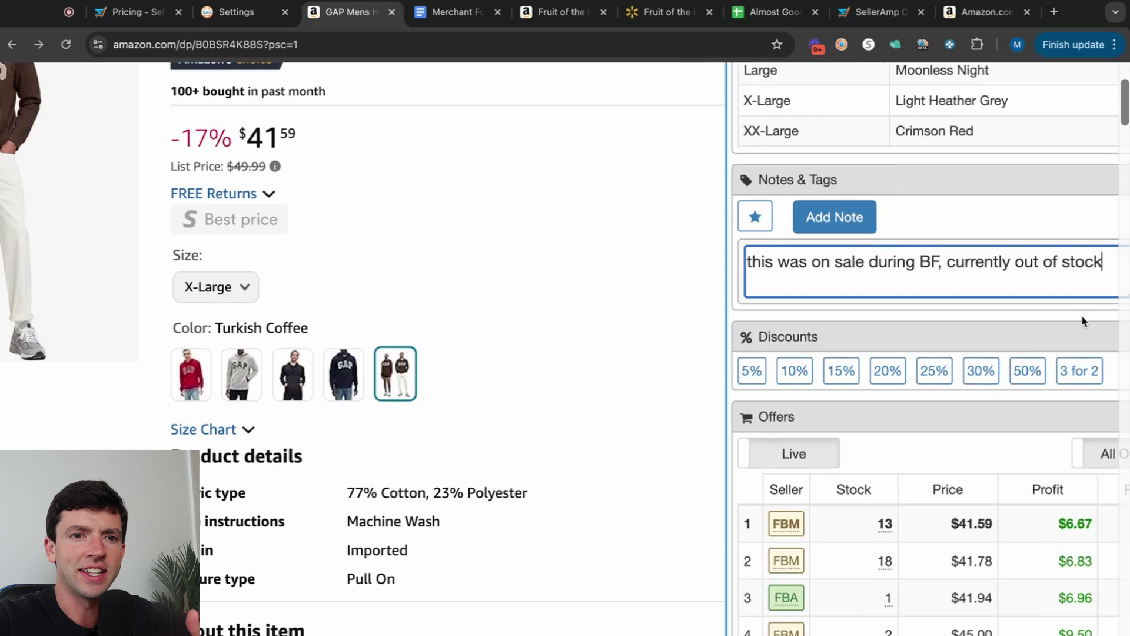
scroll(1085, 320, up, 10)
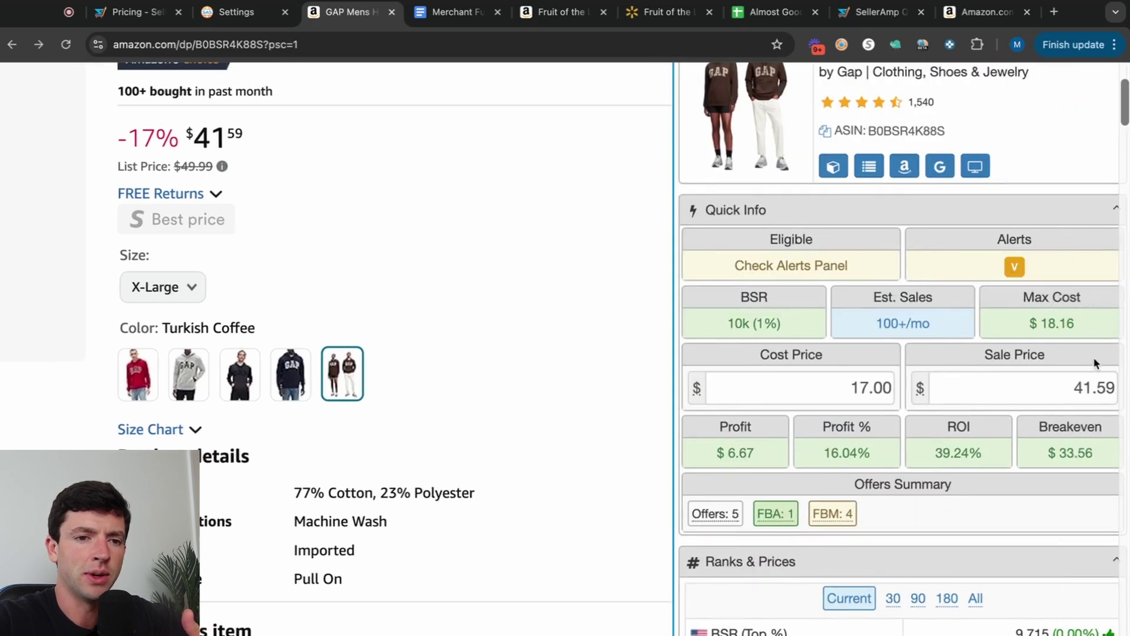
key(super+plus)
key(super+plus)
key(super+plus)
double_click(770, 393)
click(772, 398)
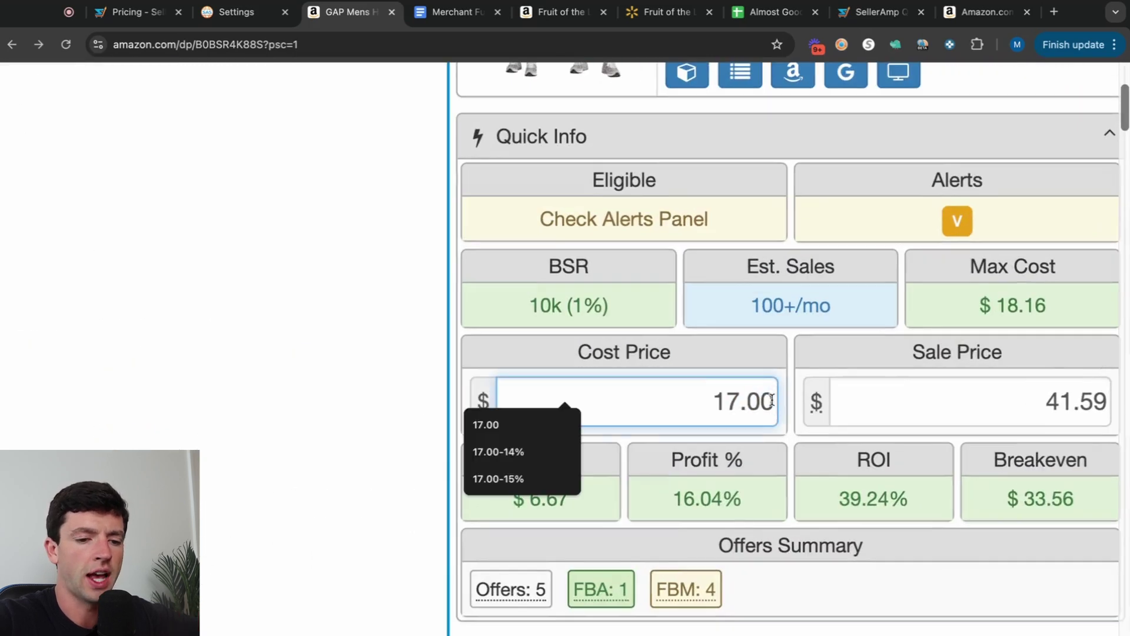
text(-10%)
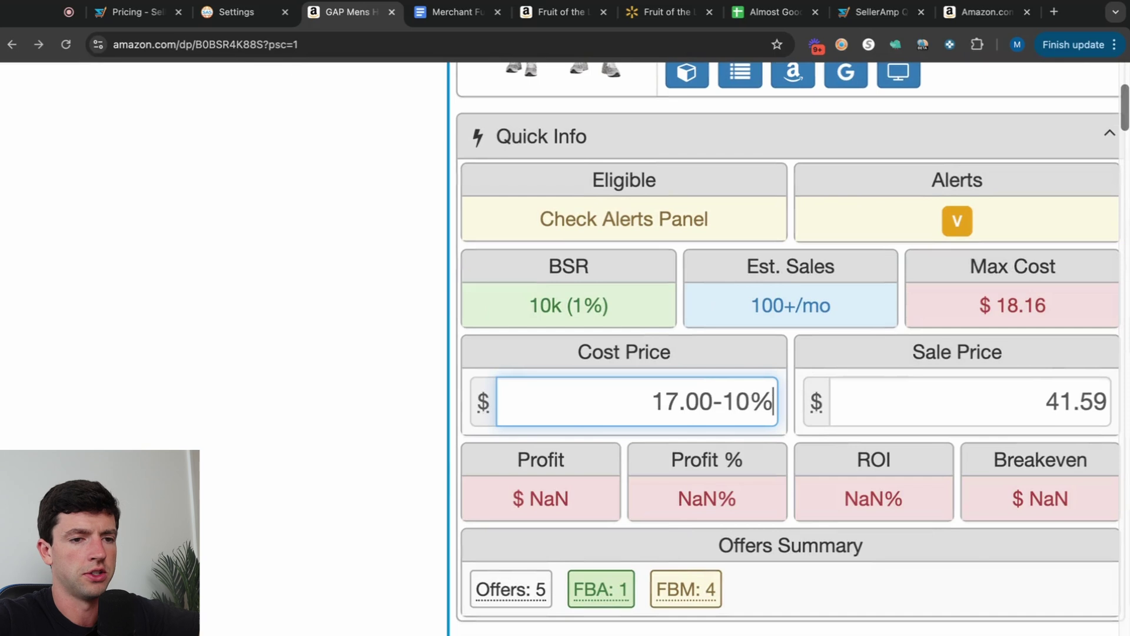
key(Return)
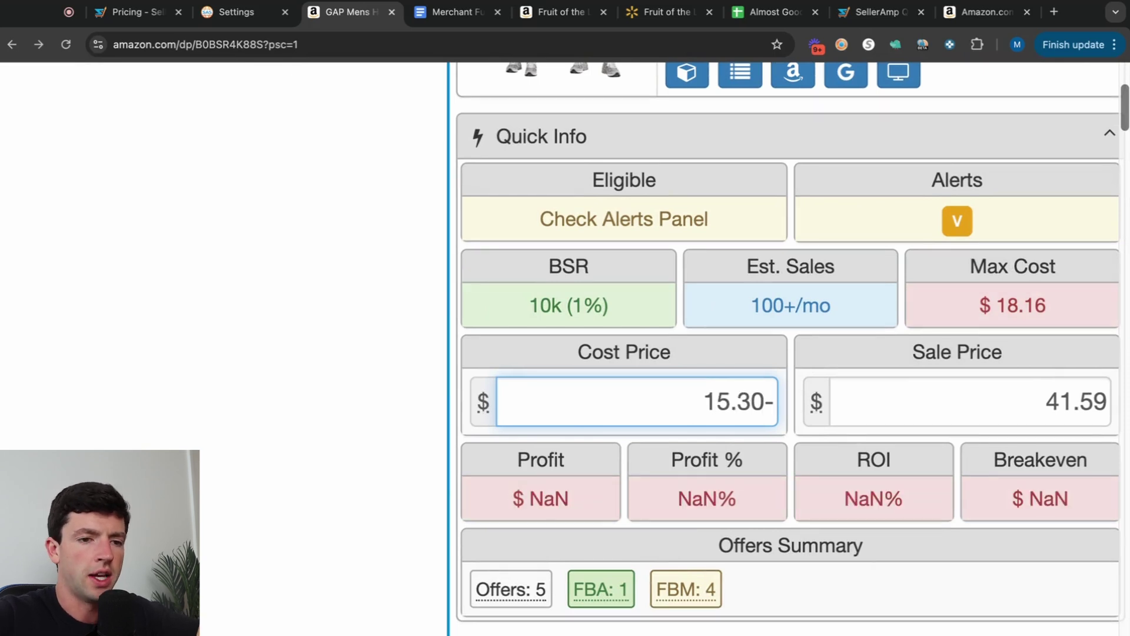
text(9%)
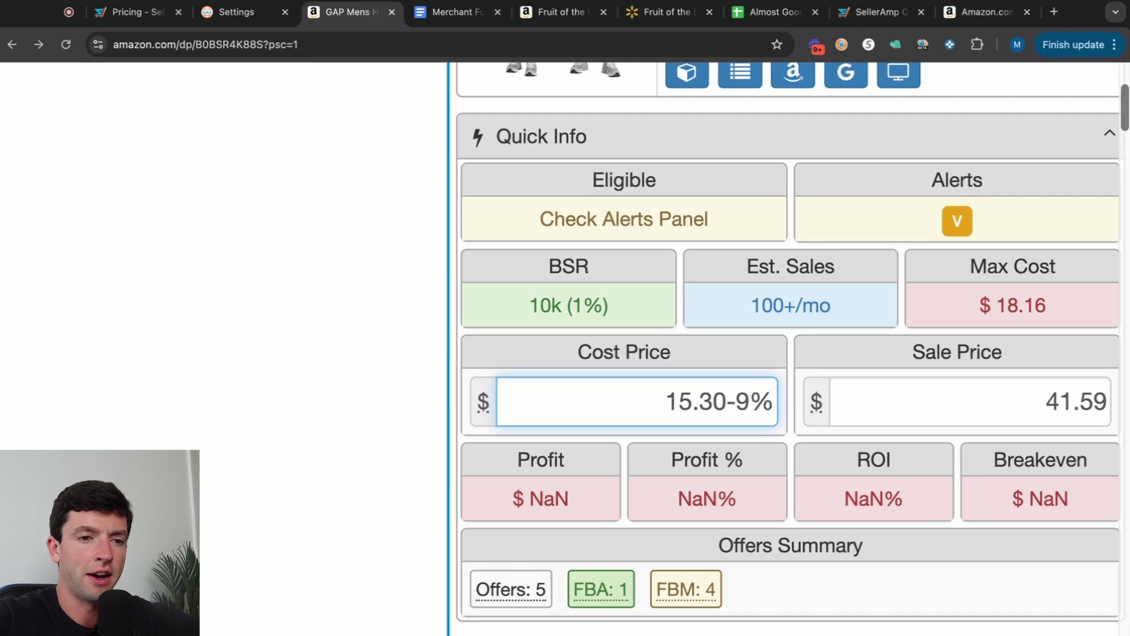
key(Return)
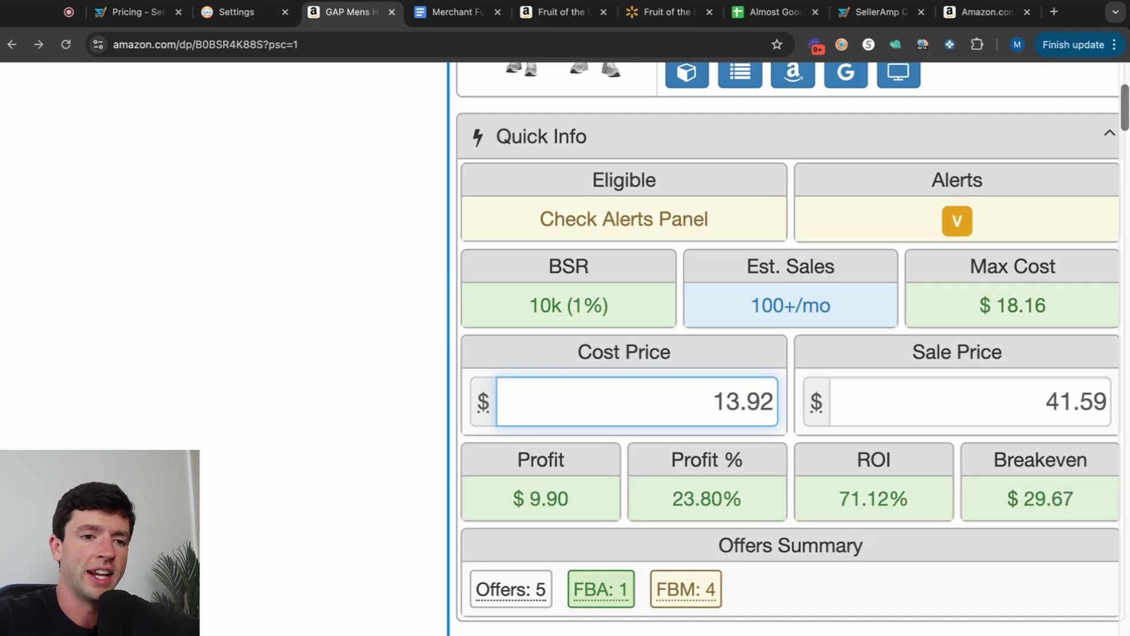
- Set the Cost Price to 13, add 5, subtract 5 and take 10% off the result
drag(606, 386, 893, 391)
text(13)
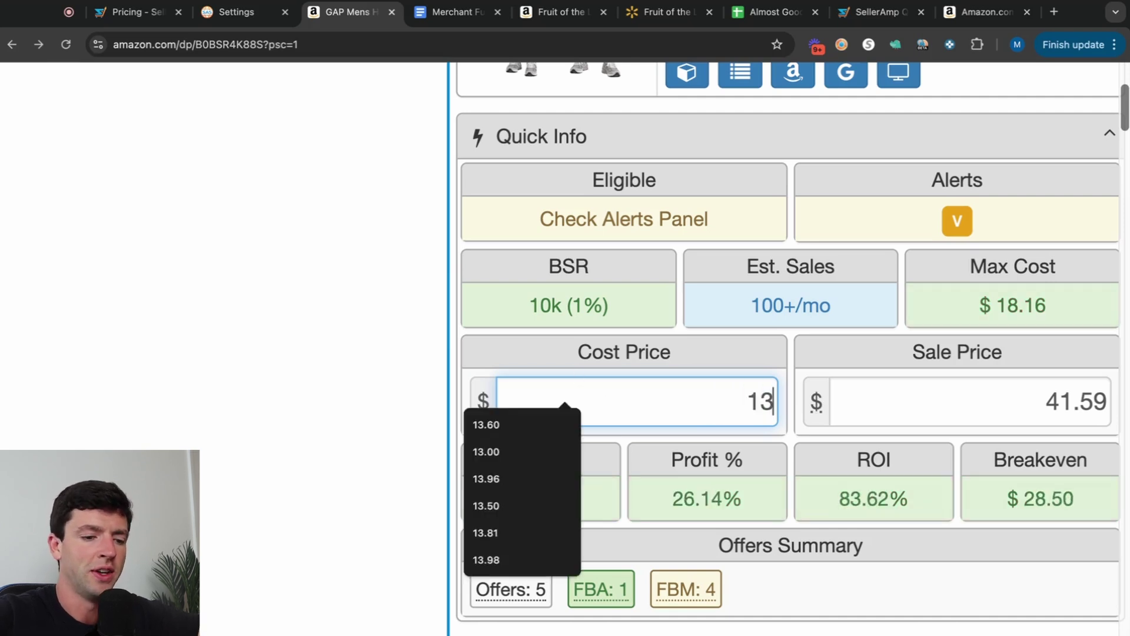
text(+5)
key(Return)
text(-5)
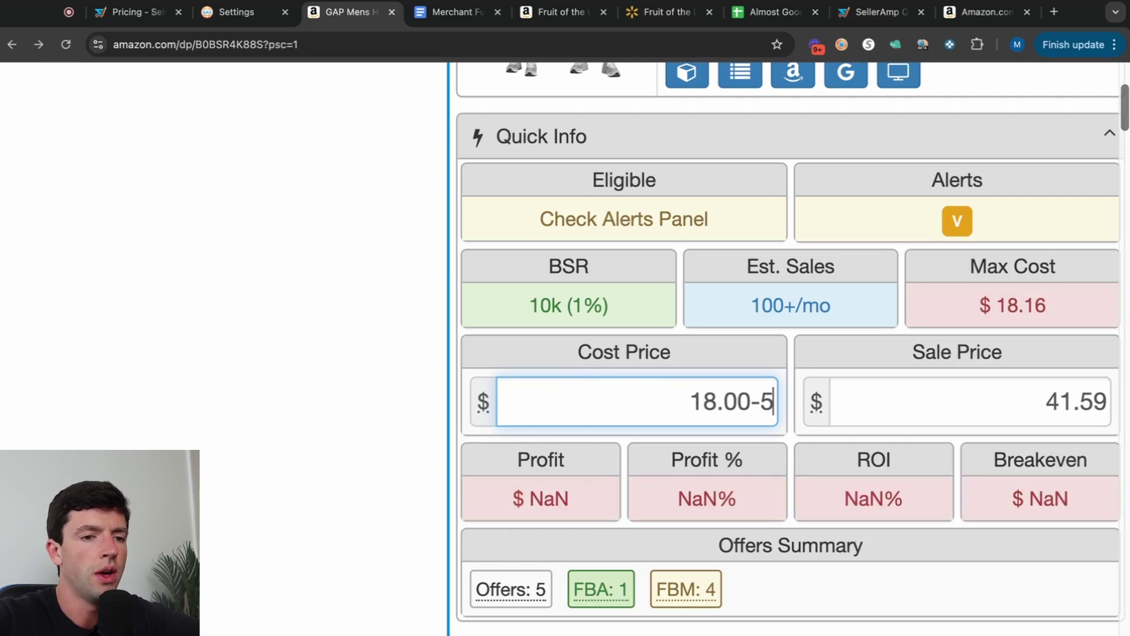
key(Return)
text(-10%)
key(Return)
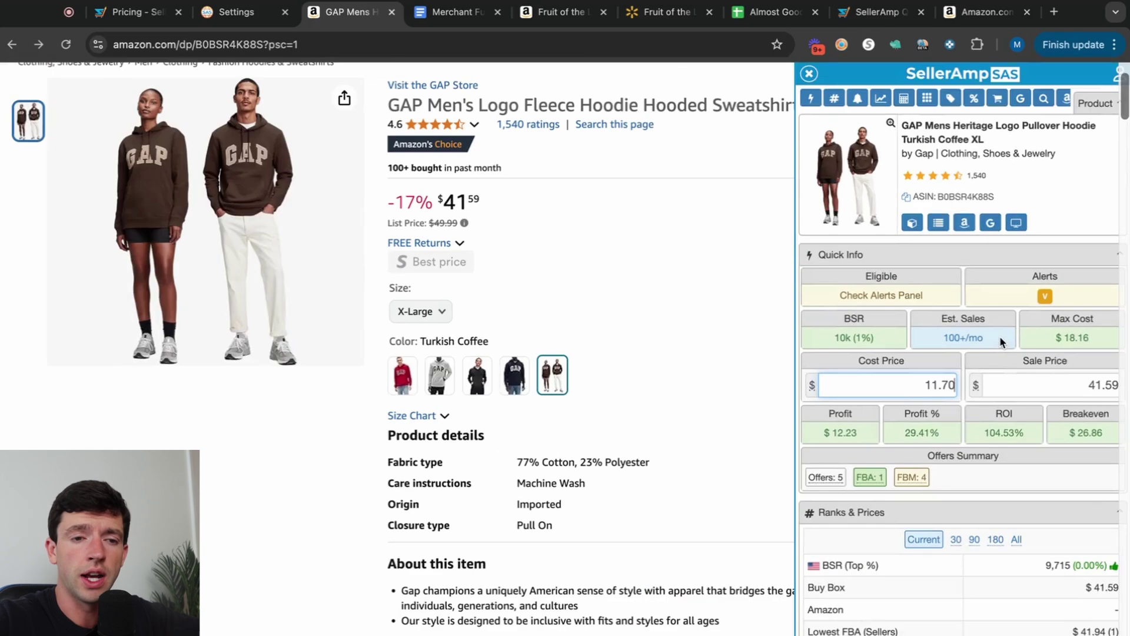
- Review stock, price, profit and ROI in the Offers section, and check the seller details of individual FBA and FBM offers
scroll(867, 301, down, 10)
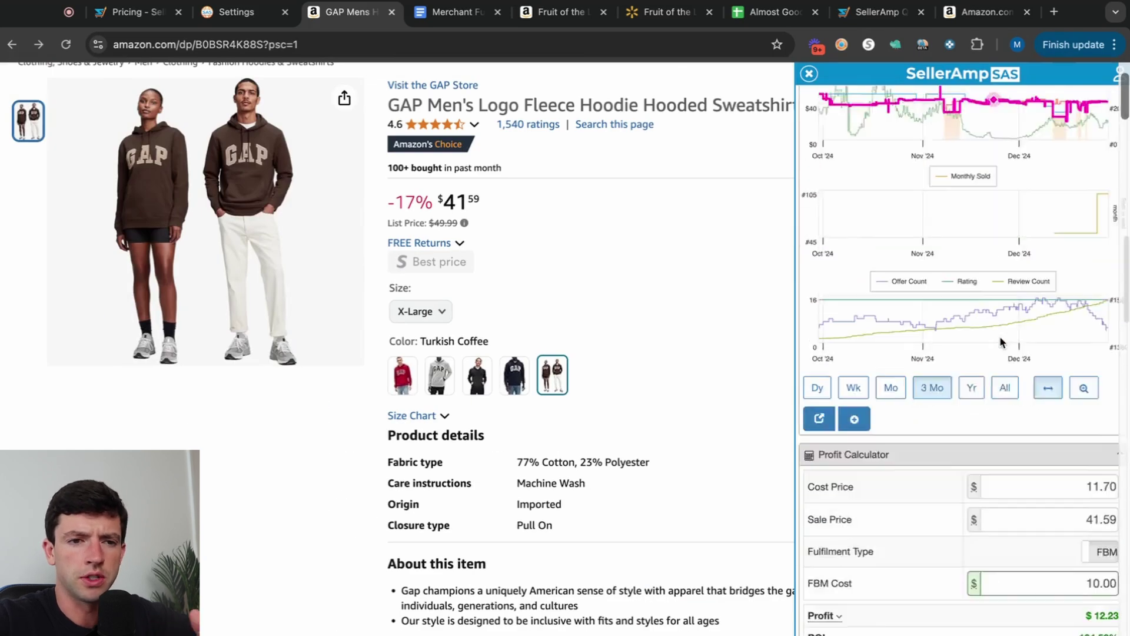
scroll(1000, 336, down, 15)
scroll(1000, 335, up, 3)
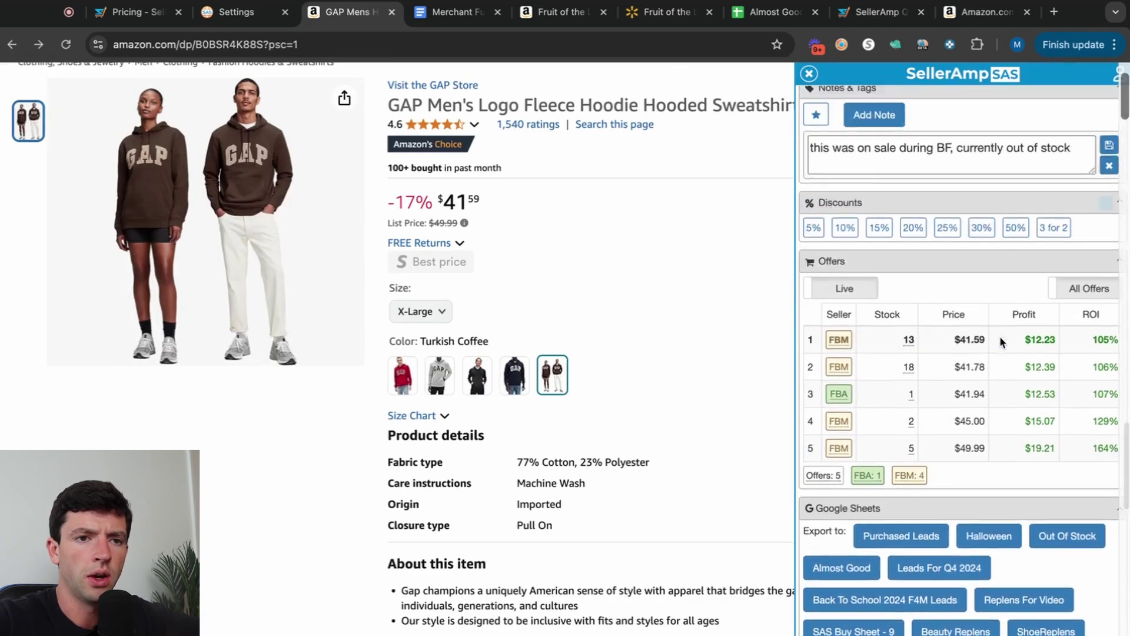
scroll(1000, 336, up, 3)
scroll(1089, 465, down, 2)
scroll(1095, 482, up, 2)
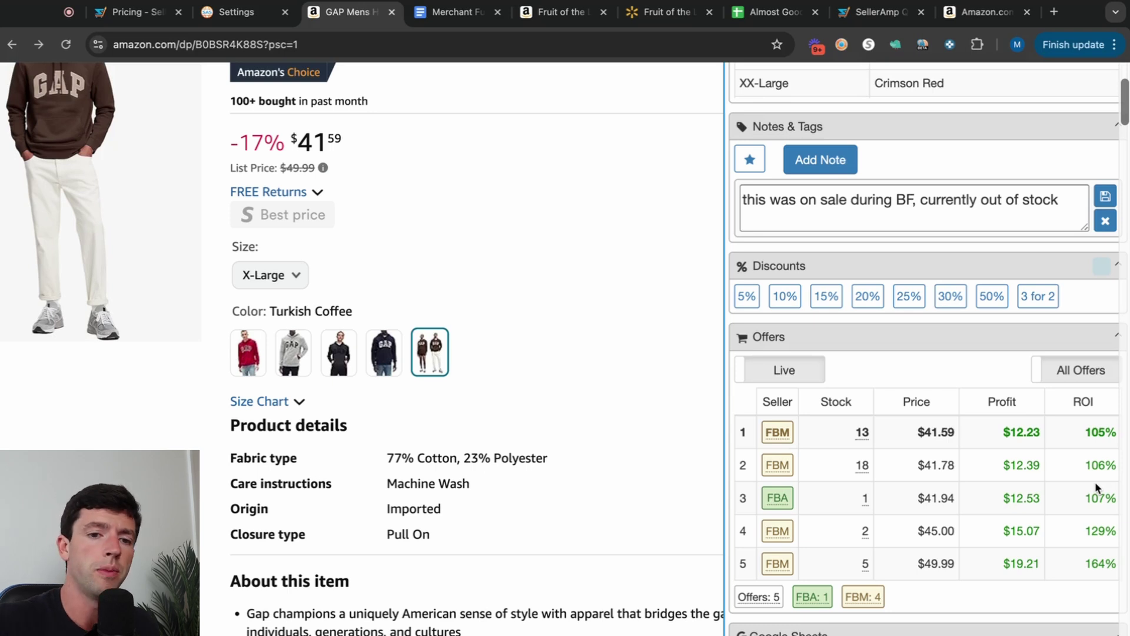
scroll(1096, 483, down, 2)
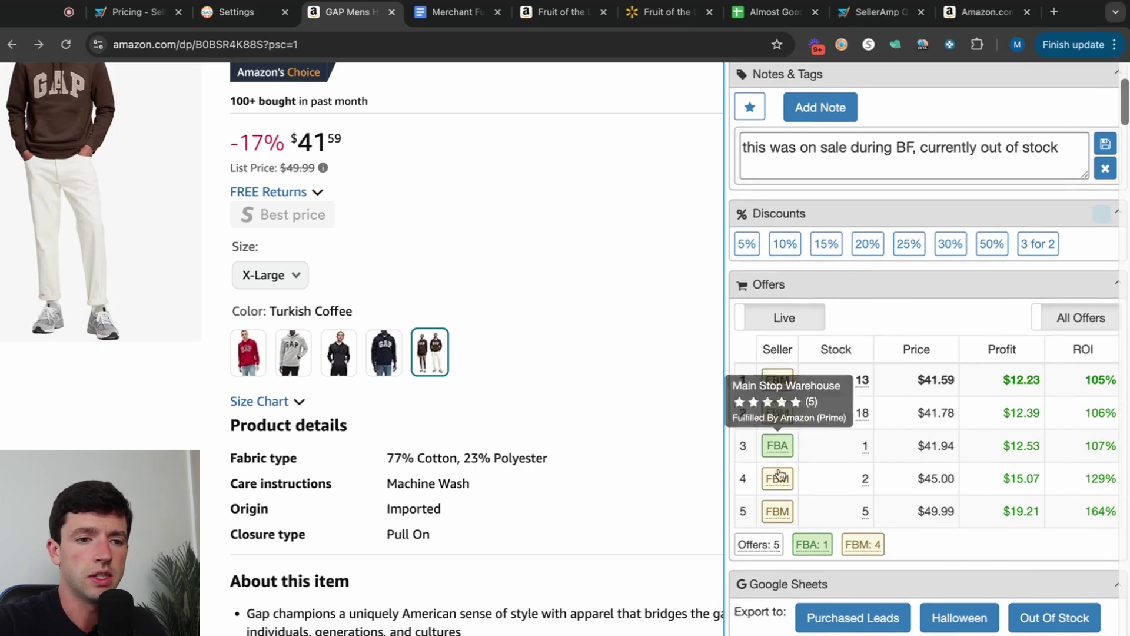
mouse_move(779, 482)
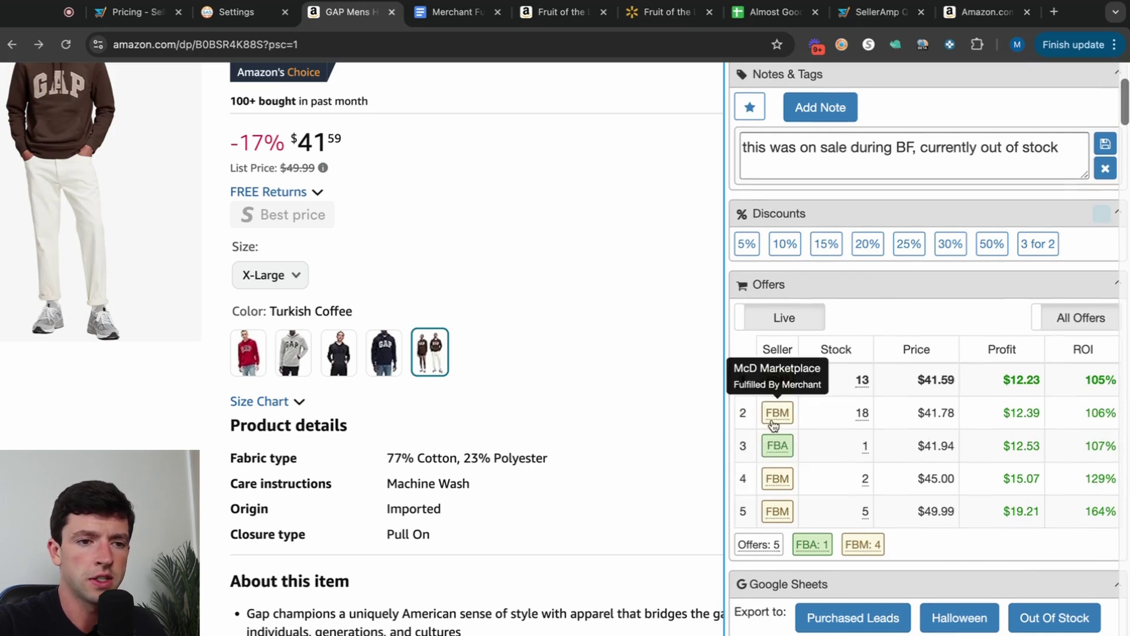
mouse_move(778, 393)
mouse_move(779, 513)
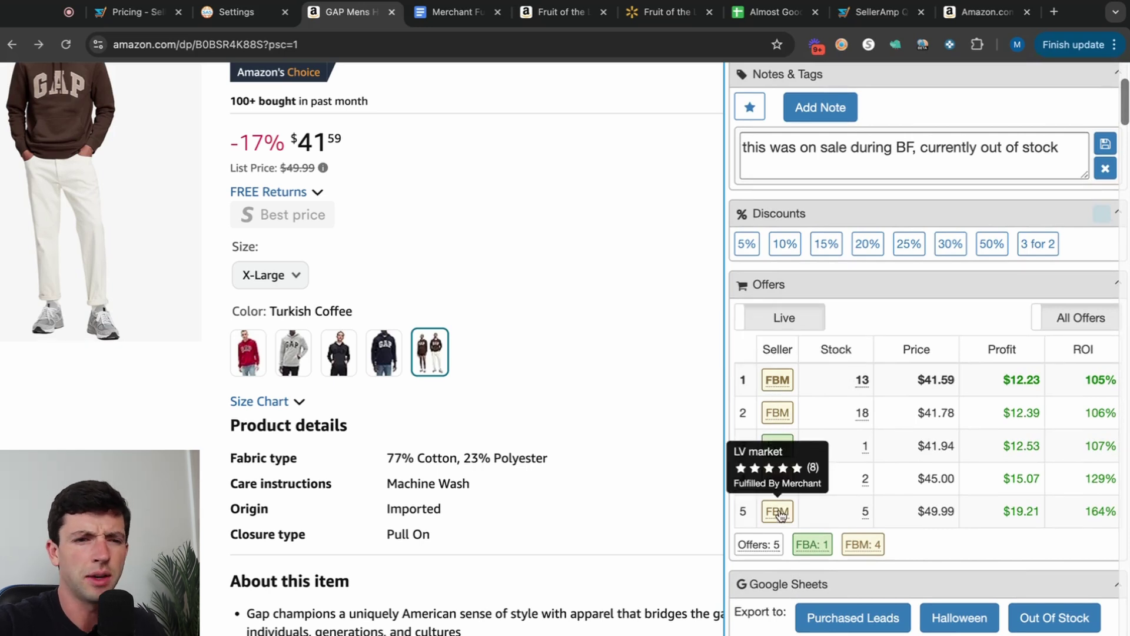
- Open the storefront of the fifth offer's FBM seller and examine its top brands and top categories
click(779, 512)
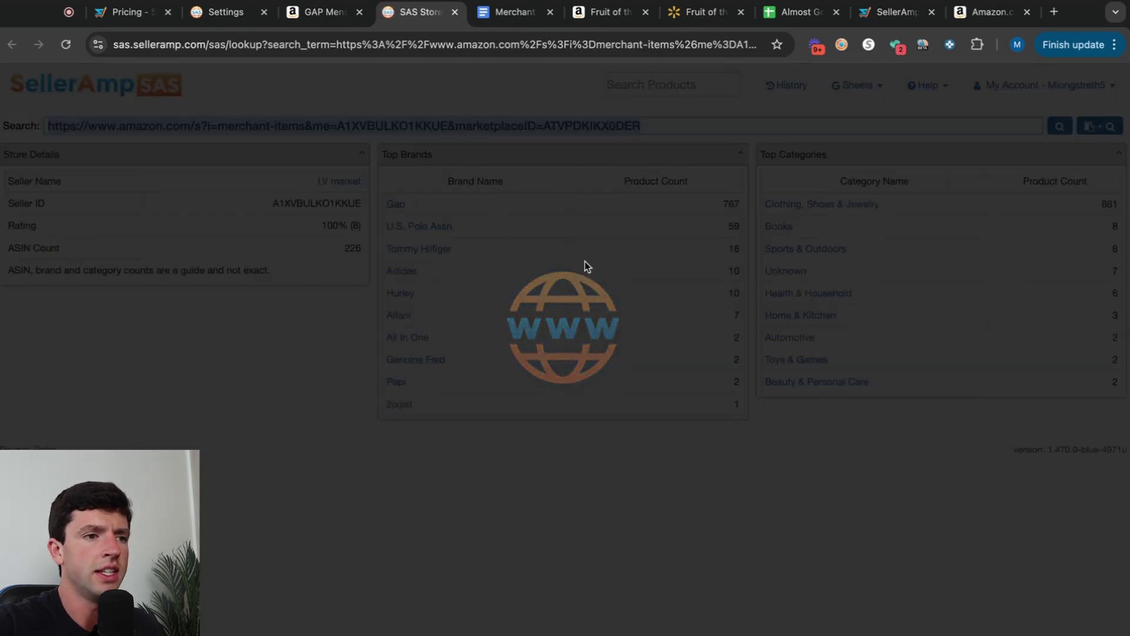
scroll(581, 247, up, 3)
scroll(581, 248, up, 3)
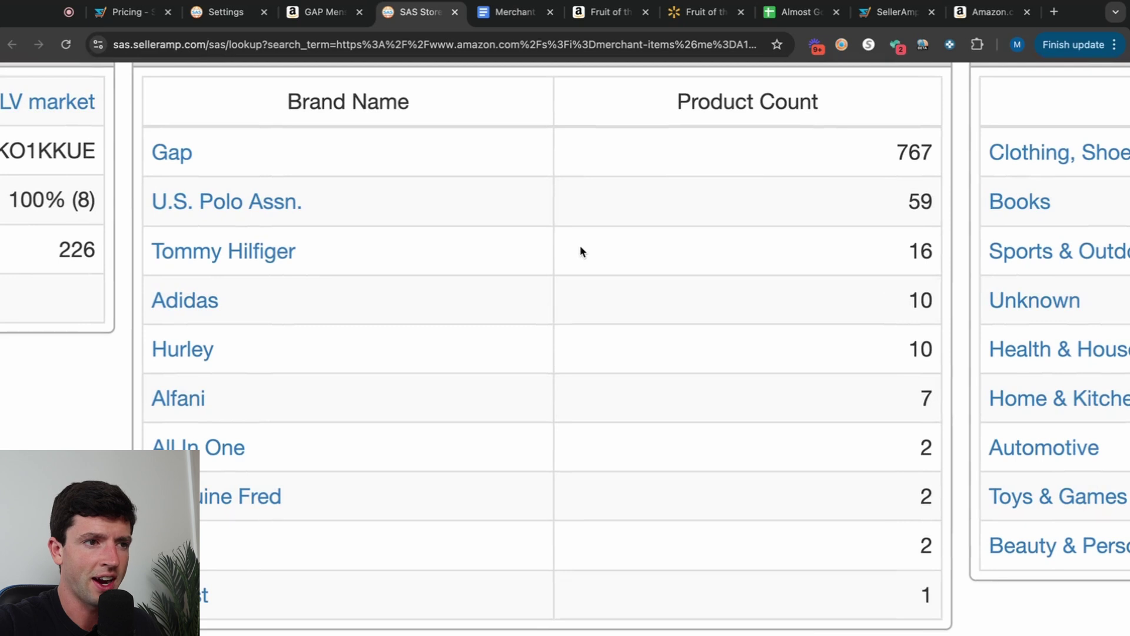
scroll(581, 247, right, 10)
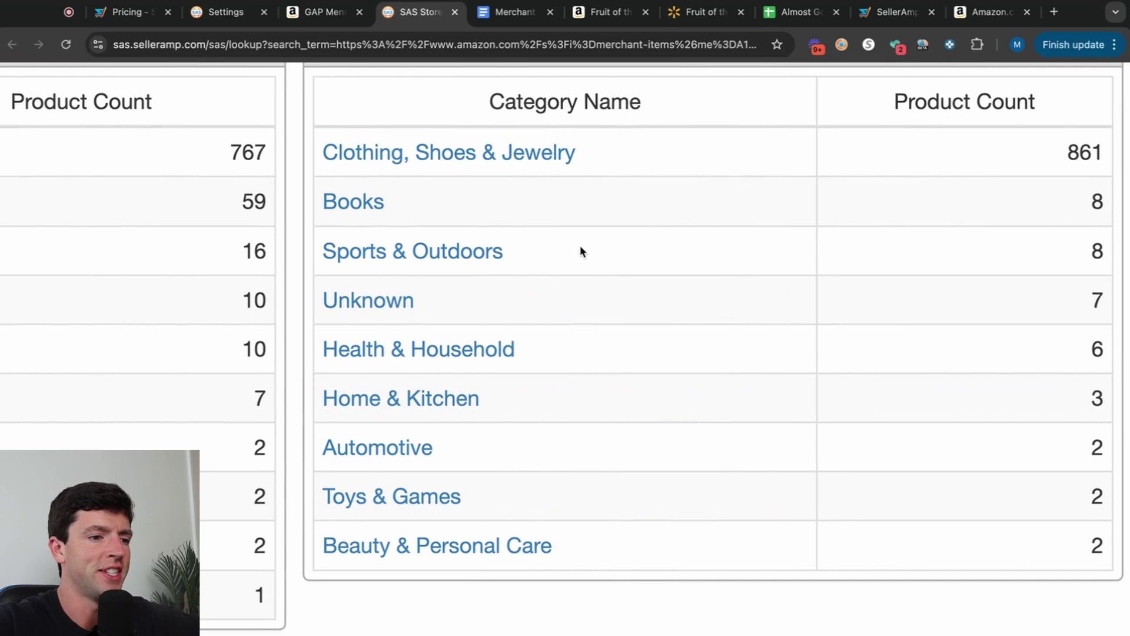
- Examine the storefront's product listings and check the best sellers rank of the first three GAP products
scroll(581, 245, down, 5)
scroll(550, 270, down, 1)
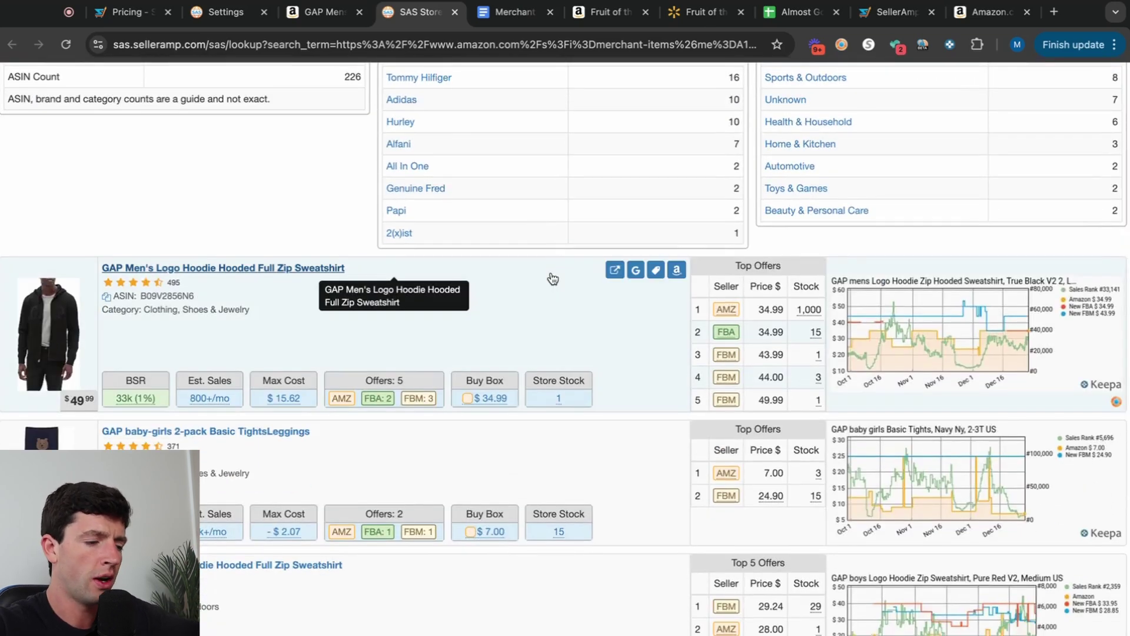
scroll(553, 279, down, 1)
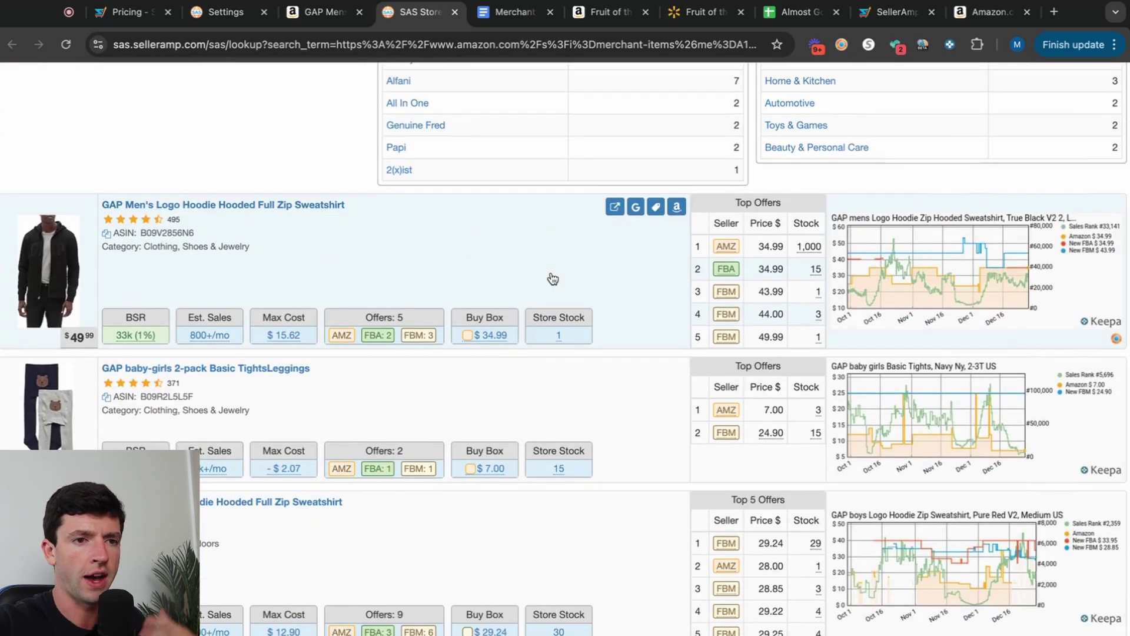
scroll(131, 325, up, 5)
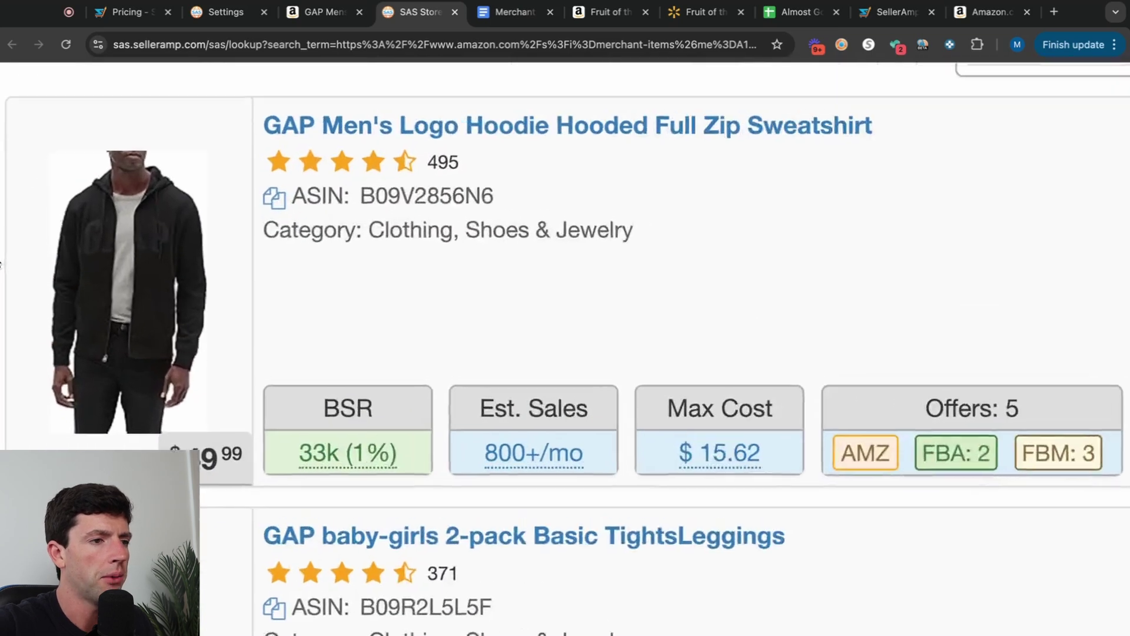
mouse_move(342, 462)
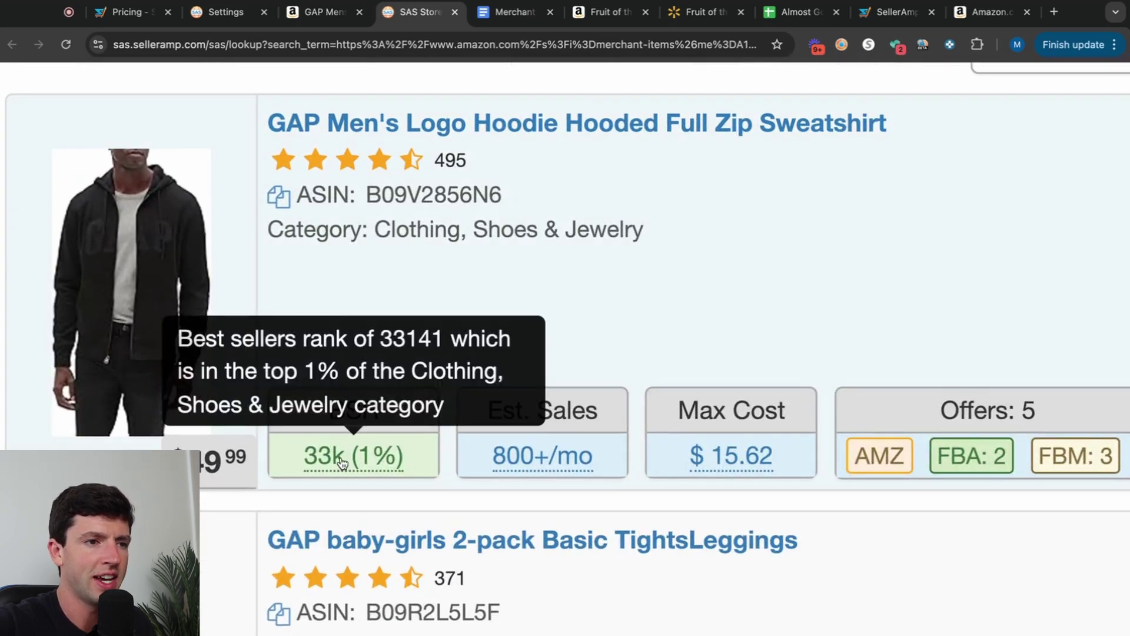
scroll(342, 463, down, 5)
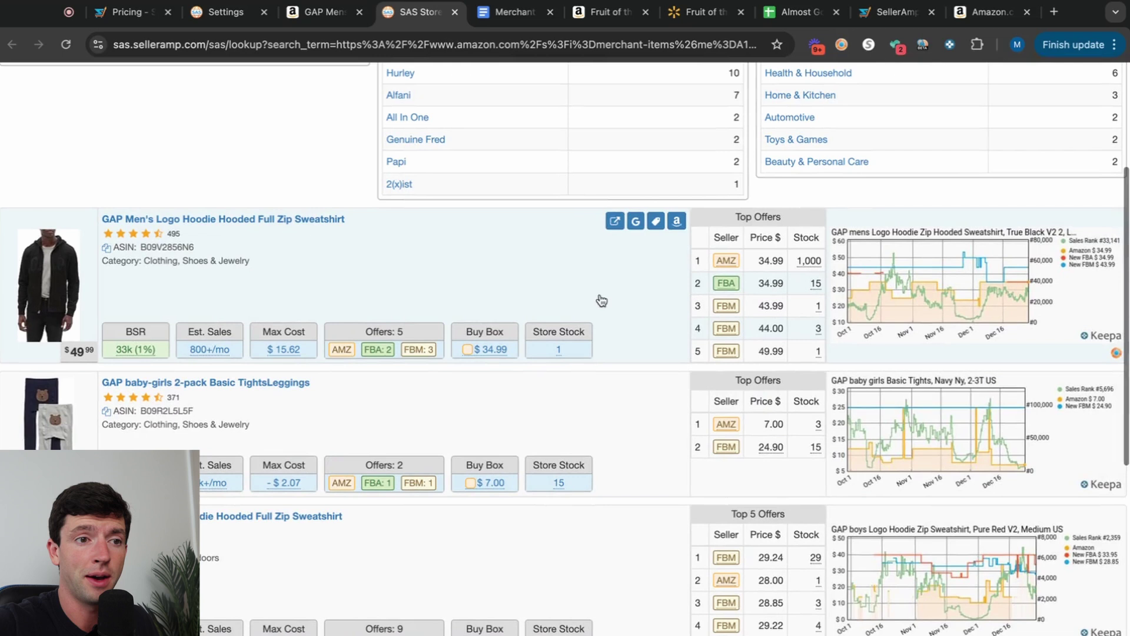
scroll(146, 449, up, 5)
mouse_move(281, 469)
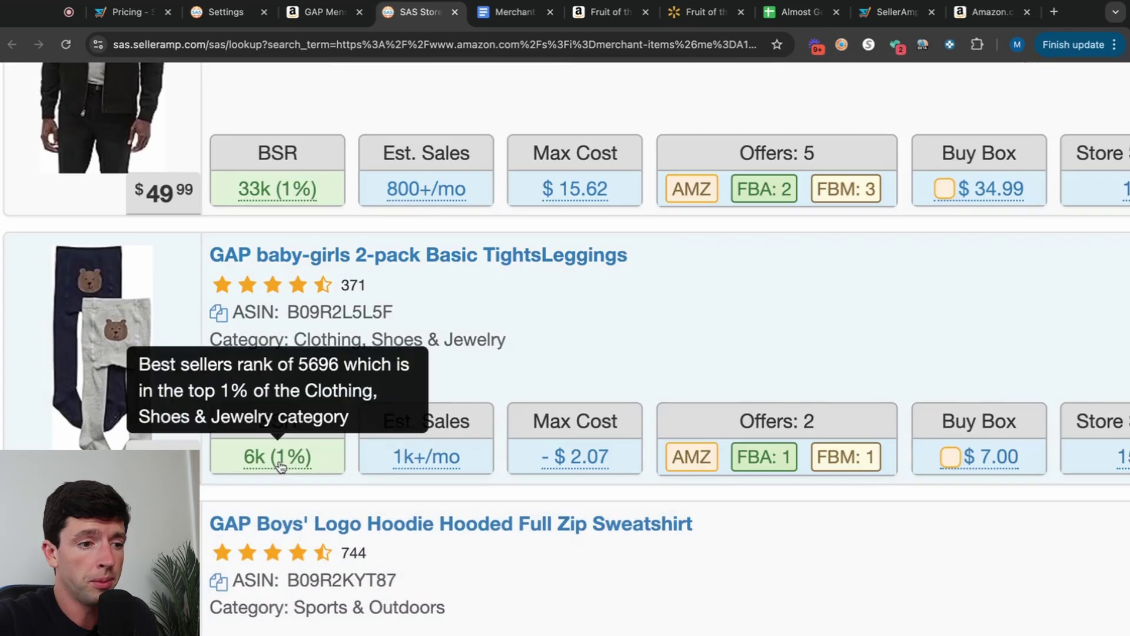
scroll(281, 468, down, 5)
mouse_move(275, 488)
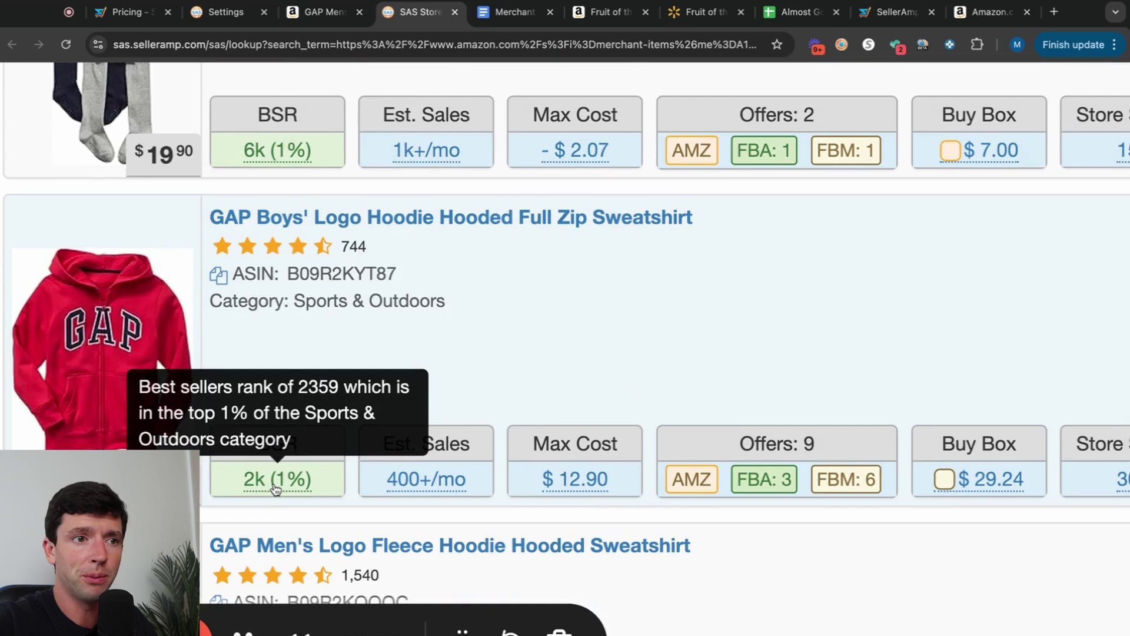
- Check Amazon's offer on the GAP Boys' Logo Hoodie and look through the following products in the storefront
scroll(276, 488, down, 3)
mouse_move(480, 555)
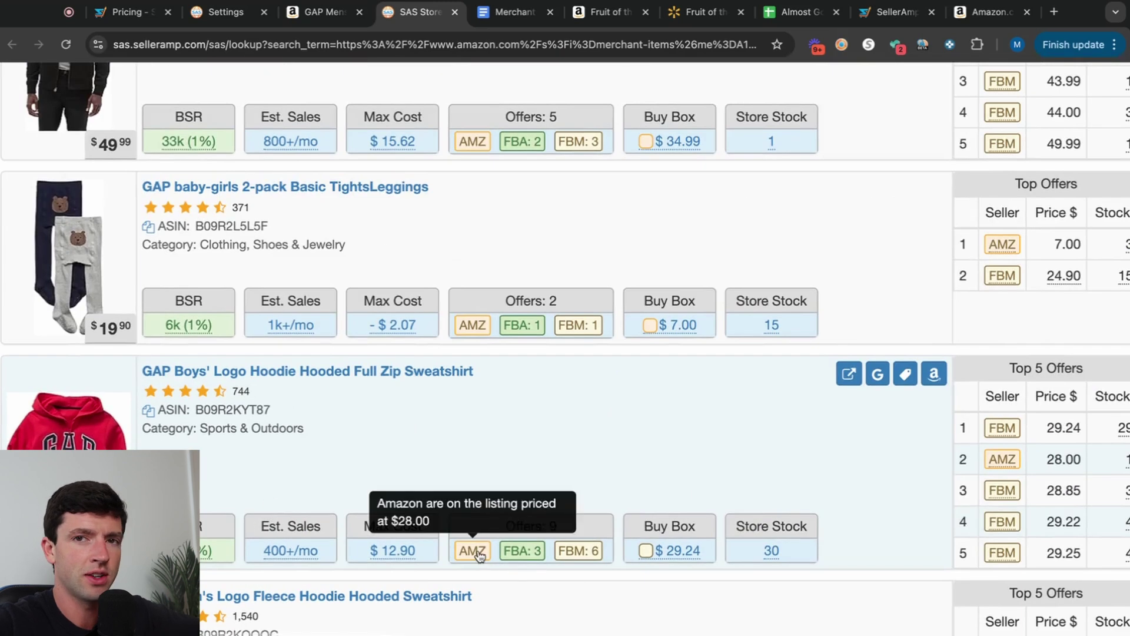
scroll(480, 554, down, 3)
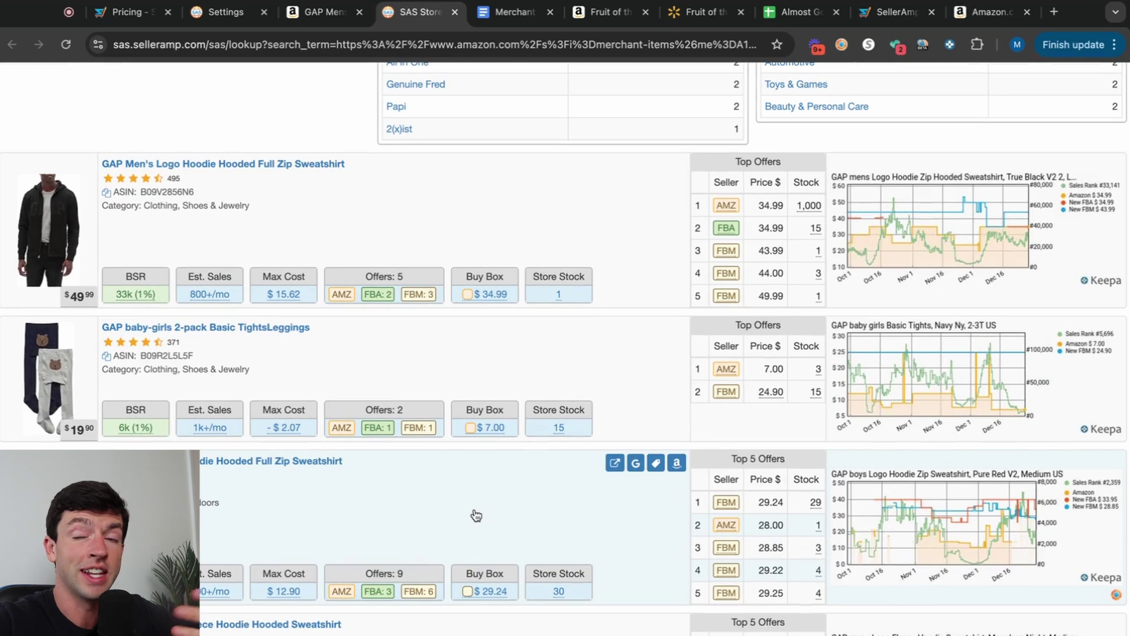
scroll(477, 516, down, 4)
scroll(477, 516, down, 3)
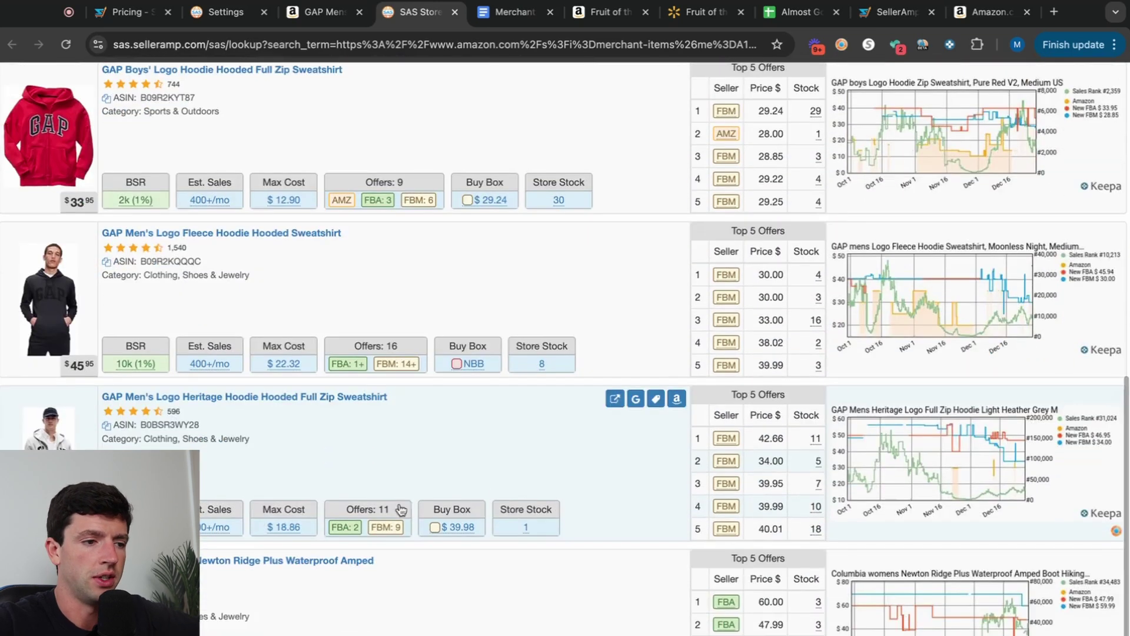
- Examine the GAP Men's Logo Heritage Hoodie's best sellers rank, price history chart and top five offers in the storefront
scroll(504, 510, up, 5)
mouse_move(305, 535)
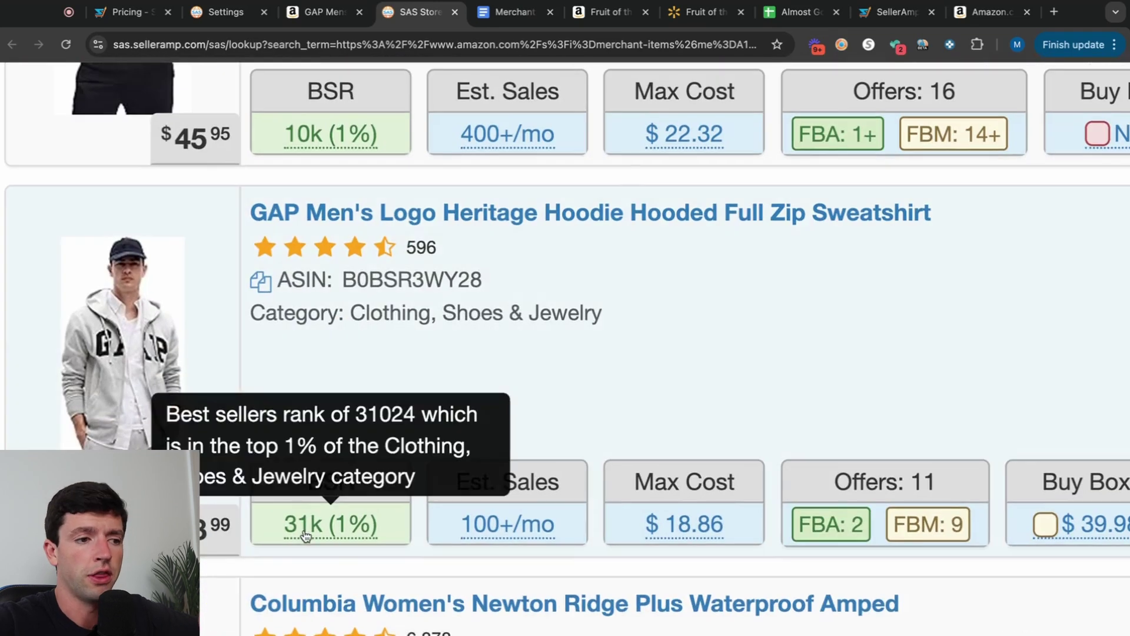
scroll(305, 536, down, 5)
scroll(1042, 483, up, 5)
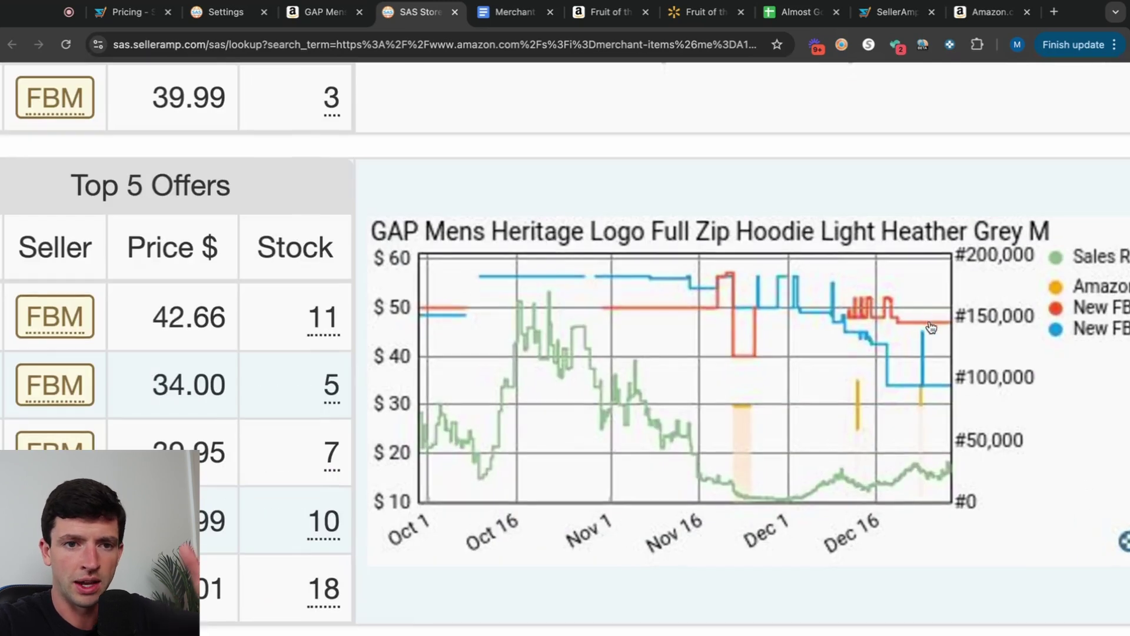
scroll(931, 327, down, 5)
scroll(260, 377, up, 3)
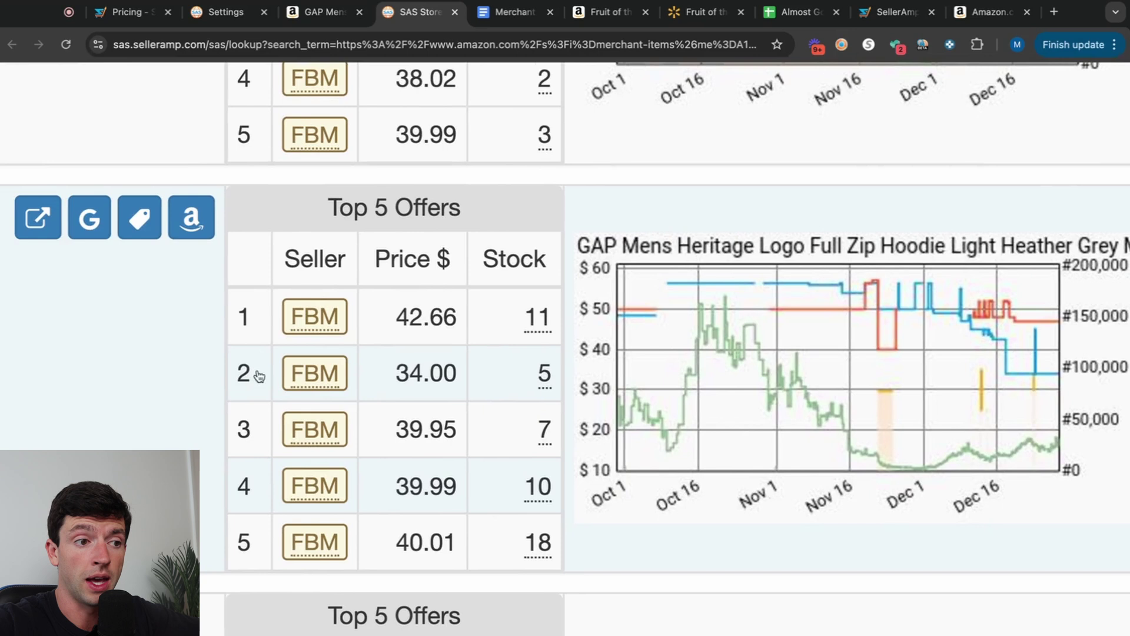
scroll(274, 400, down, 5)
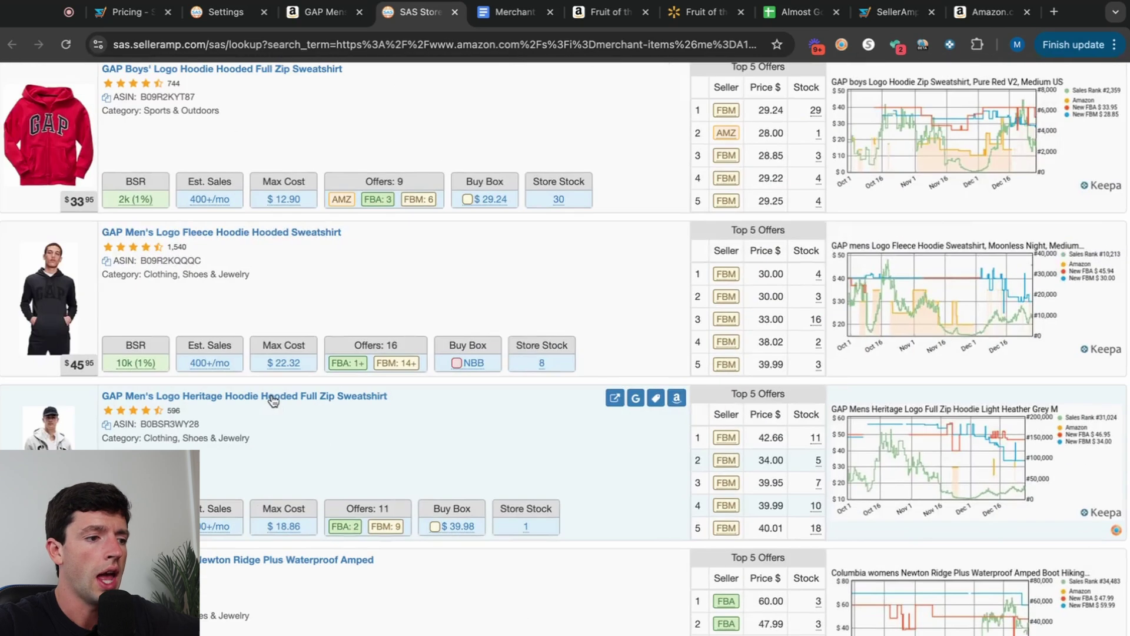
- Return to the storefront overview and check the Gap entry in the top brands and the store's ASIN count
scroll(273, 400, up, 10)
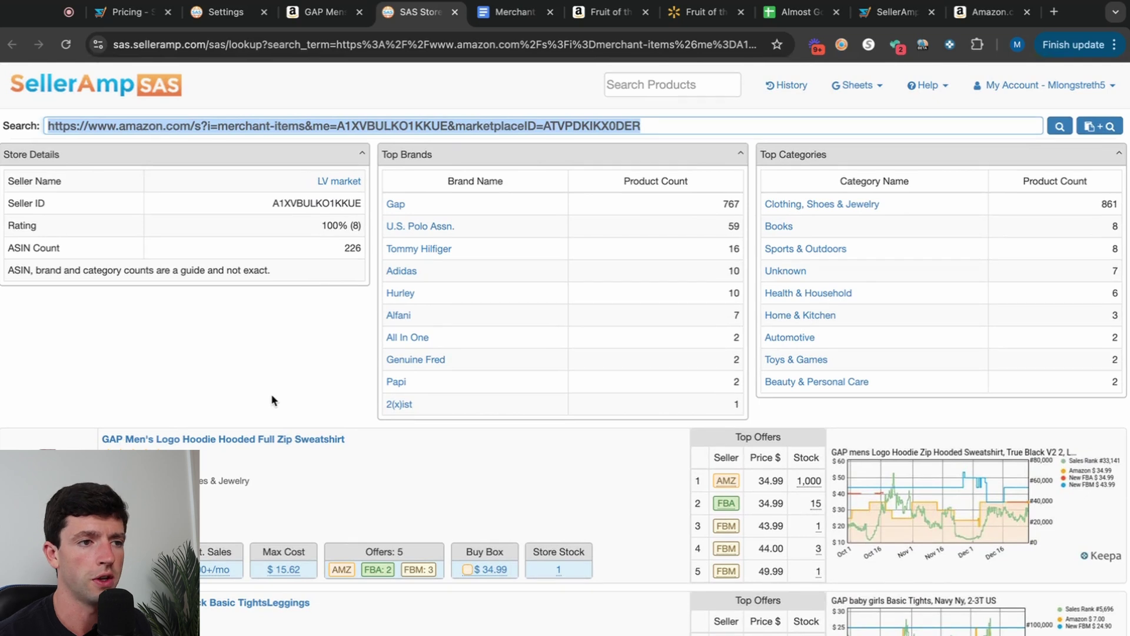
scroll(544, 247, up, 5)
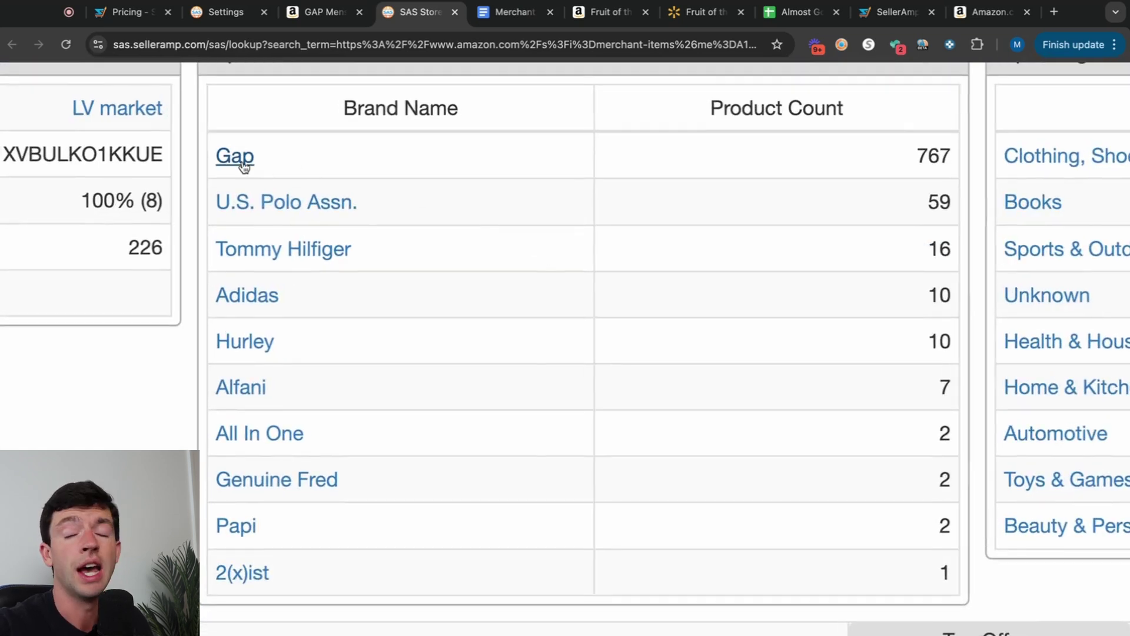
scroll(348, 252, down, 5)
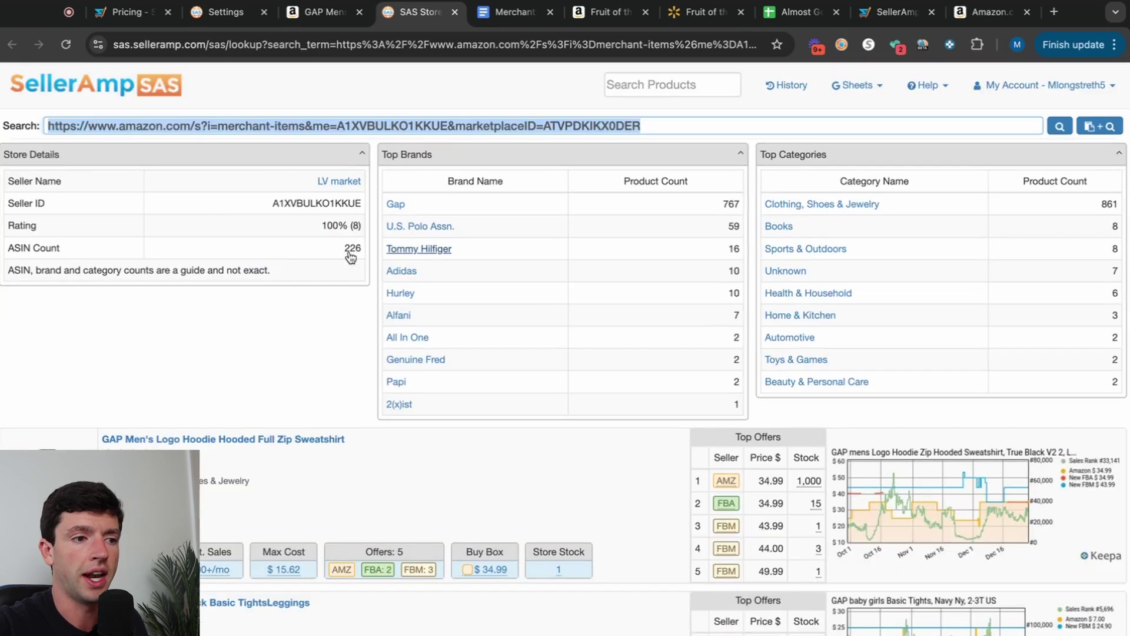
- Check the rating count and estimated monthly sales of the GAP Men's Logo Hoodie in the storefront listings
scroll(349, 252, down, 2)
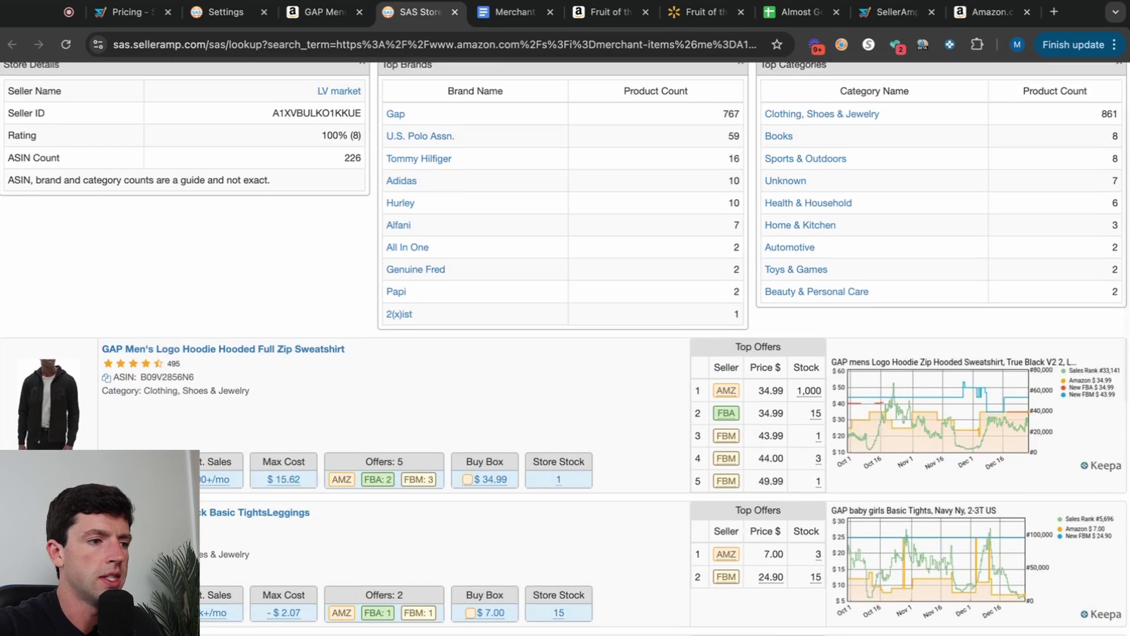
scroll(90, 447, up, 3)
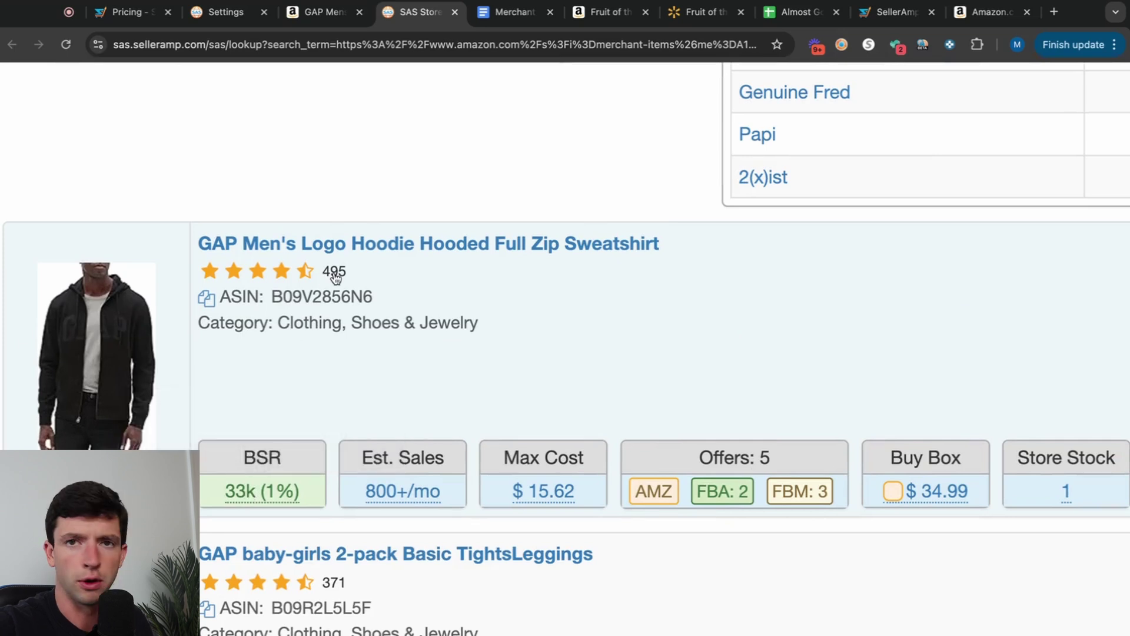
mouse_move(422, 498)
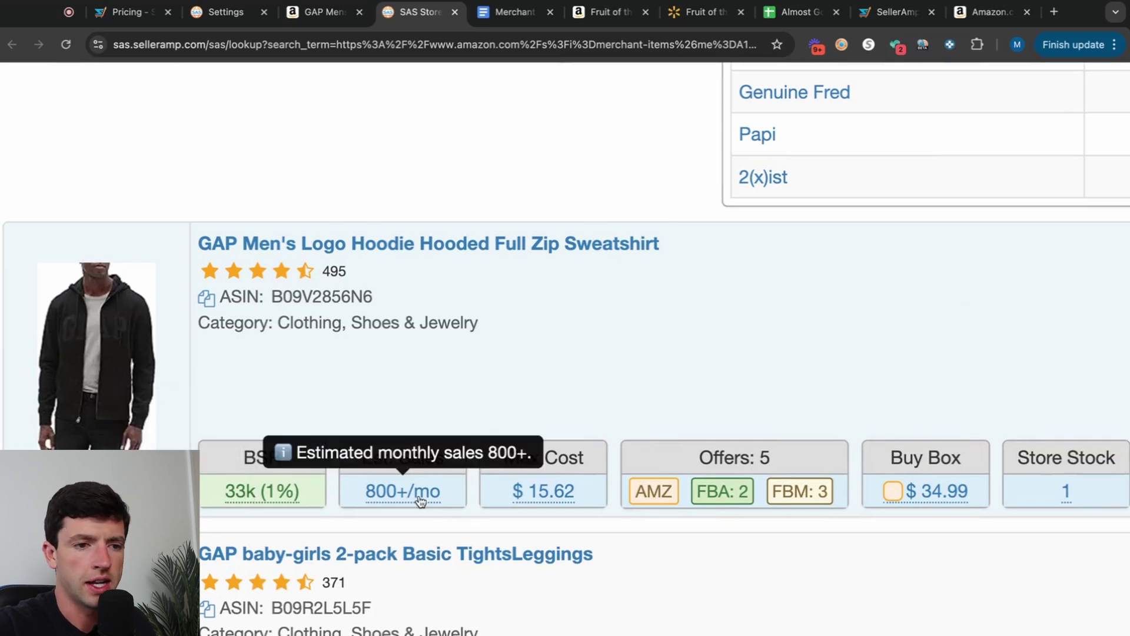
scroll(421, 497, down, 3)
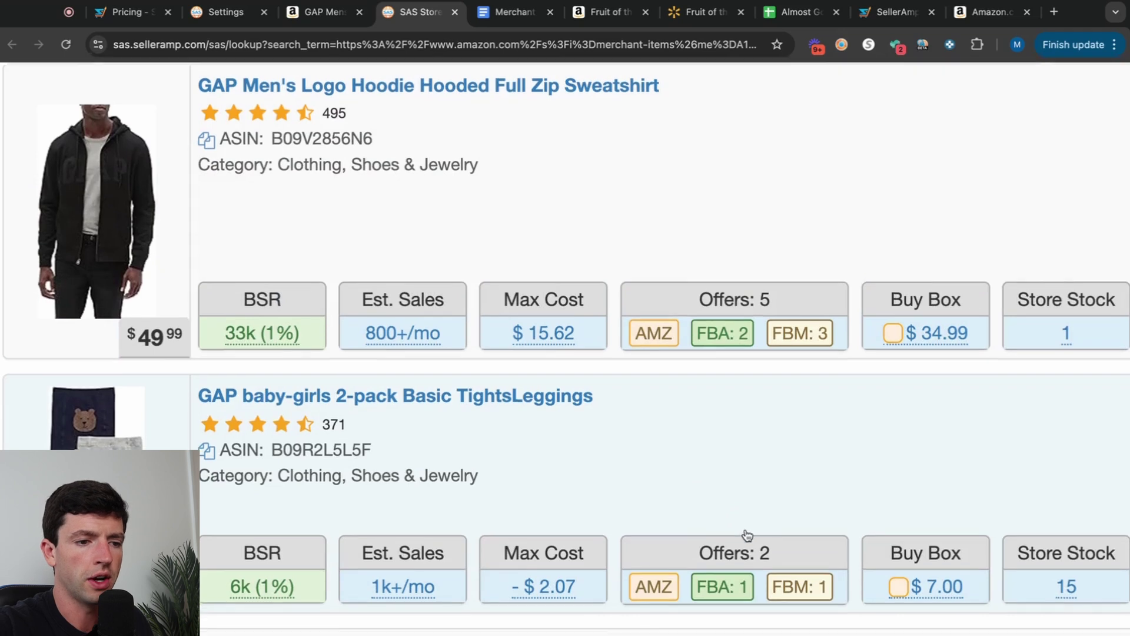
- Compare the top offers of the first GAP products, checking an FBM seller's details and who holds the Men's Logo Hoodie's Buy Box
scroll(748, 535, down, 5)
scroll(748, 536, right, 10)
scroll(751, 500, up, 5)
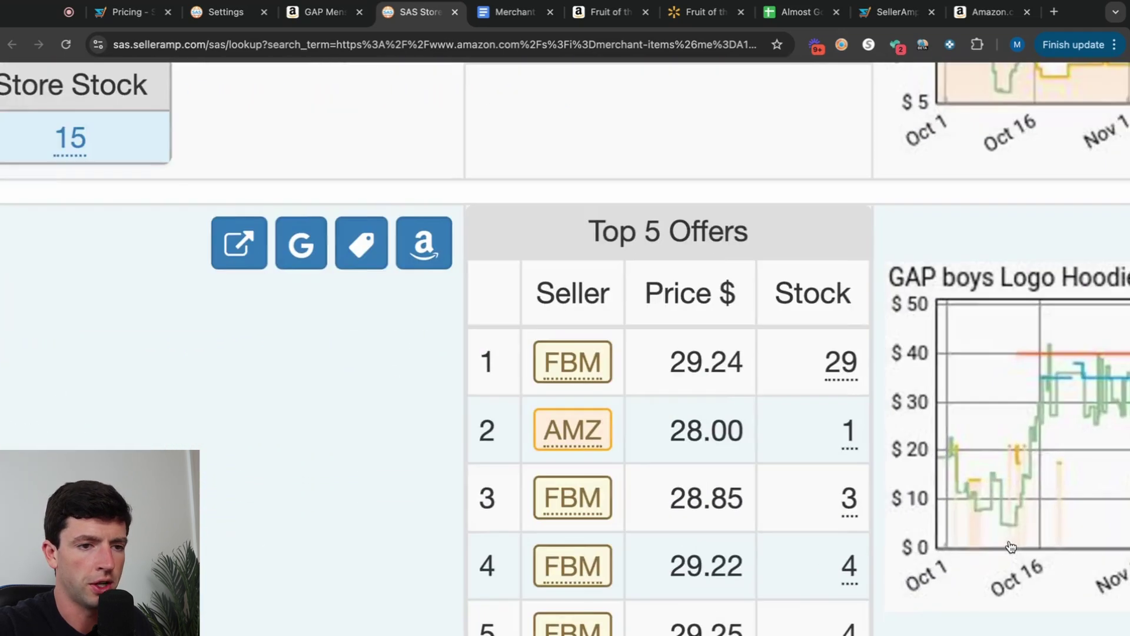
scroll(753, 458, up, 5)
scroll(607, 405, up, 4)
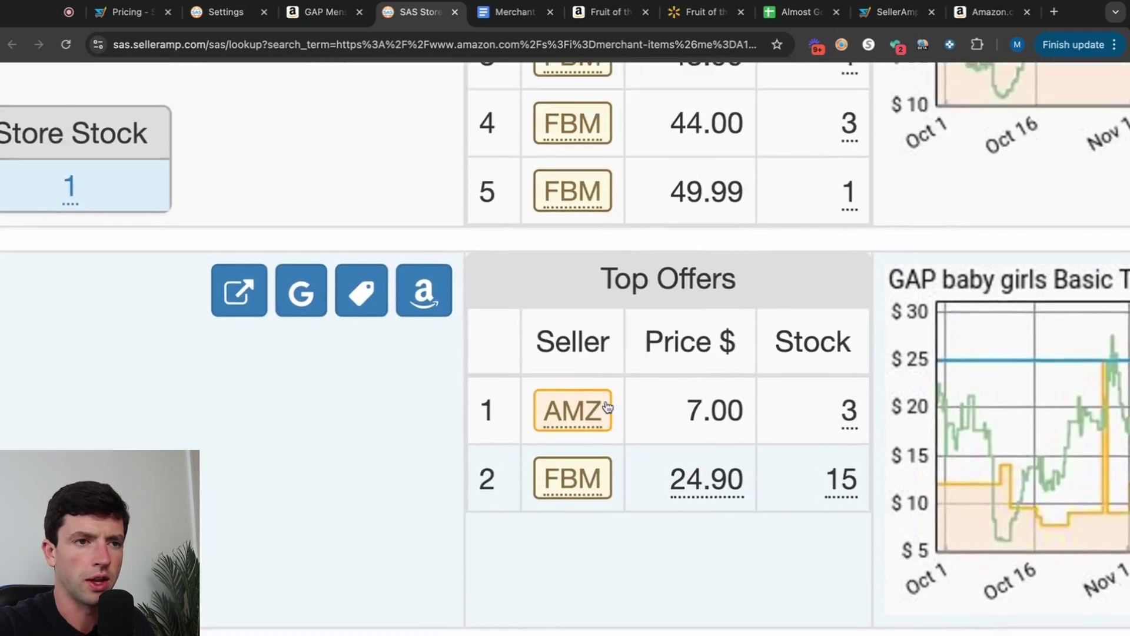
scroll(606, 405, down, 5)
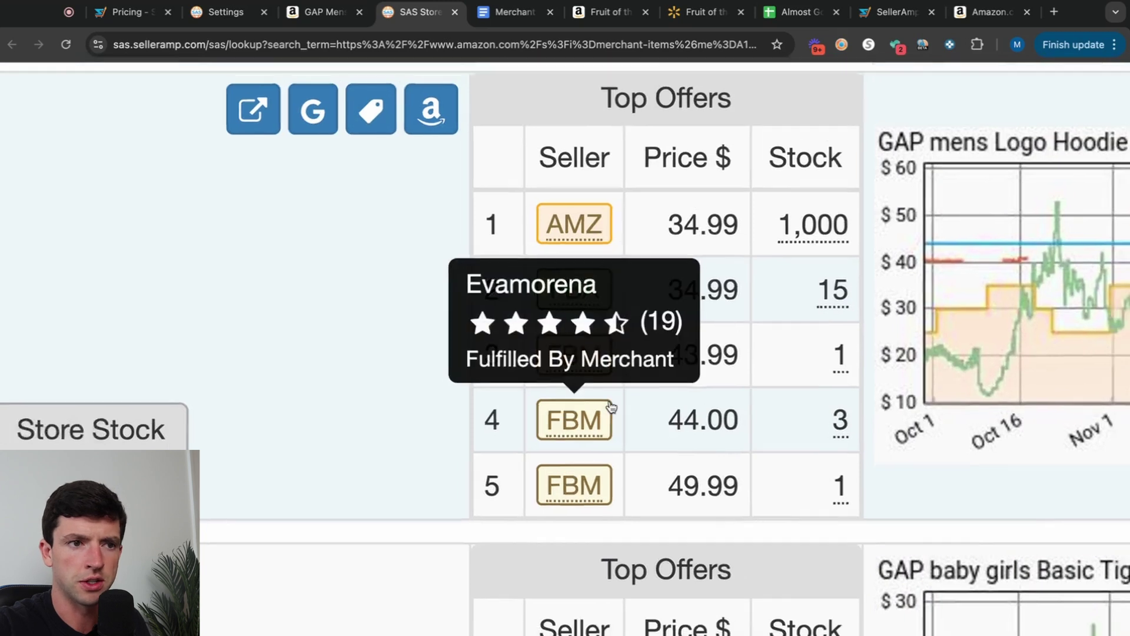
scroll(613, 407, down, 5)
scroll(612, 407, down, 5)
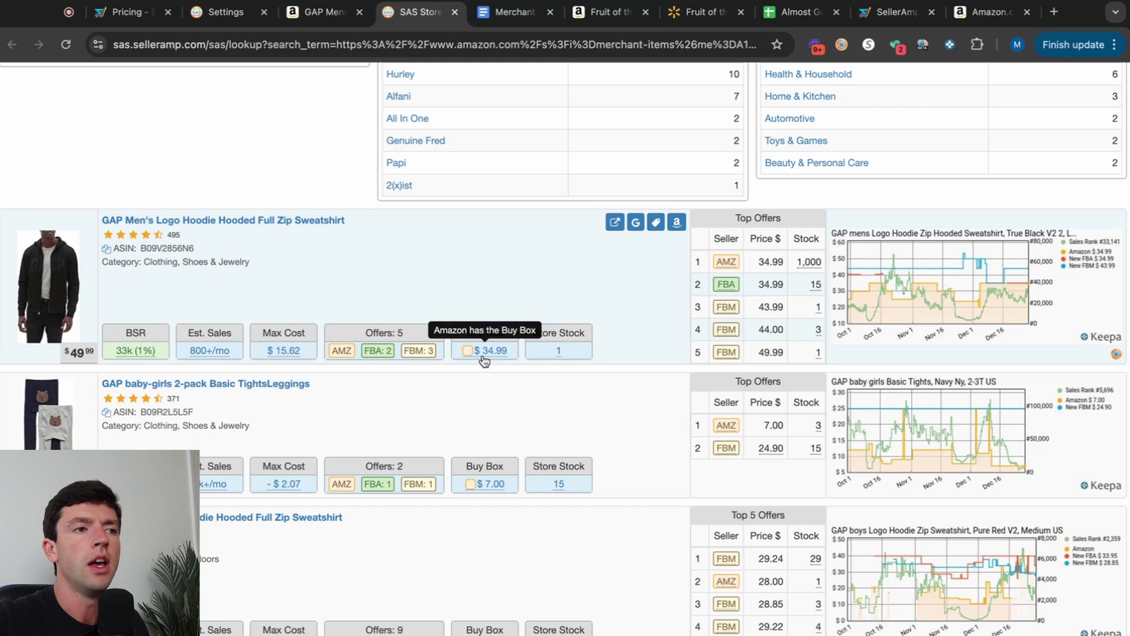
- Compare the Fruit of the Loom sleep pant's Amazon sale price with its price on the Walmart product page
click(322, 12)
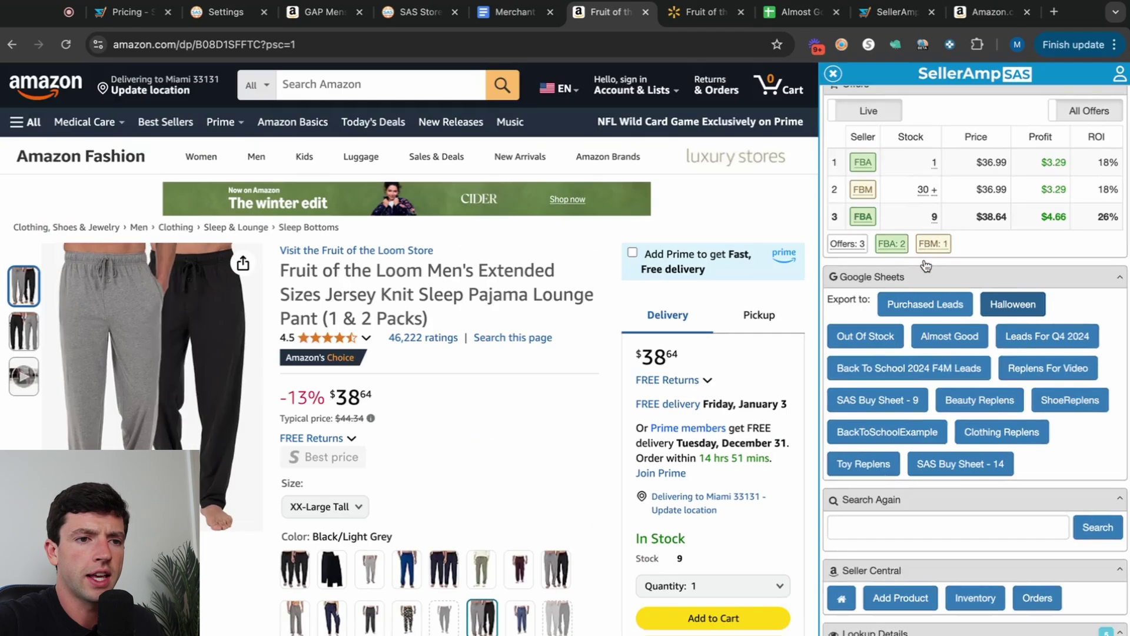
click(927, 265)
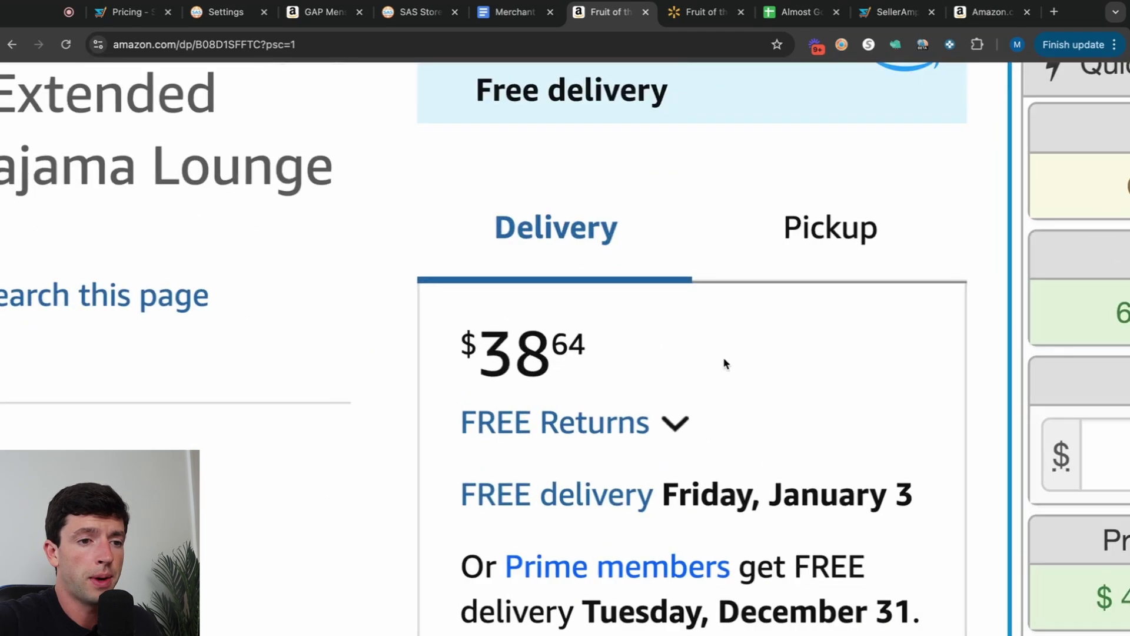
drag(724, 359, 631, 359)
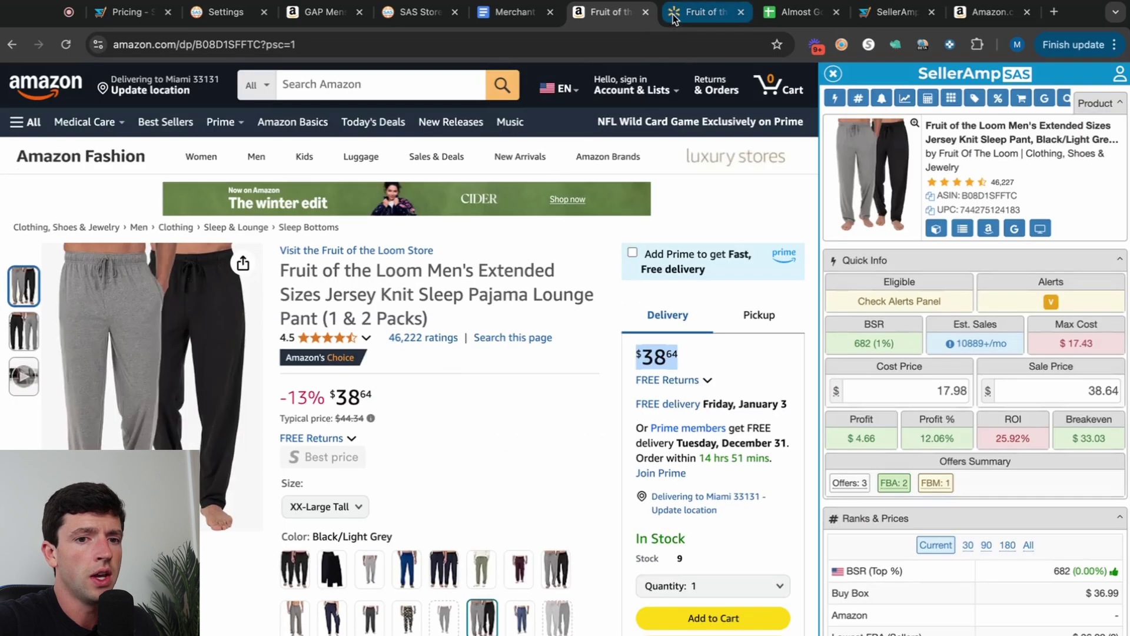
click(703, 12)
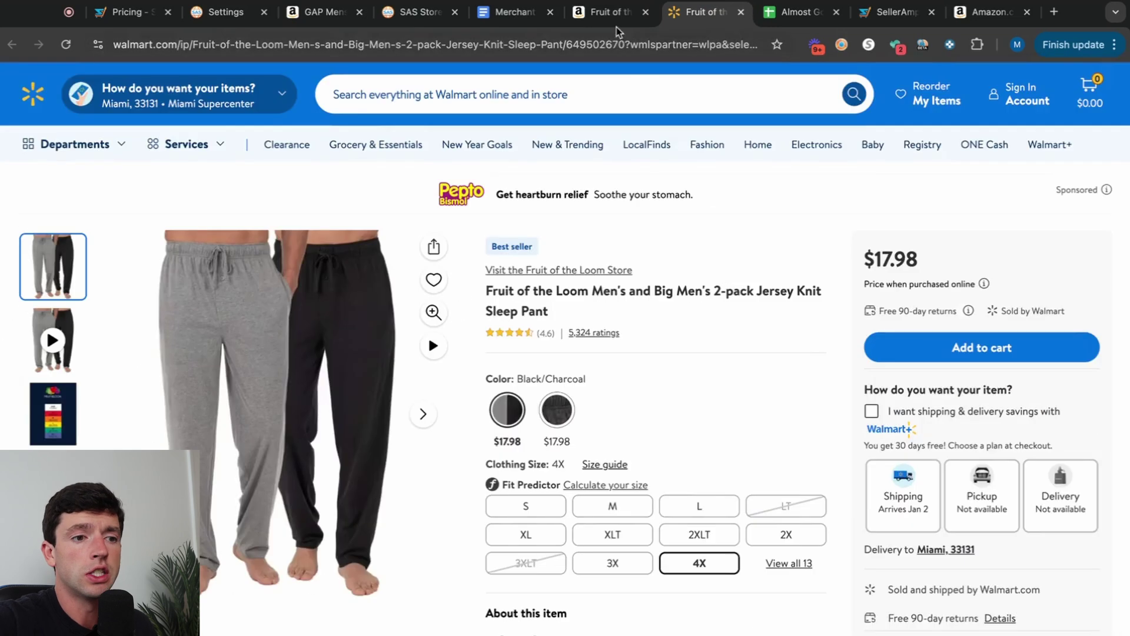
- Export the Fruit of the Loom sleep pant from its Amazon listing to the Almost Good Google Sheet
click(612, 13)
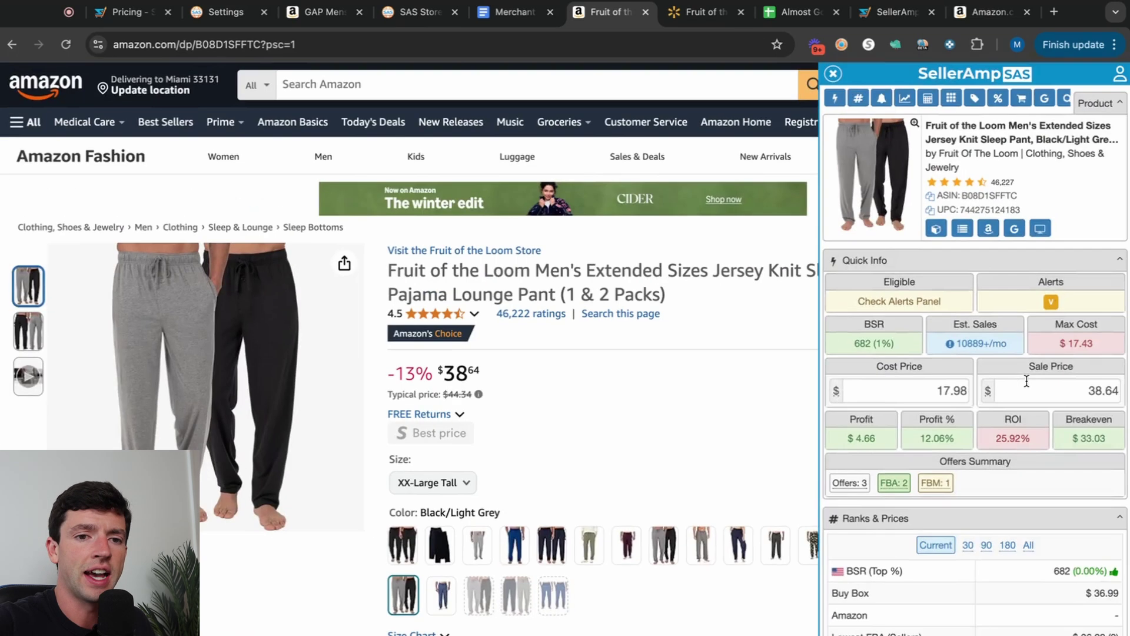
scroll(1027, 380, down, 15)
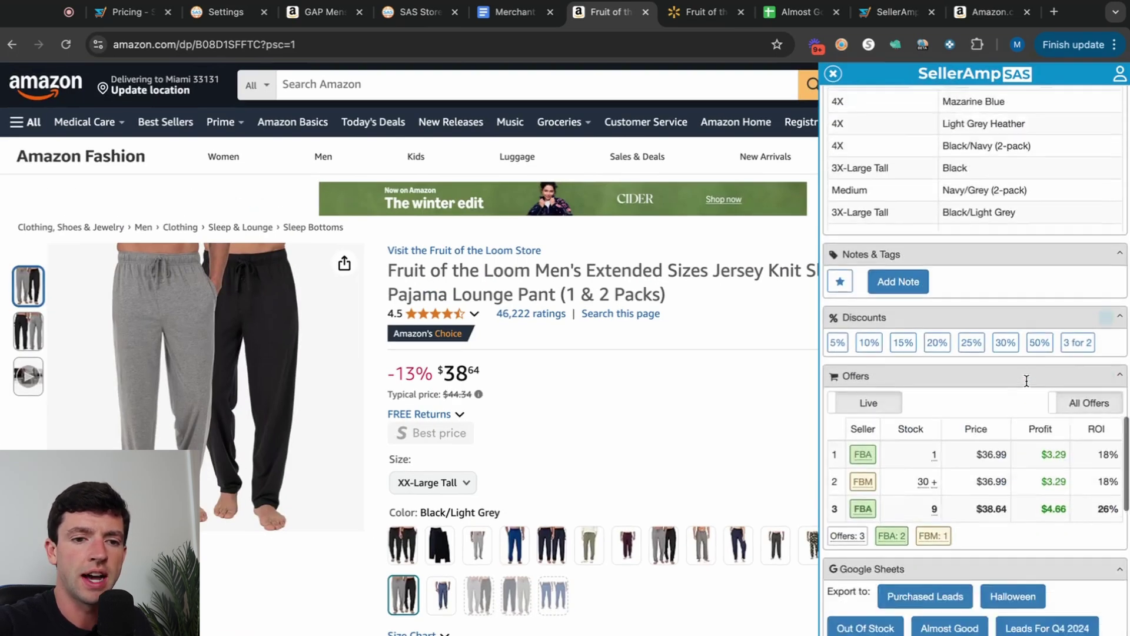
scroll(1027, 381, down, 6)
click(947, 262)
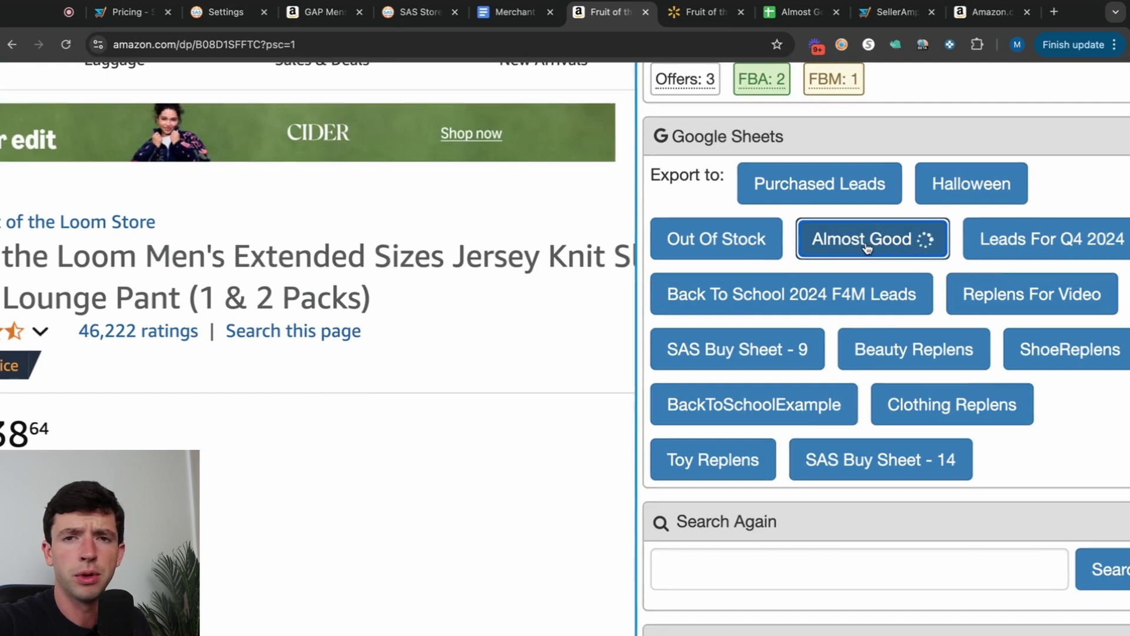
- Open the Almost Good SAS BuySheet, check the exported Fruit of the Loom row and select its empty cell K140
click(791, 16)
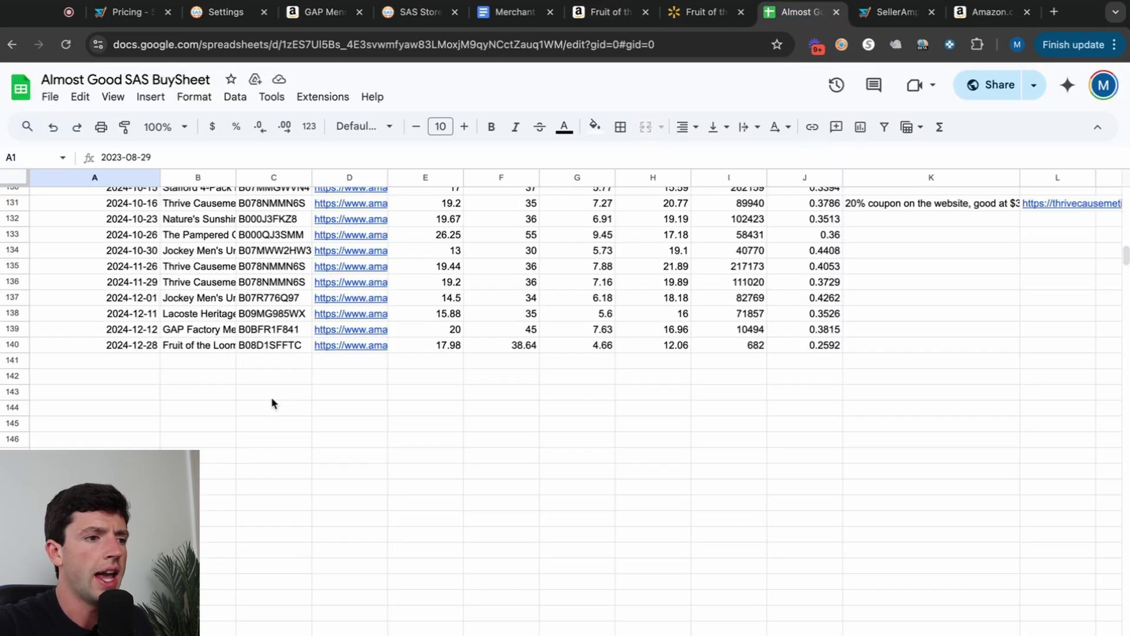
click(71, 381)
drag(112, 346, 794, 358)
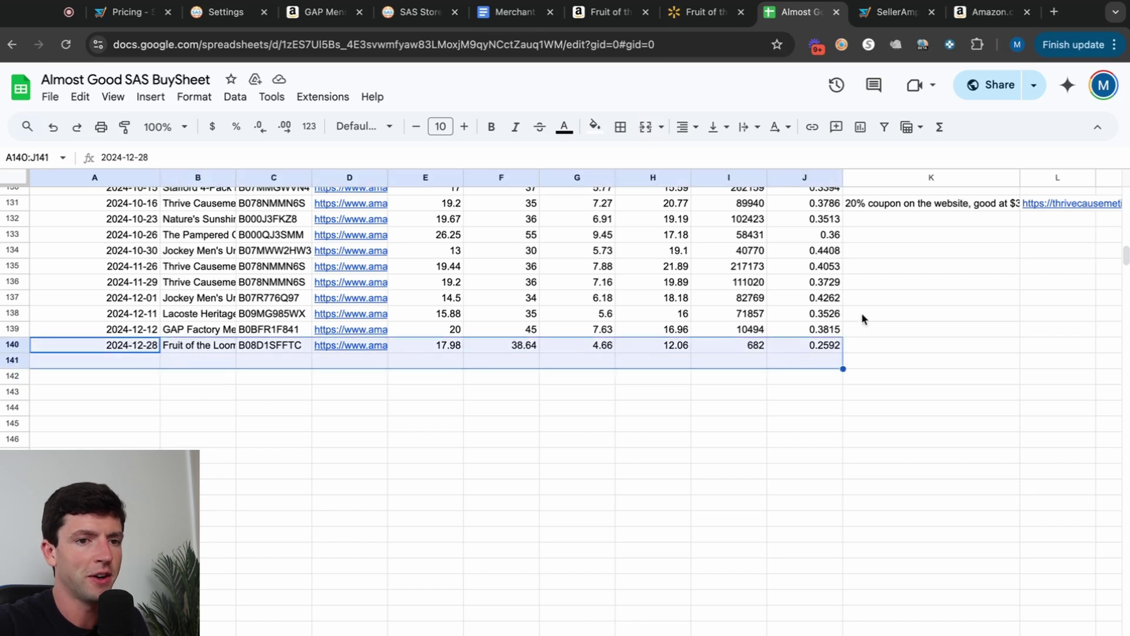
click(865, 348)
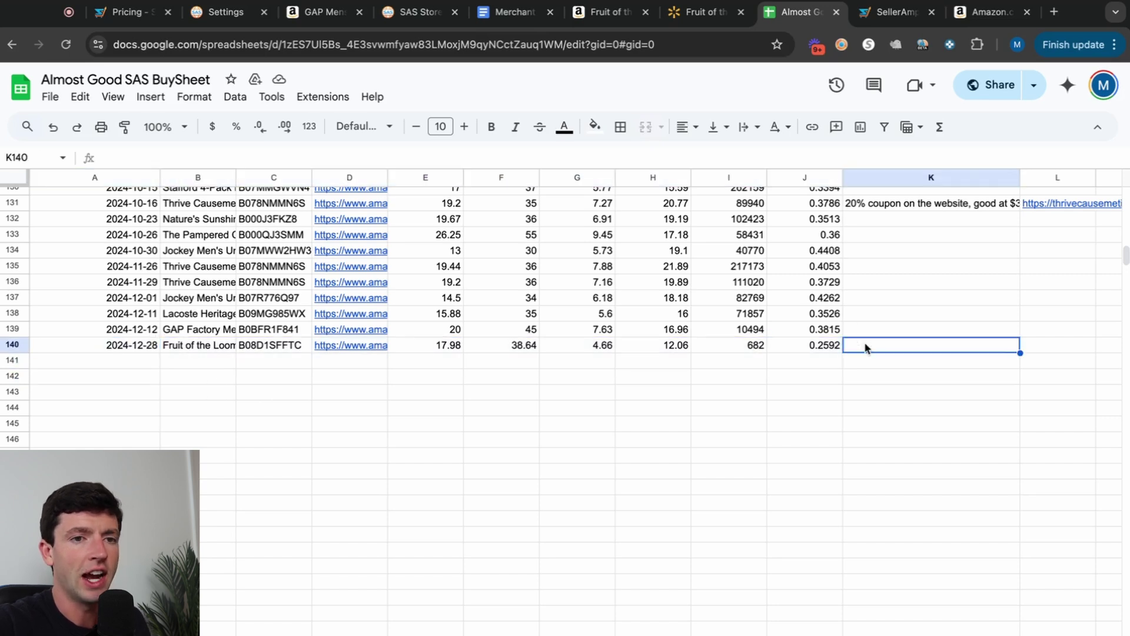
- Revisit the Walmart page, then take 5% off the sleep pant's Cost Price in SellerAmp by entering 17.98-5%
click(677, 16)
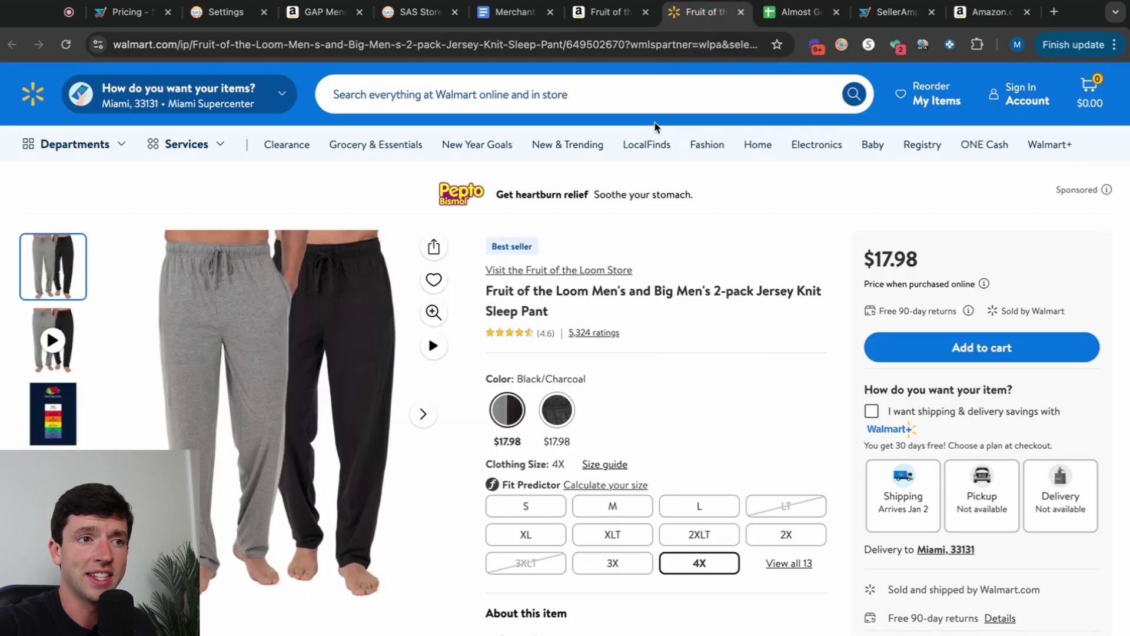
click(610, 12)
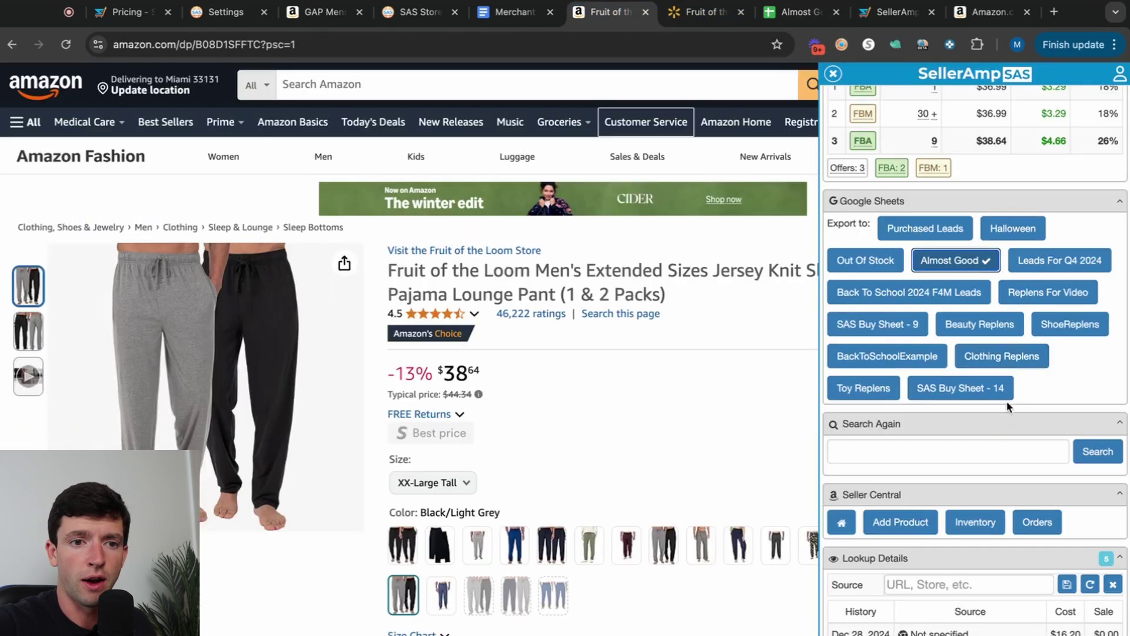
scroll(1005, 450, up, 15)
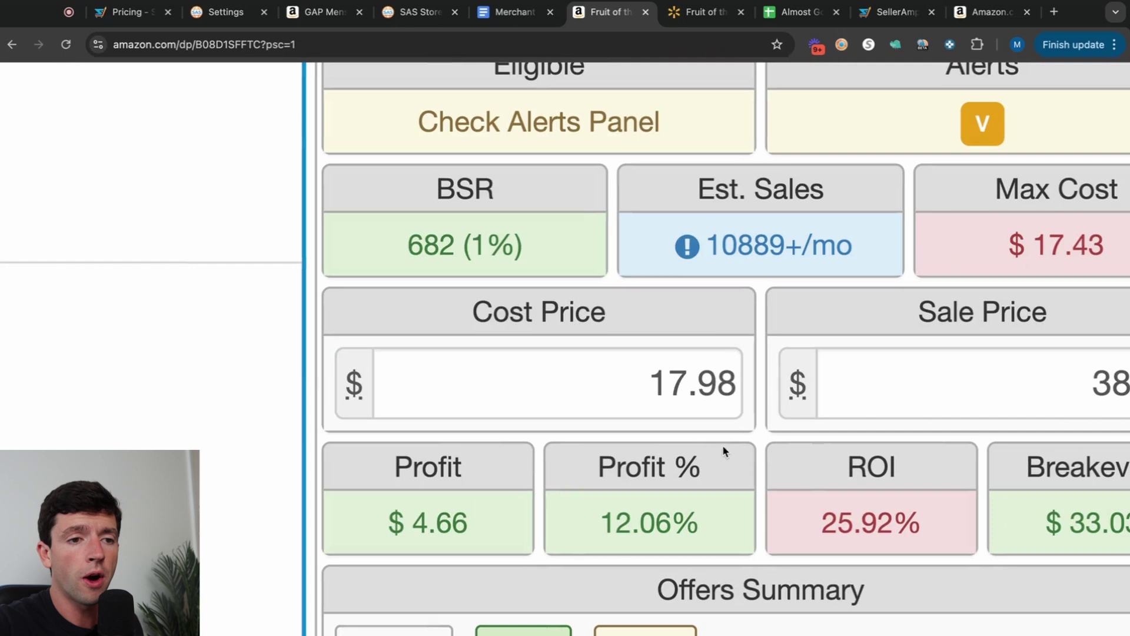
click(728, 389)
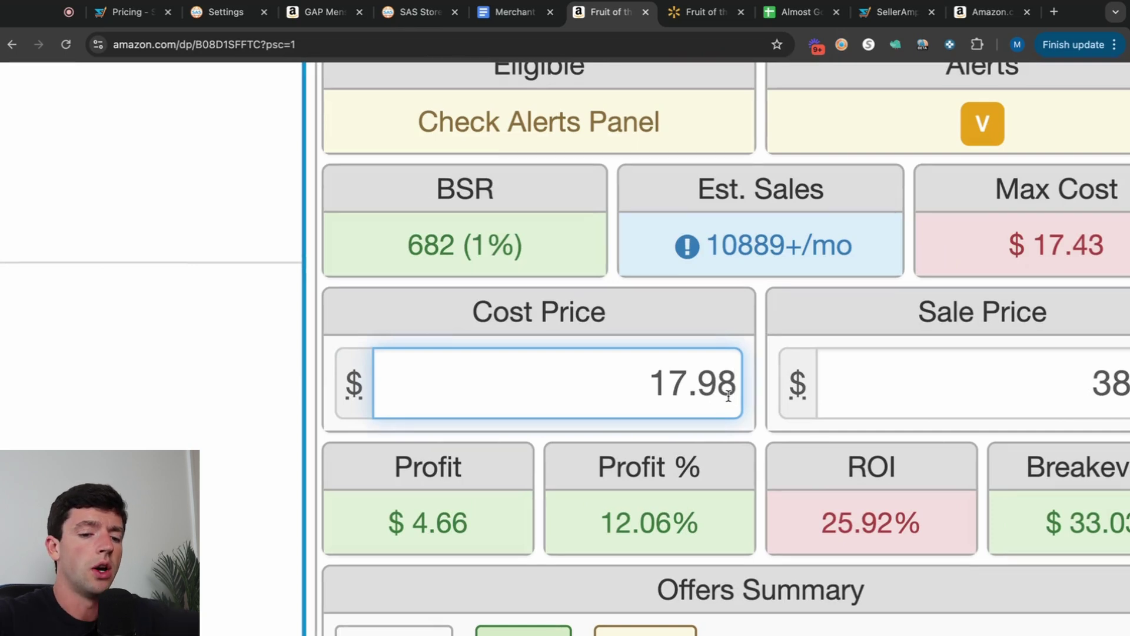
text(-5%)
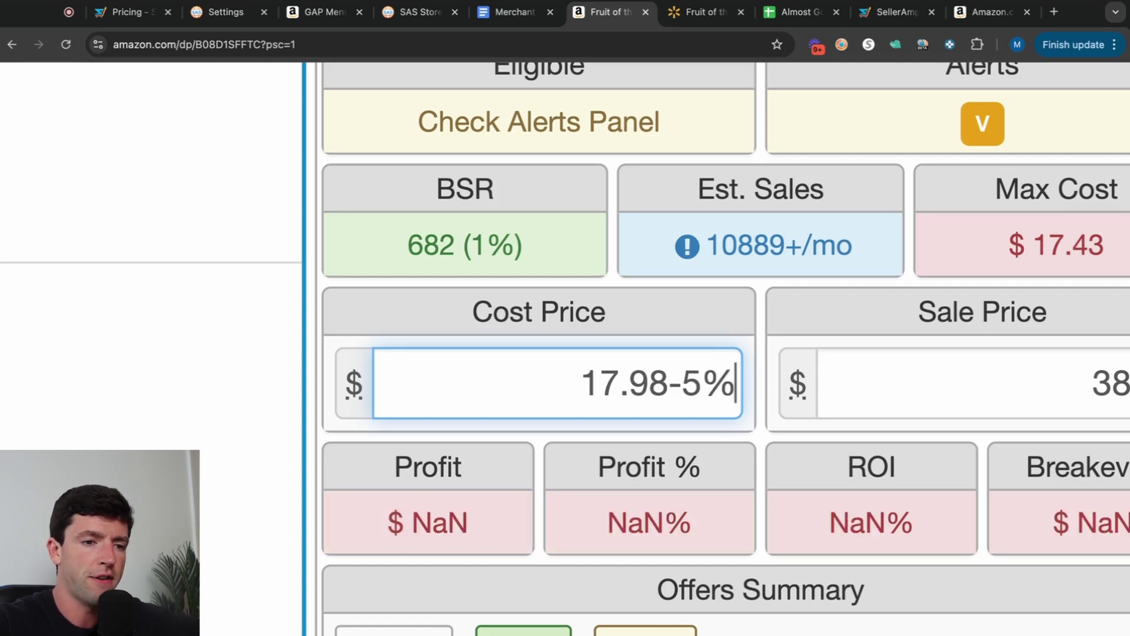
key(Return)
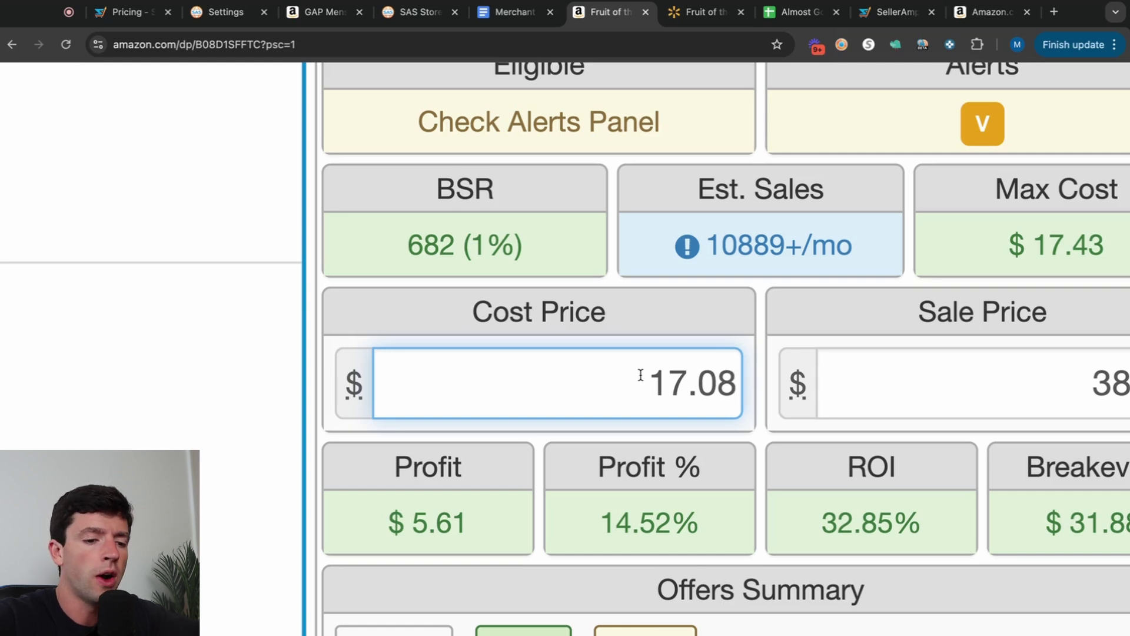
- Apply a further 5% discount to the Cost Price by entering 17.08-5%
text(-5)
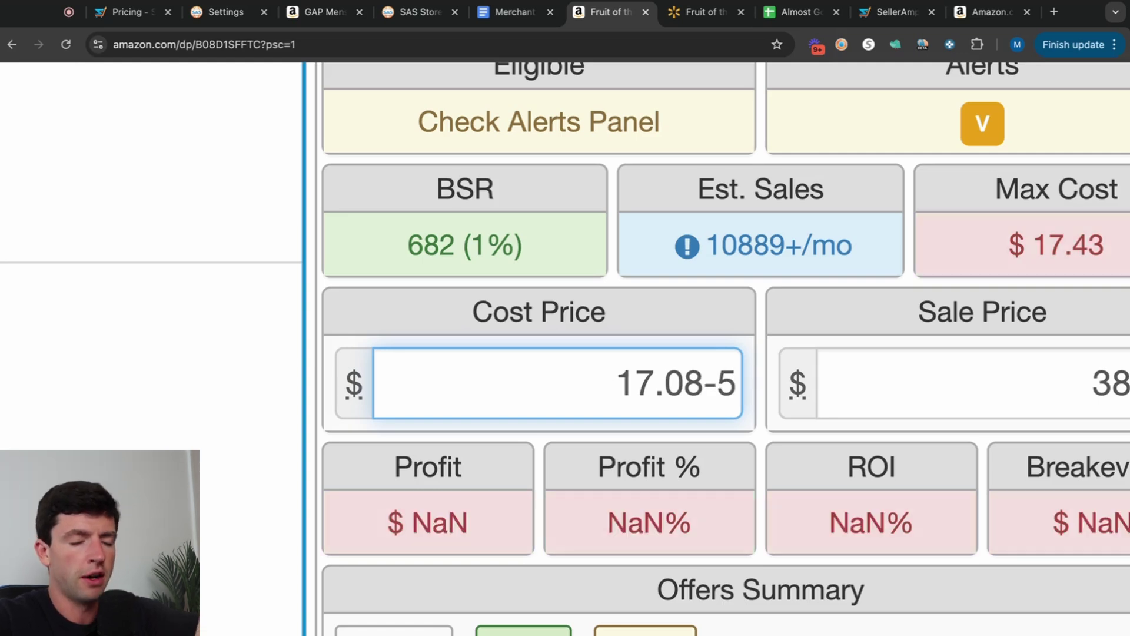
text(%)
key(Return)
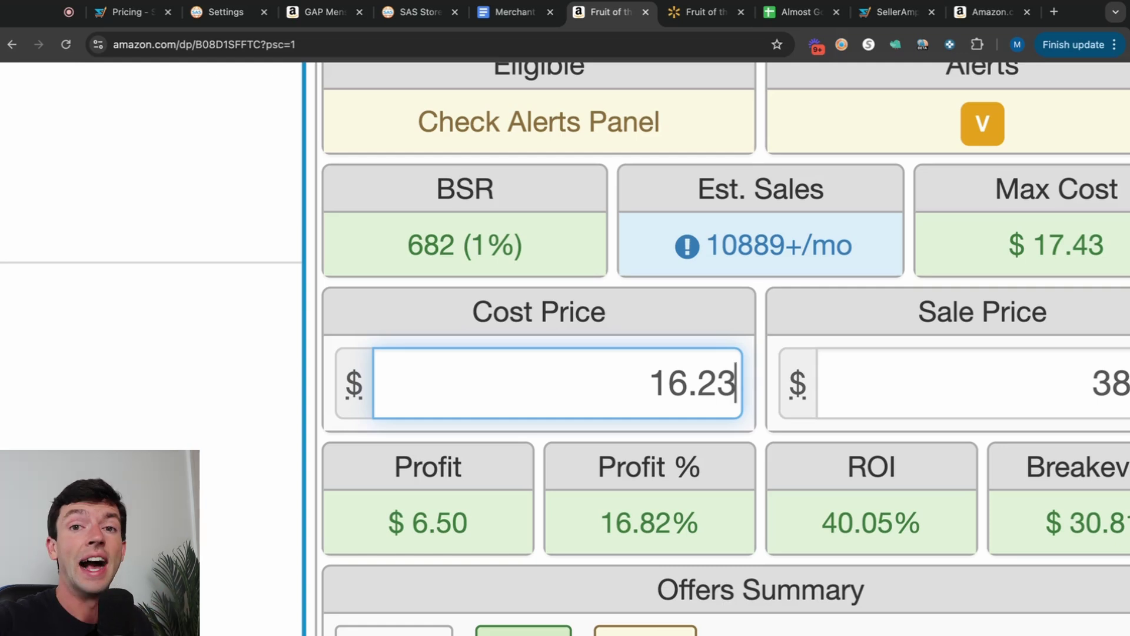
- Examine the sleep pant's SellerAmp price, sales rank and offer count charts, extending the chart range to one year
scroll(923, 443, down, 15)
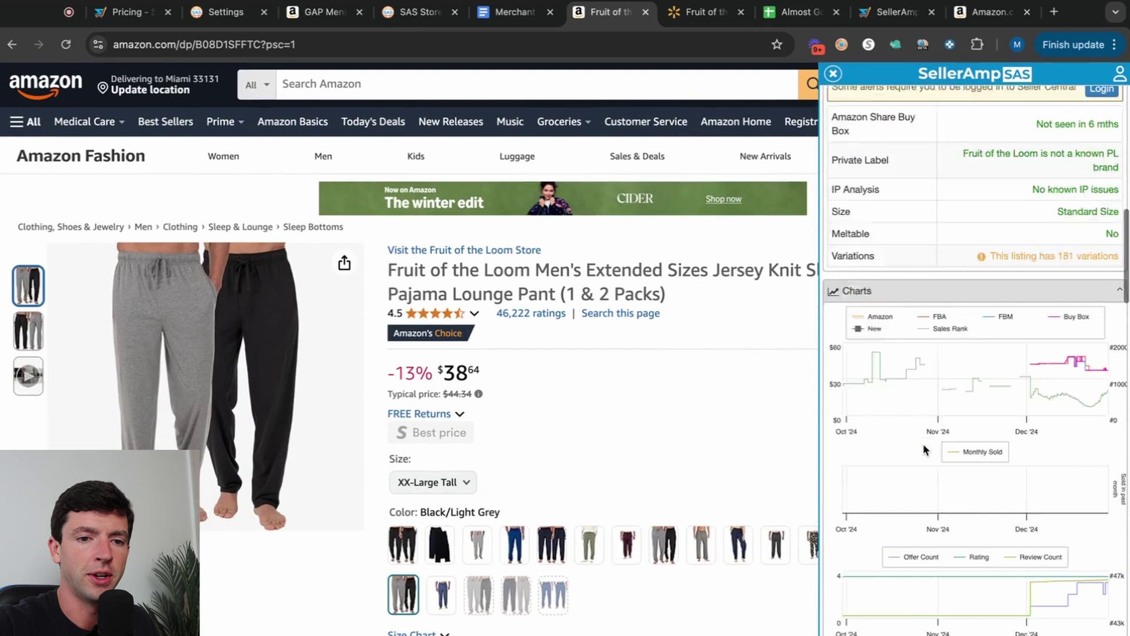
scroll(1041, 355, up, 3)
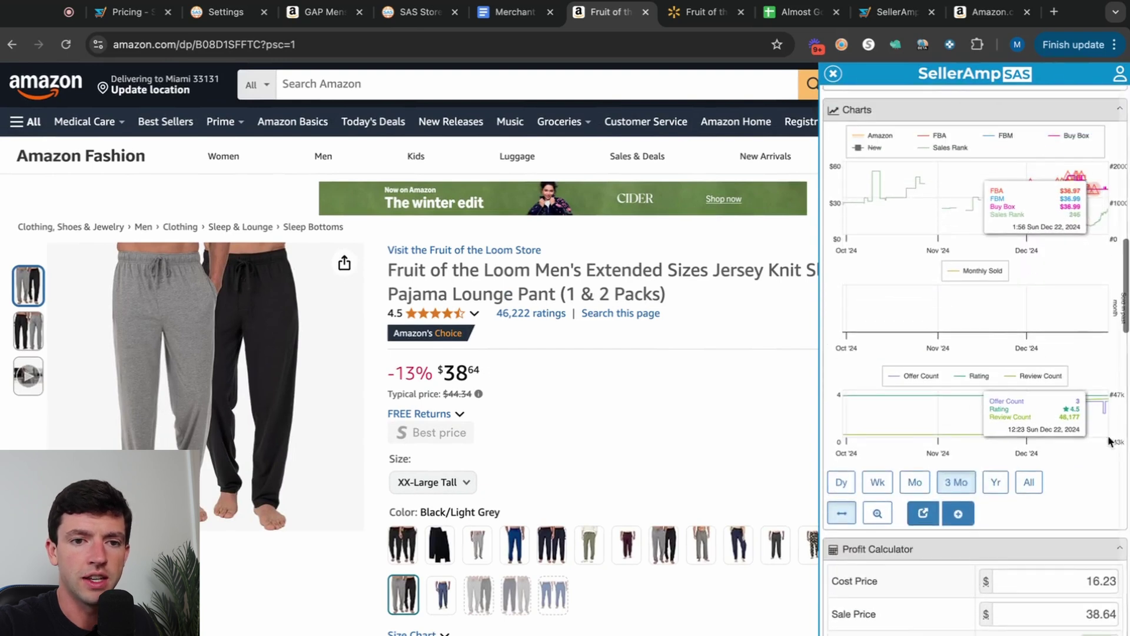
scroll(934, 192, right, 5)
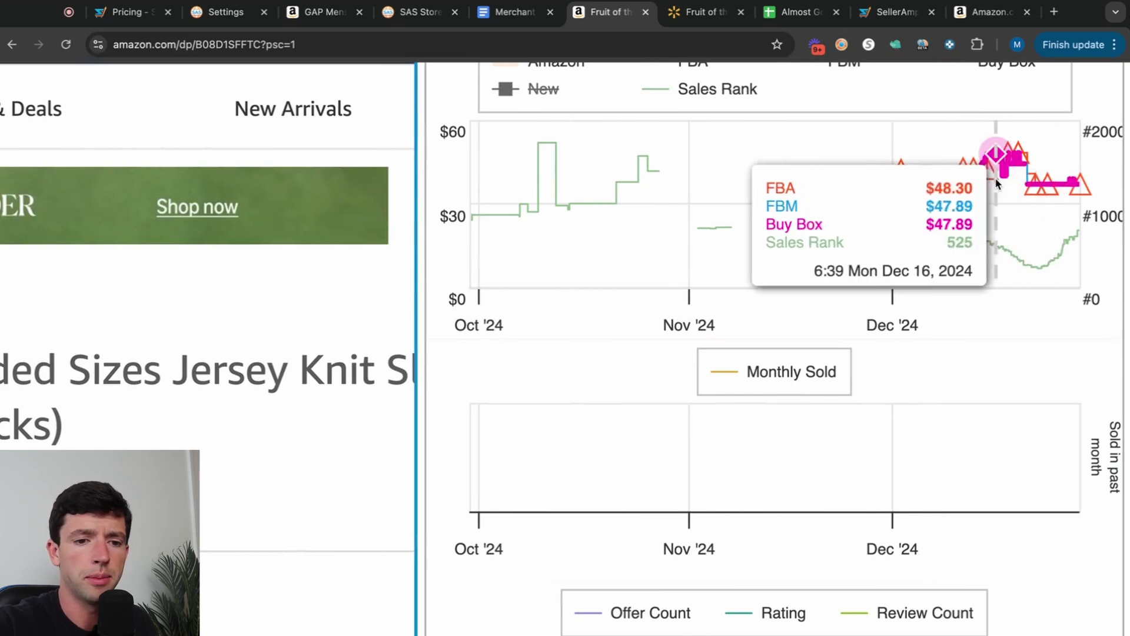
scroll(997, 184, down, 5)
click(996, 481)
scroll(933, 439, up, 5)
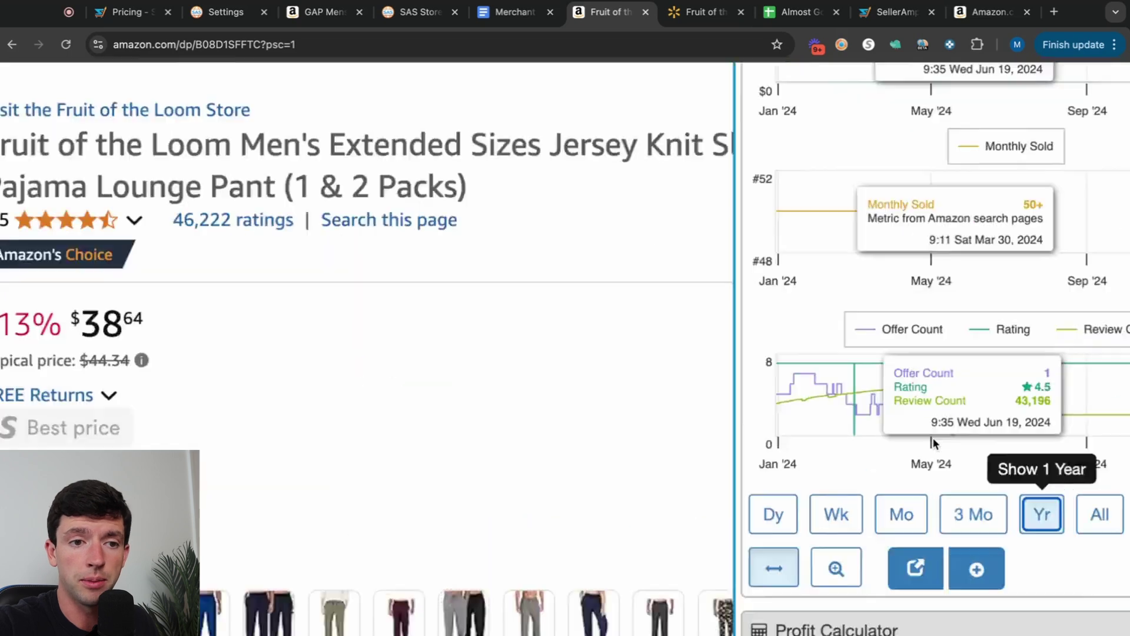
scroll(889, 393, down, 5)
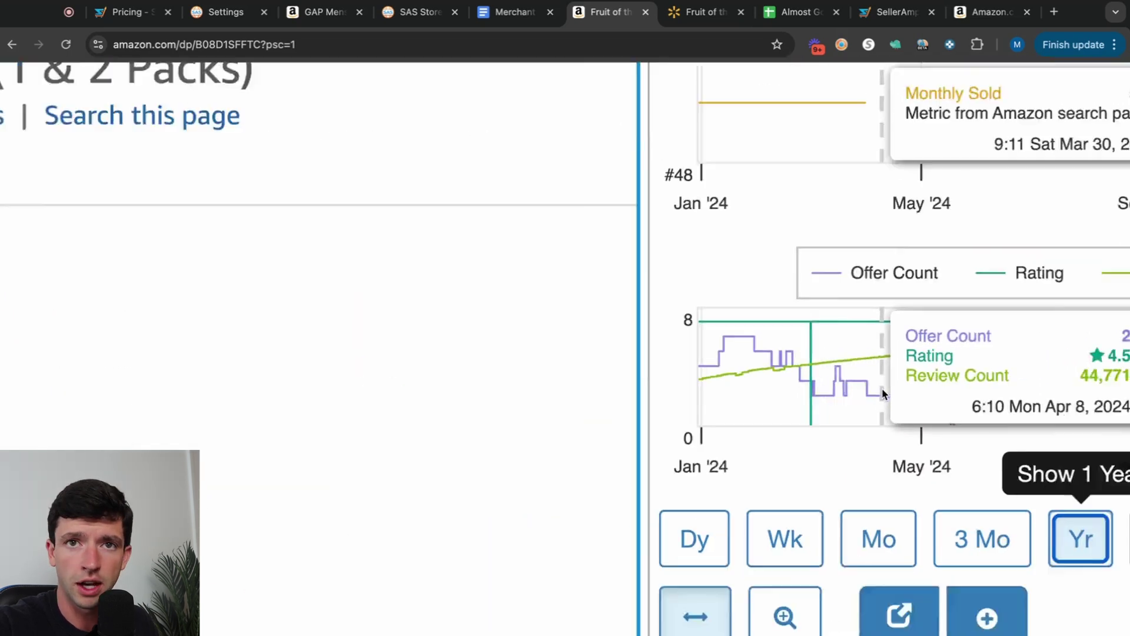
- Return to the sleep pant's Quick Info and open the product in the full SellerAmp SAS web lookup
scroll(1011, 352, up, 10)
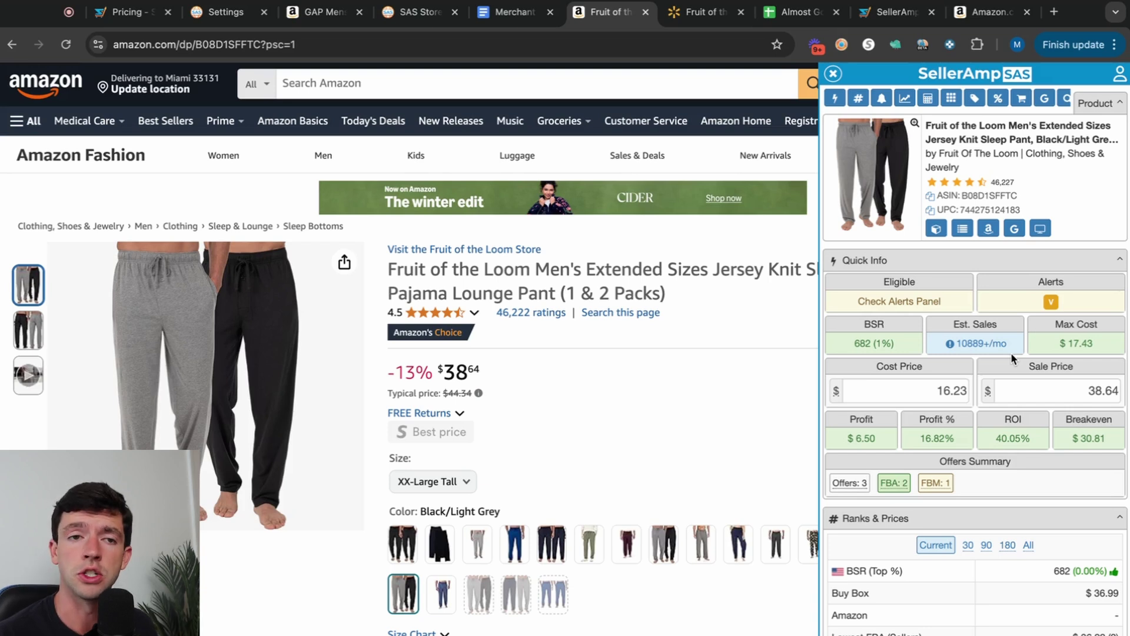
click(1041, 228)
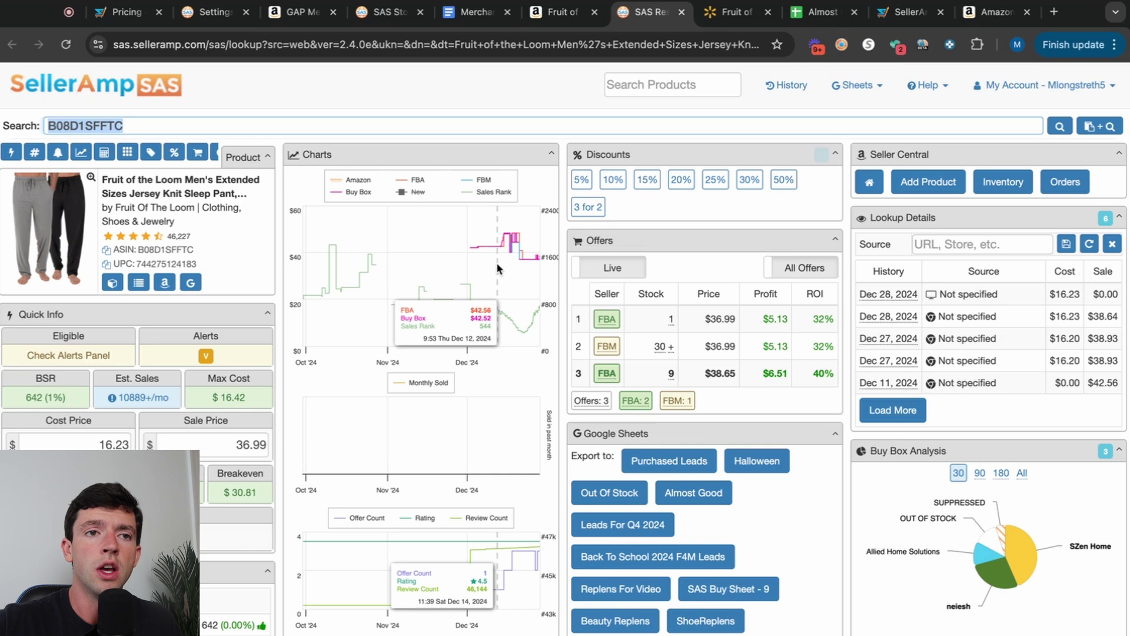
- View the Amazon search results for "32 degrees" and the SellerAmp QVS page, ending on the search results
key(super+9)
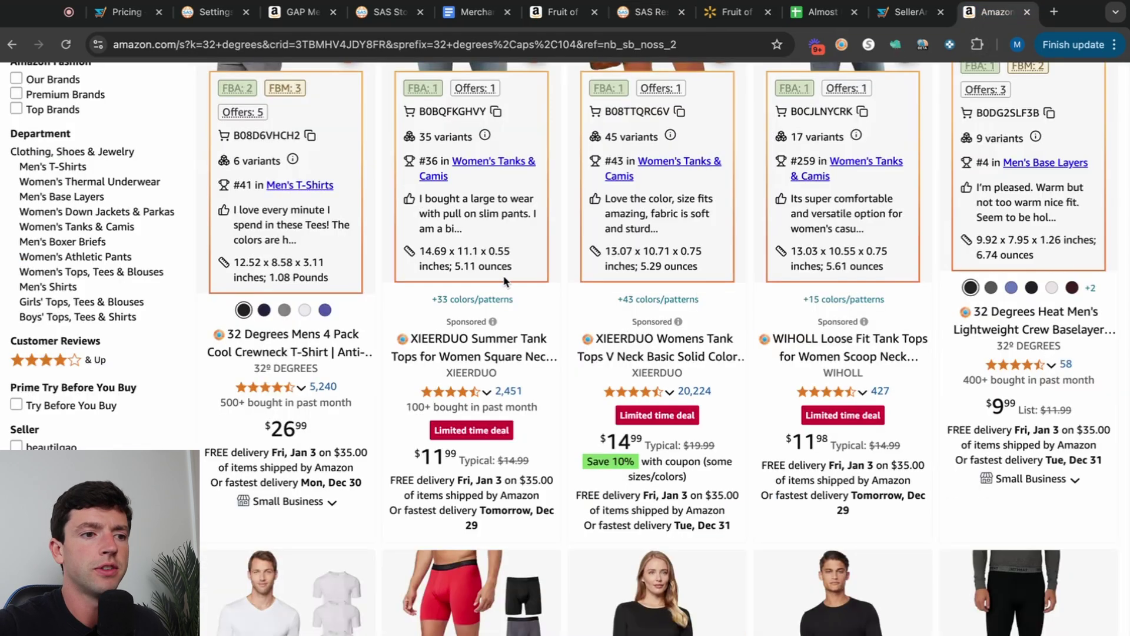
scroll(503, 281, up, 10)
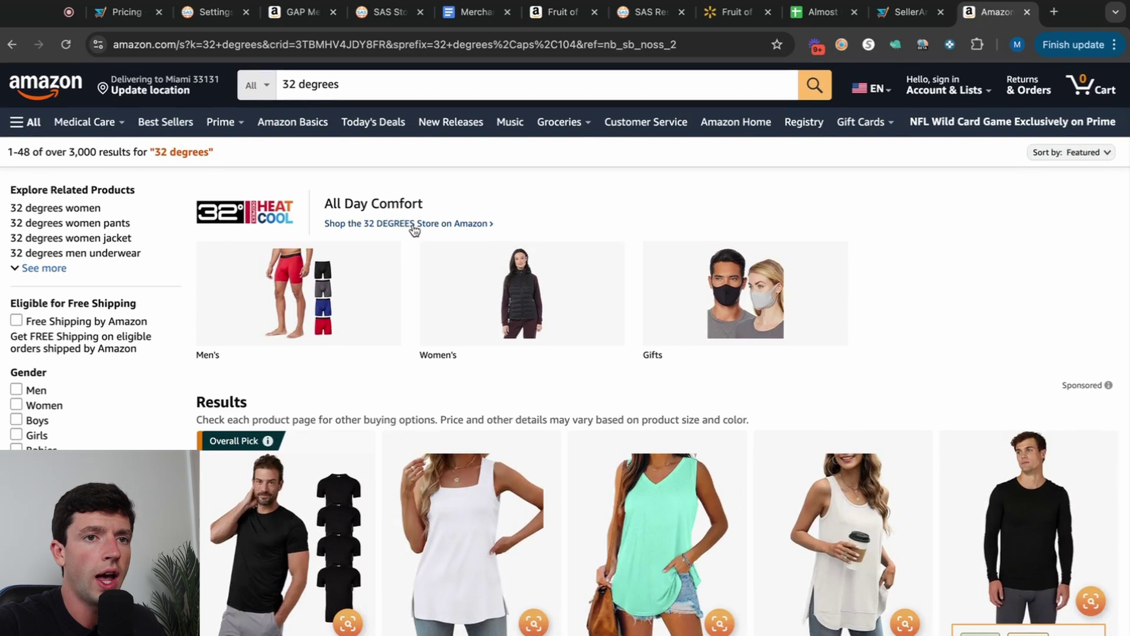
click(905, 20)
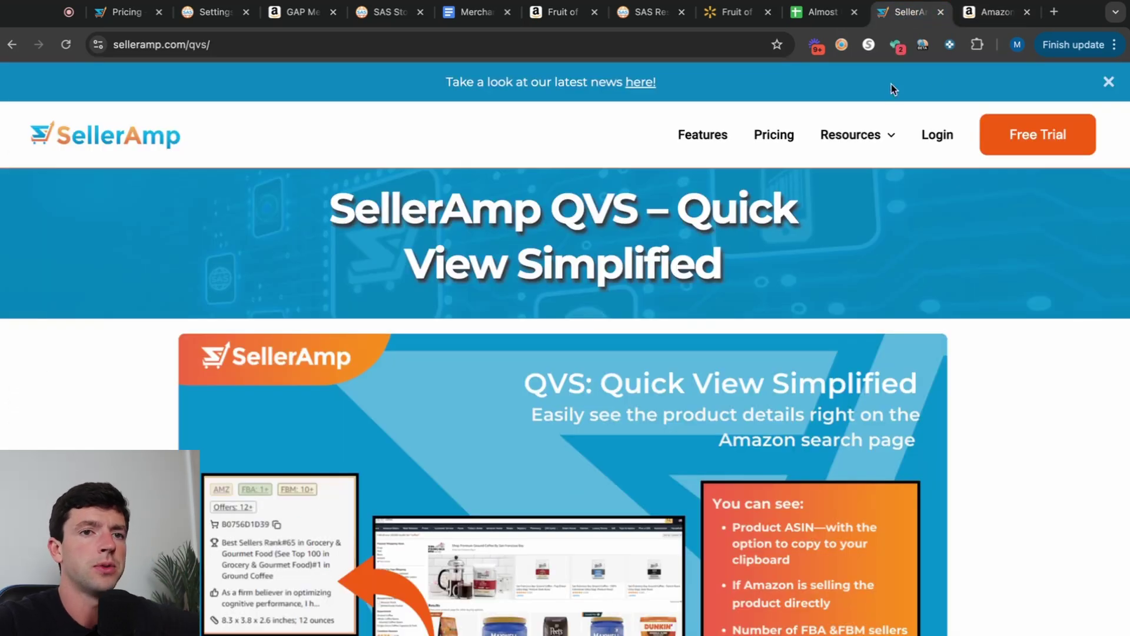
click(995, 12)
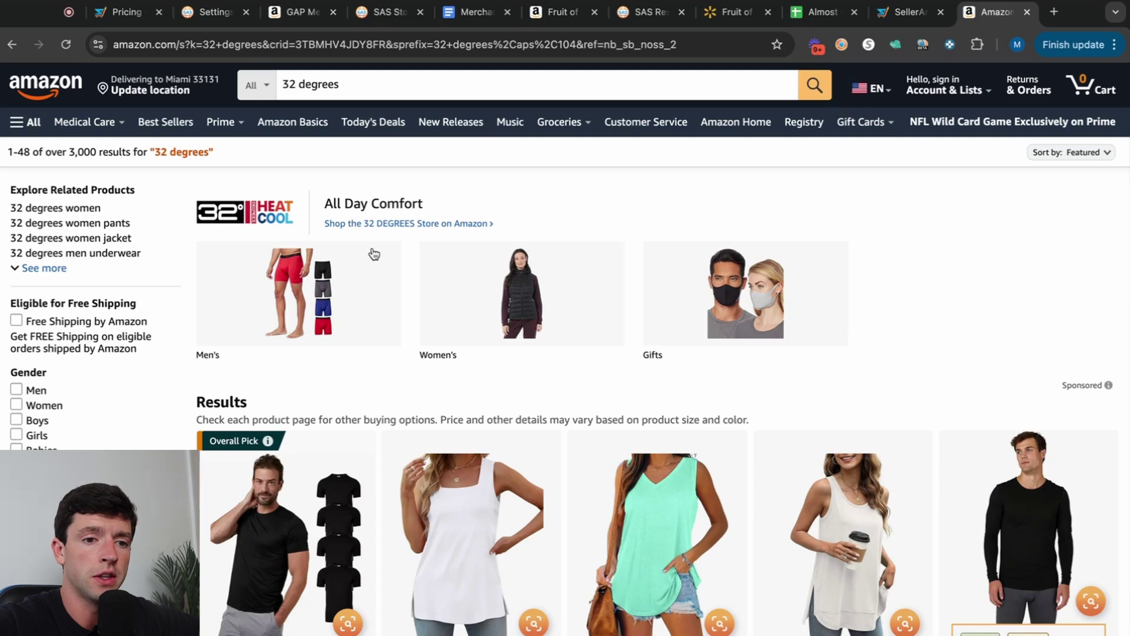
- Examine the QVS details under the "32 degrees" results, comparing FBA and FBM offers, ASINs, variants, category ranks, reviews and dimensions
scroll(373, 253, down, 5)
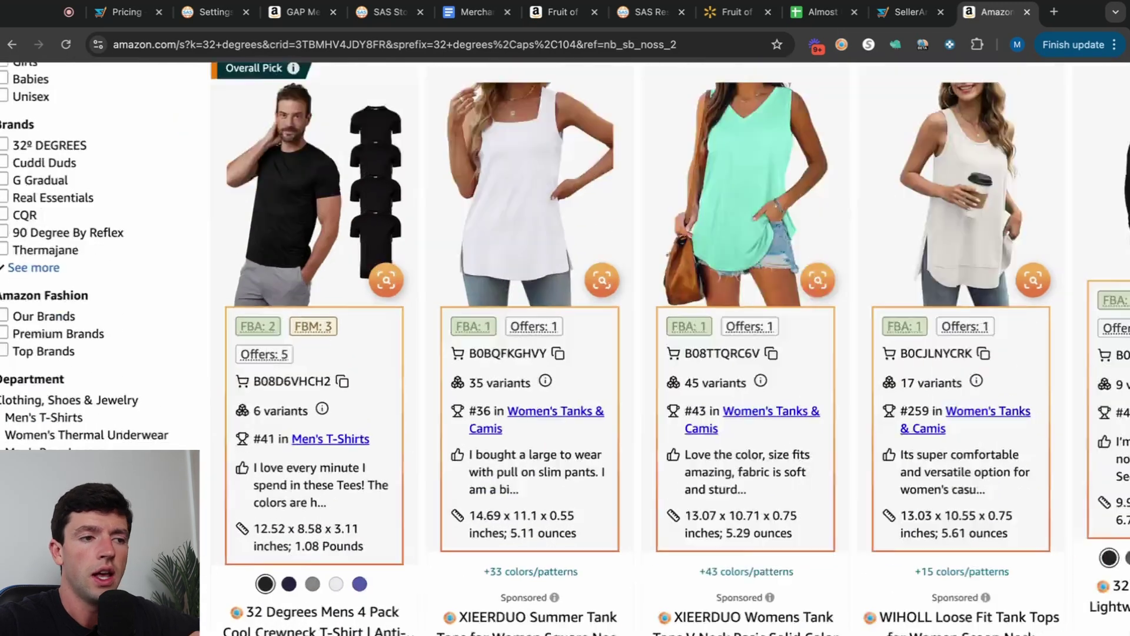
scroll(111, 494, up, 5)
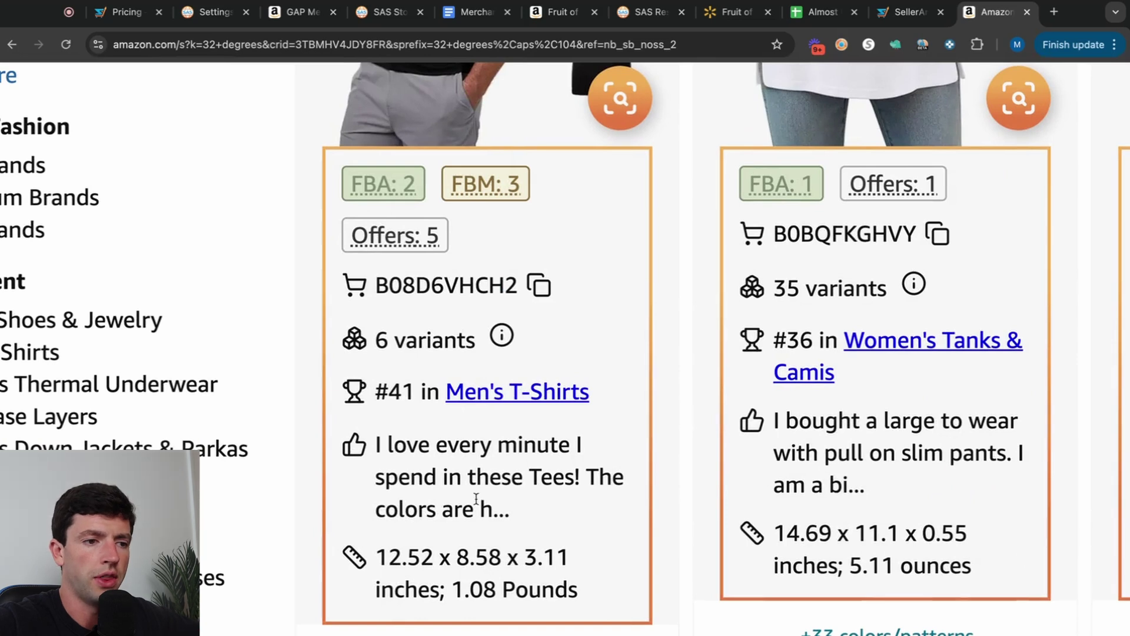
scroll(467, 436, down, 5)
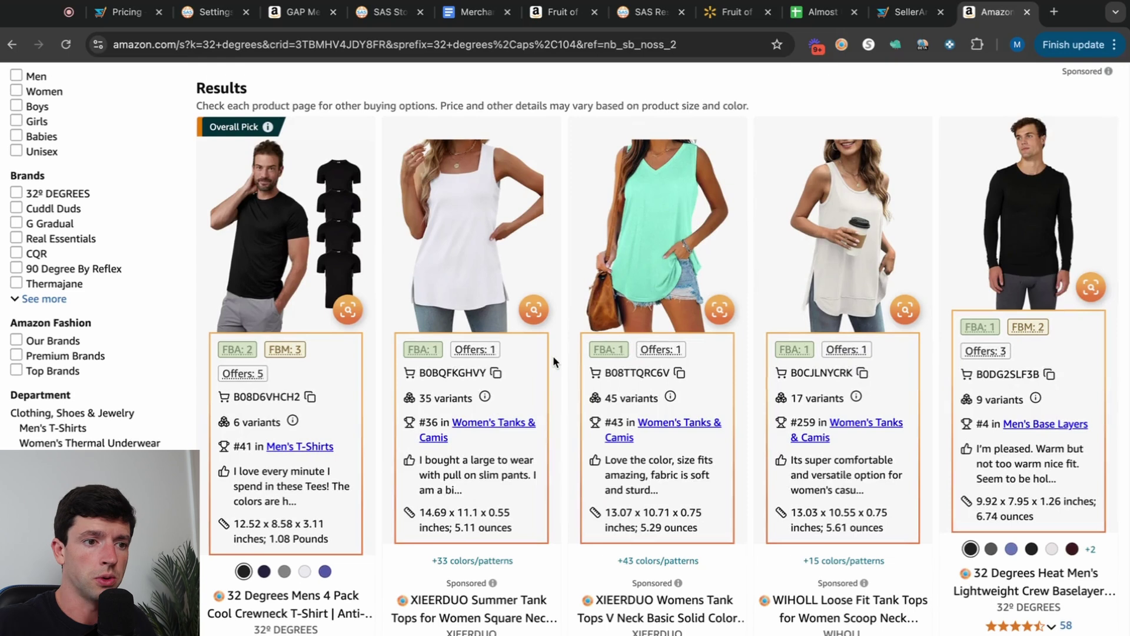
scroll(445, 458, up, 5)
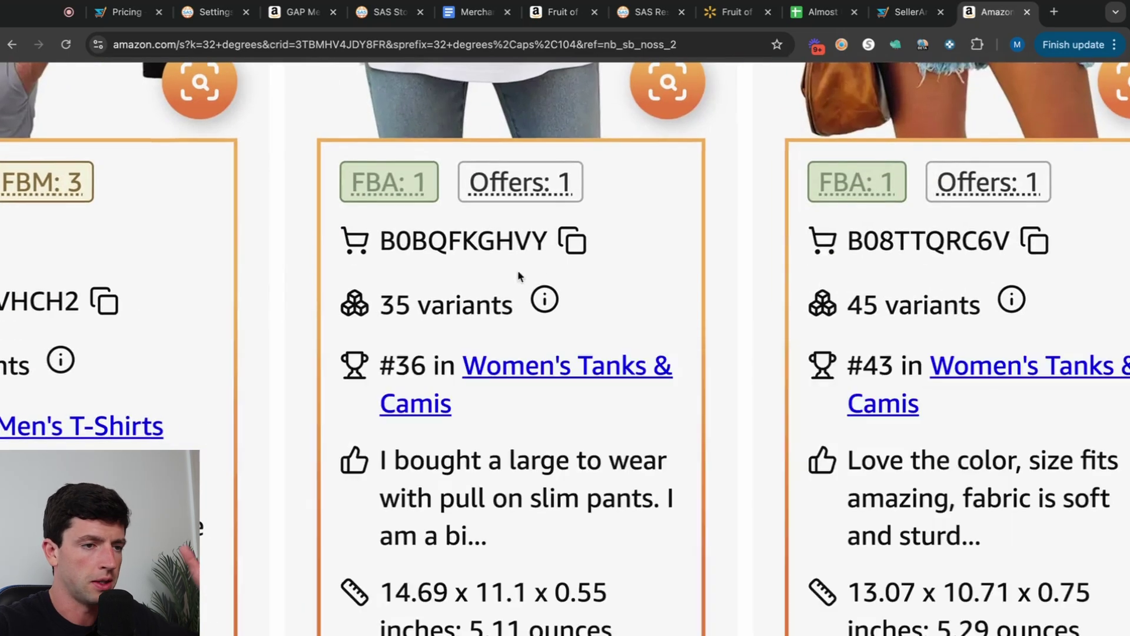
scroll(214, 274, down, 5)
scroll(8, 394, down, 3)
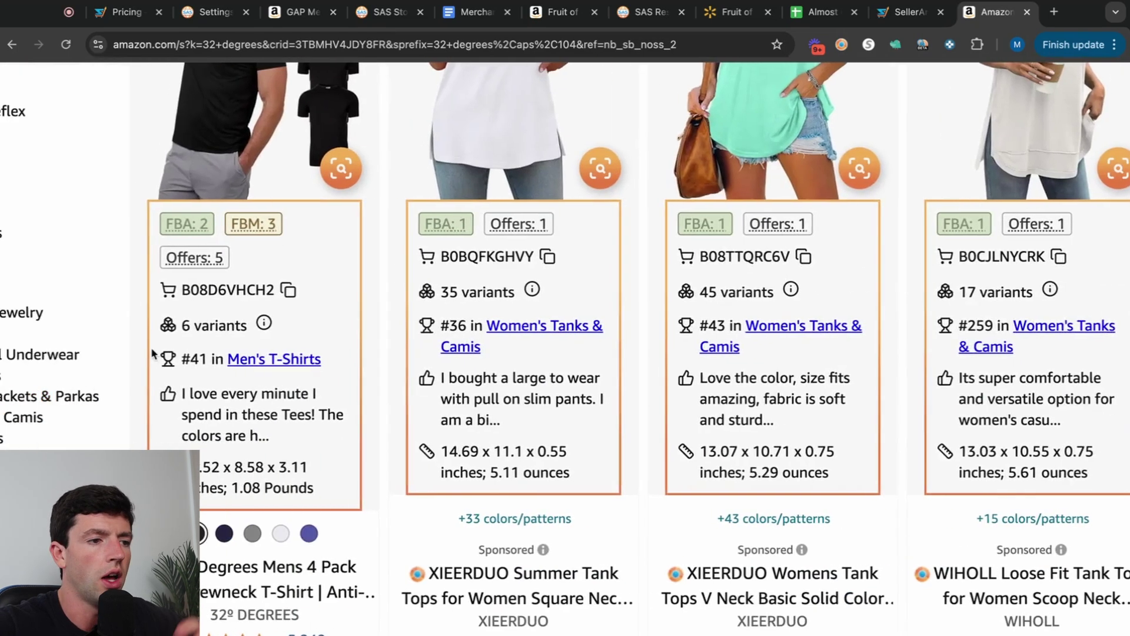
scroll(151, 348, up, 3)
scroll(151, 348, down, 5)
scroll(157, 328, up, 5)
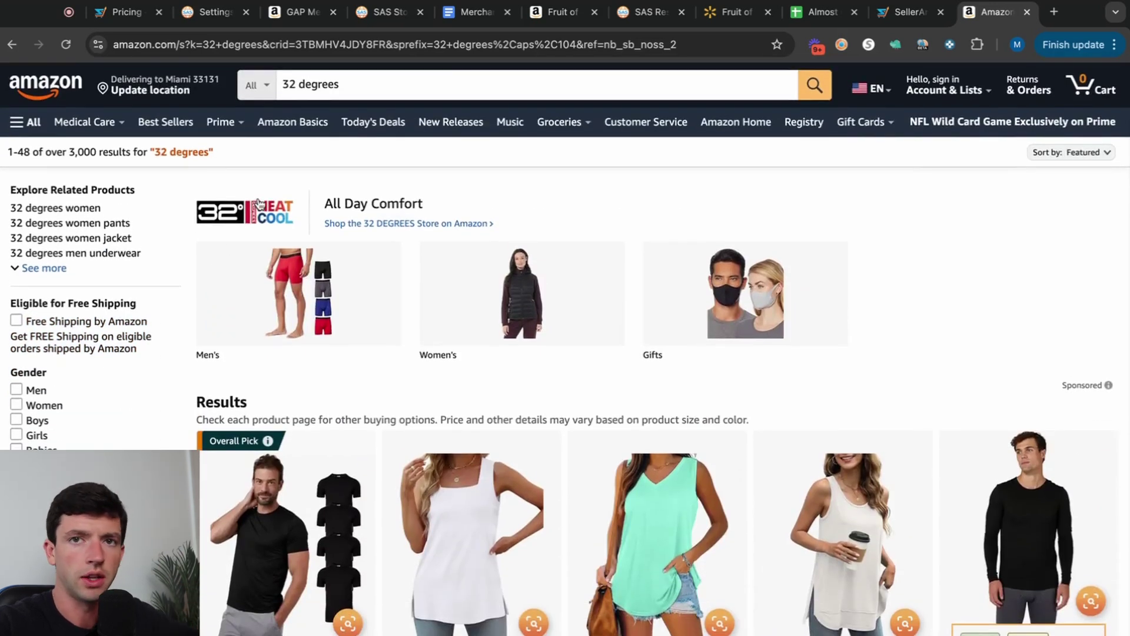
scroll(259, 204, down, 4)
scroll(259, 203, up, 4)
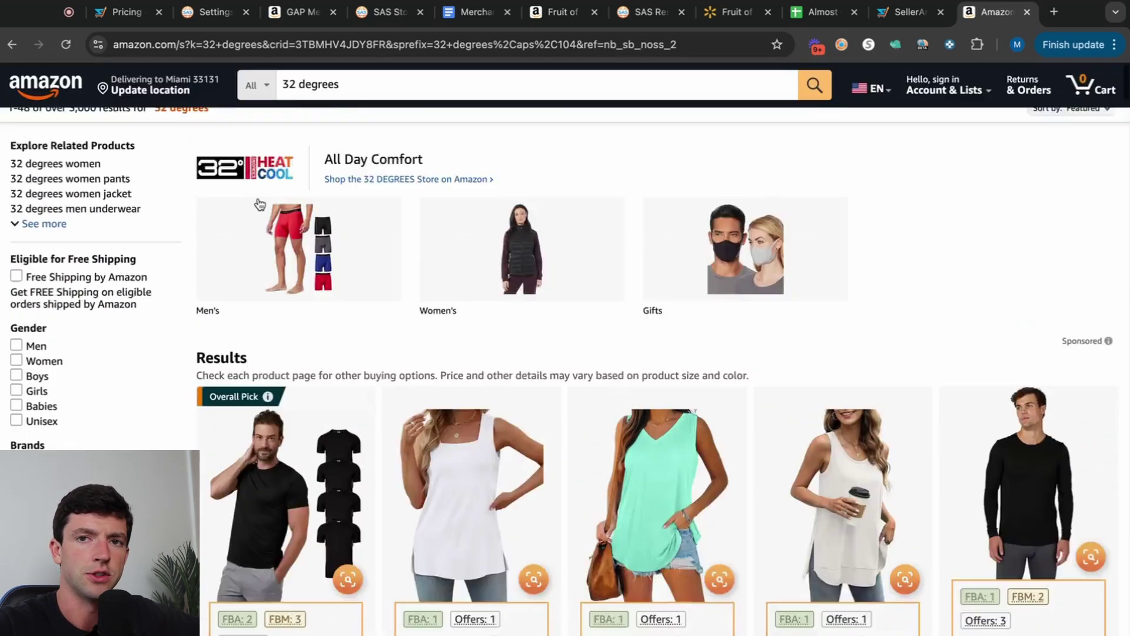